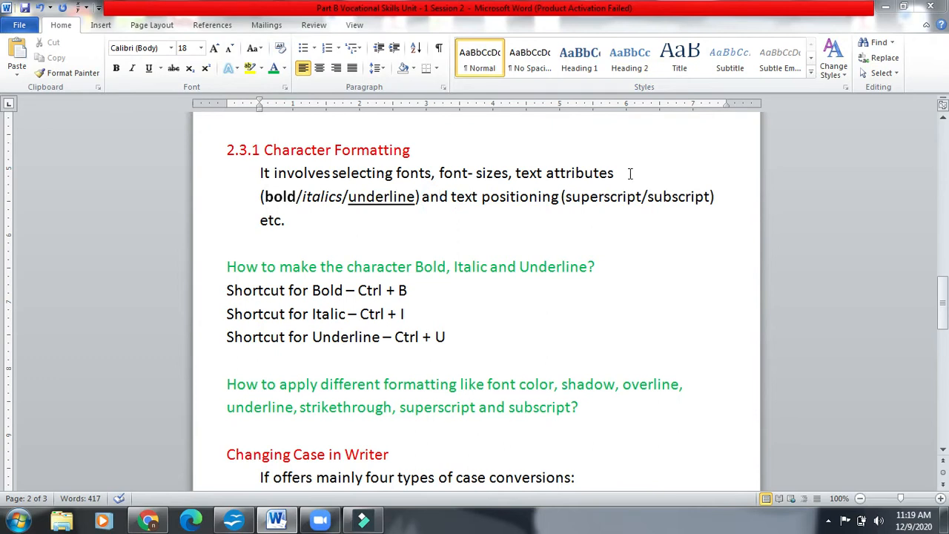
- Format "(superscript" as superscript and "subscript" as subscript in the Character Formatting paragraph
{"action": "left_click_drag", "start_coordinate": [449, 198], "coordinate": [563, 212]}
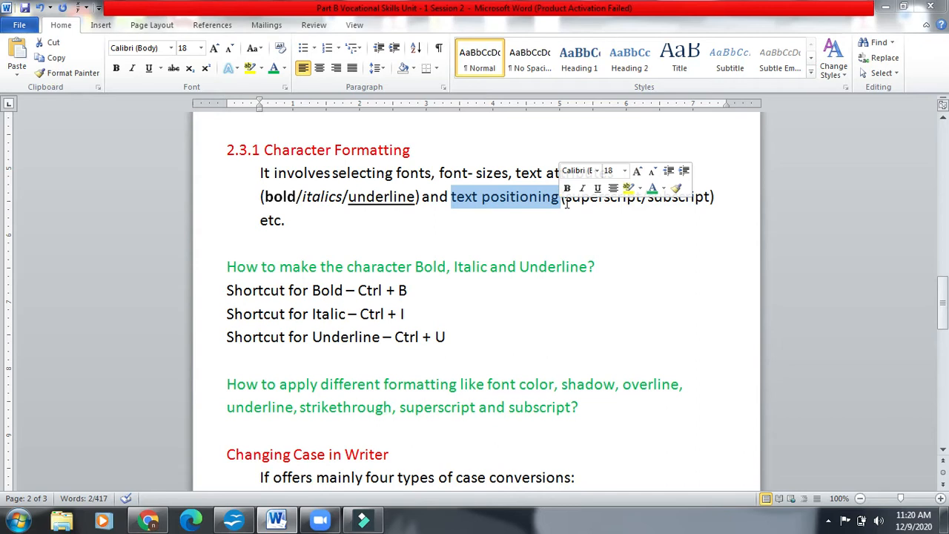
{"action": "left_click", "coordinate": [596, 214]}
{"action": "left_click_drag", "start_coordinate": [560, 197], "coordinate": [608, 199]}
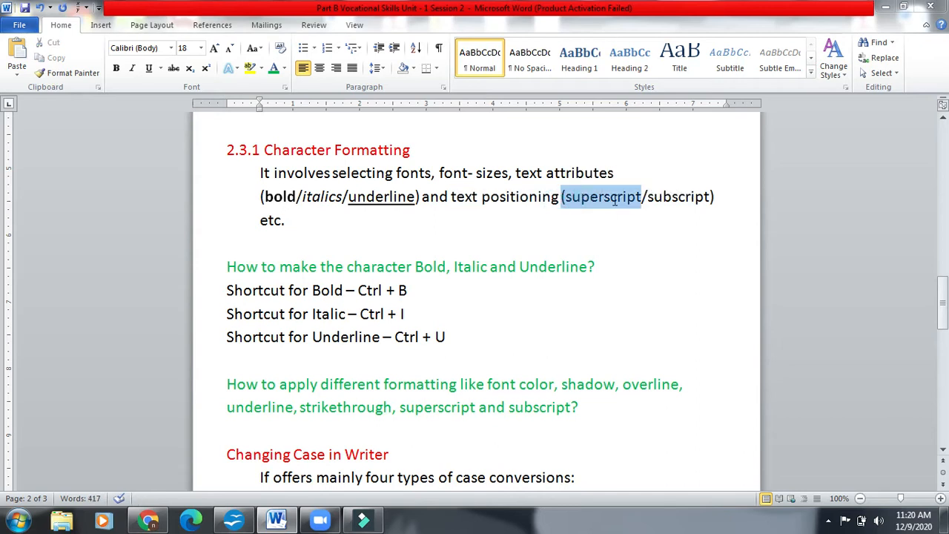
{"action": "left_click", "coordinate": [208, 70]}
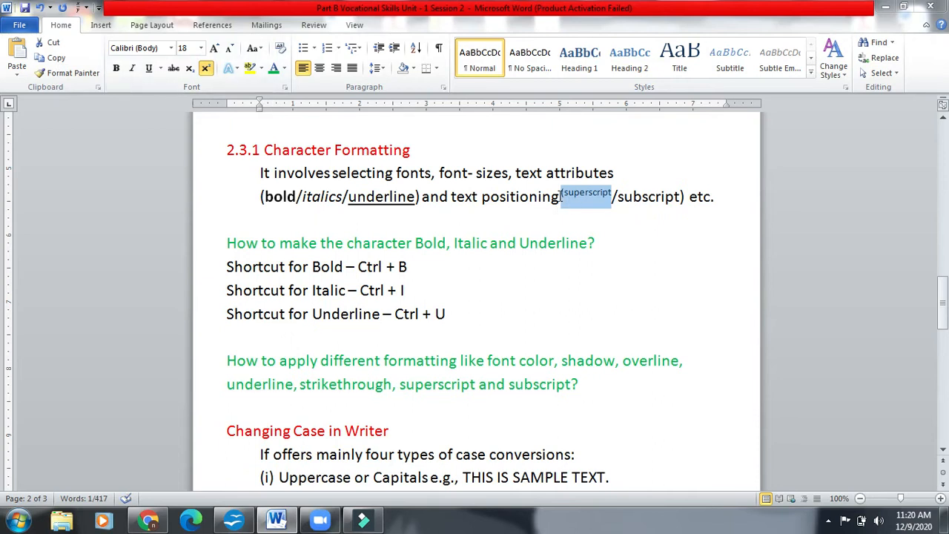
{"action": "left_click_drag", "start_coordinate": [618, 198], "coordinate": [680, 197]}
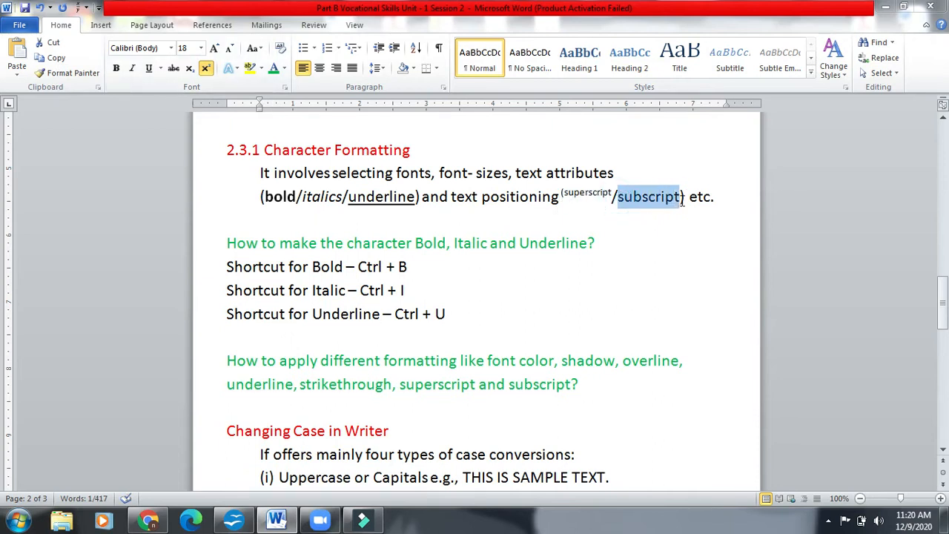
{"action": "left_click", "coordinate": [191, 70]}
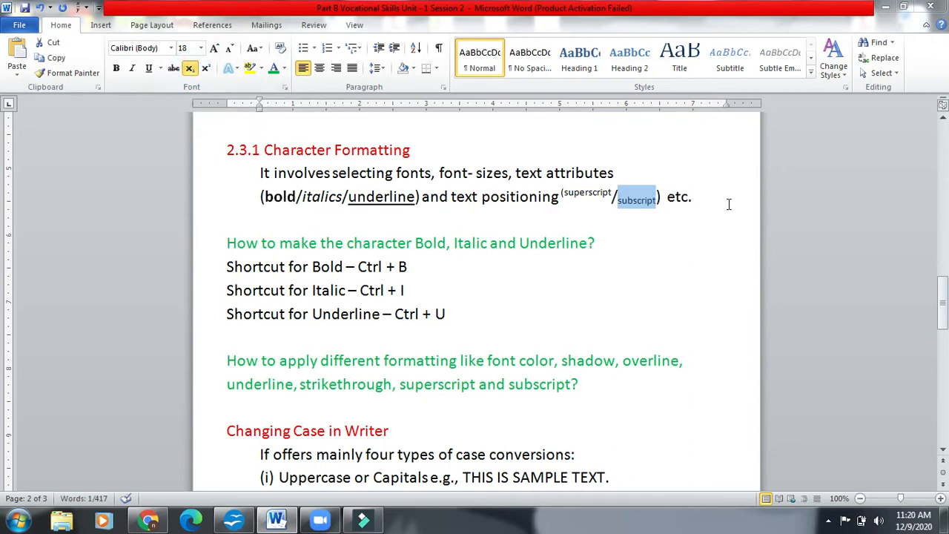
- Undo the subscript and superscript formatting in the Character Formatting paragraph and clear the selection
{"action": "key", "text": "ctrl+z"}
{"action": "key", "text": "ctrl+z"}
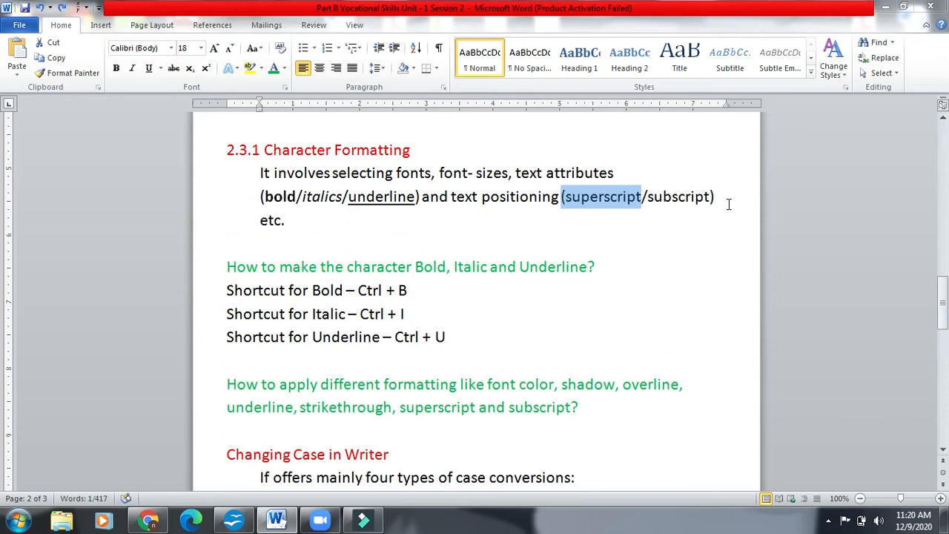
{"action": "left_click", "coordinate": [300, 218]}
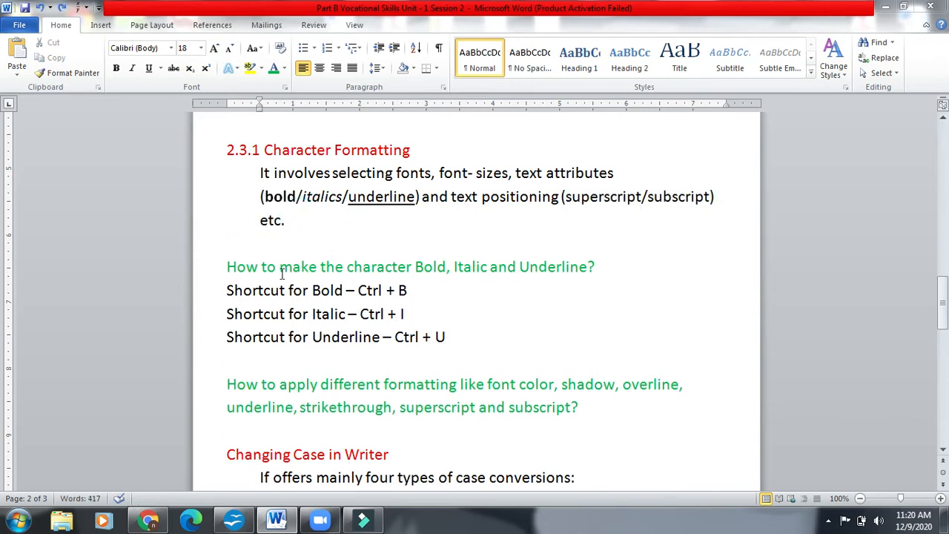
- Highlight the question on making characters bold, italic and underlined, and switch to demo.odt in OpenOffice Writer
{"action": "left_click_drag", "start_coordinate": [224, 268], "coordinate": [608, 282]}
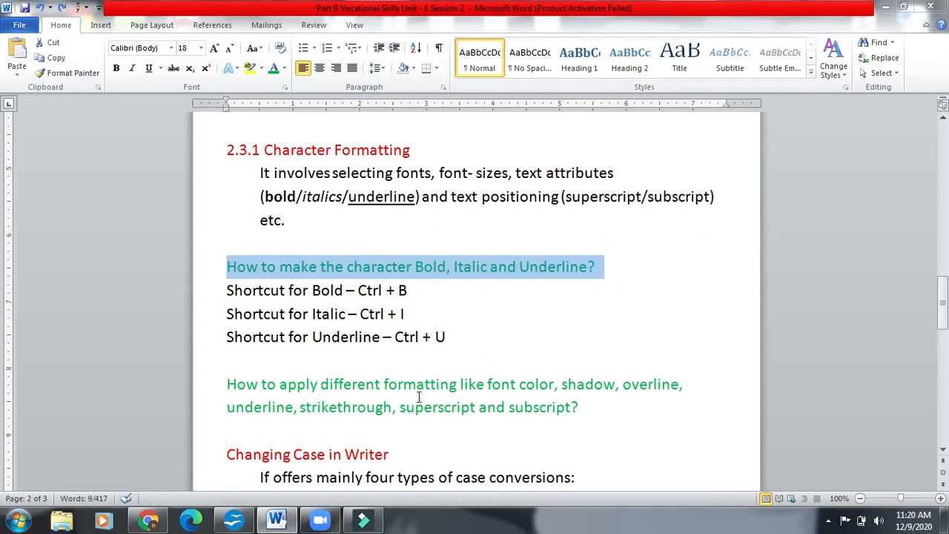
{"action": "left_click", "coordinate": [235, 522]}
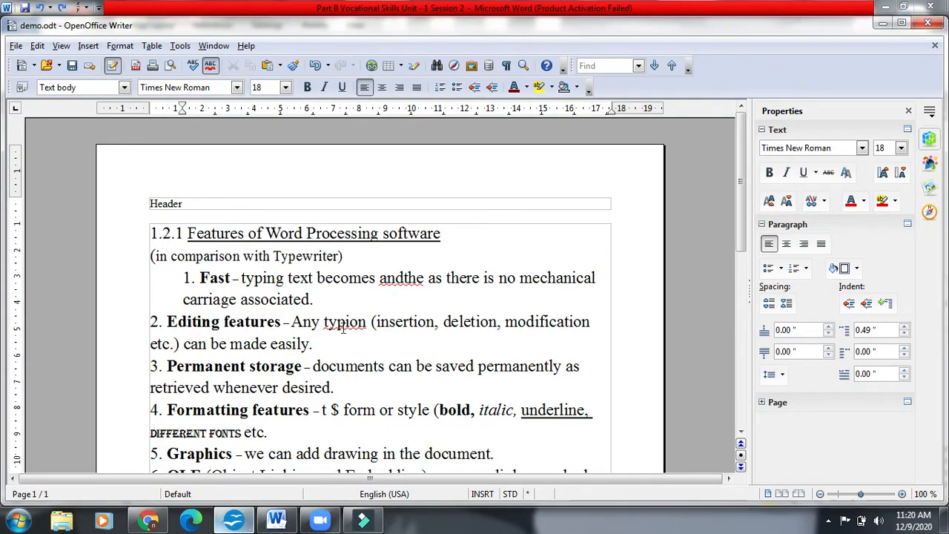
{"action": "scroll", "coordinate": [343, 328], "scroll_direction": "down", "scroll_amount": 3}
{"action": "key", "text": "alt+Tab"}
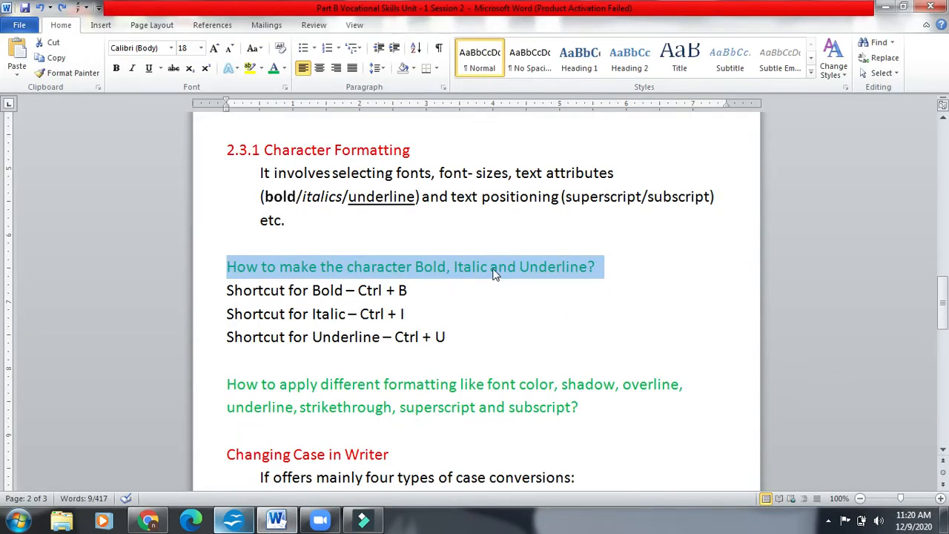
{"action": "key", "text": "alt+Tab"}
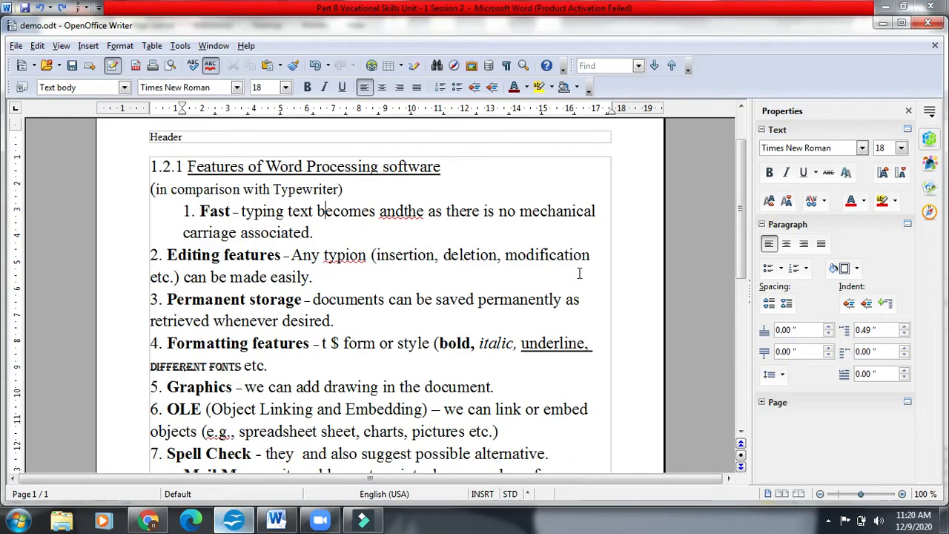
- Turn bold on and off, and italic on and off, for the word "becomes" in the Fast item
{"action": "left_click_drag", "start_coordinate": [317, 213], "coordinate": [376, 215]}
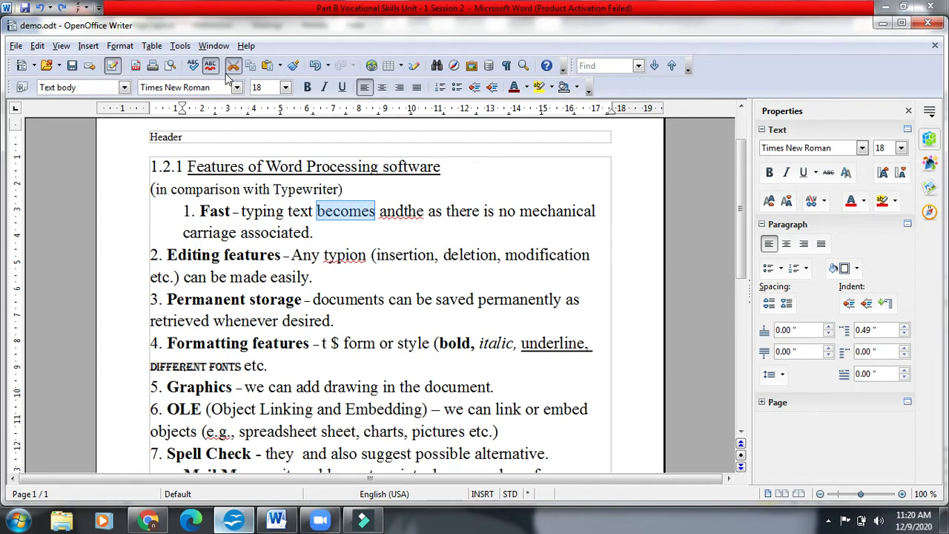
{"action": "left_click", "coordinate": [308, 88]}
{"action": "left_click", "coordinate": [308, 87]}
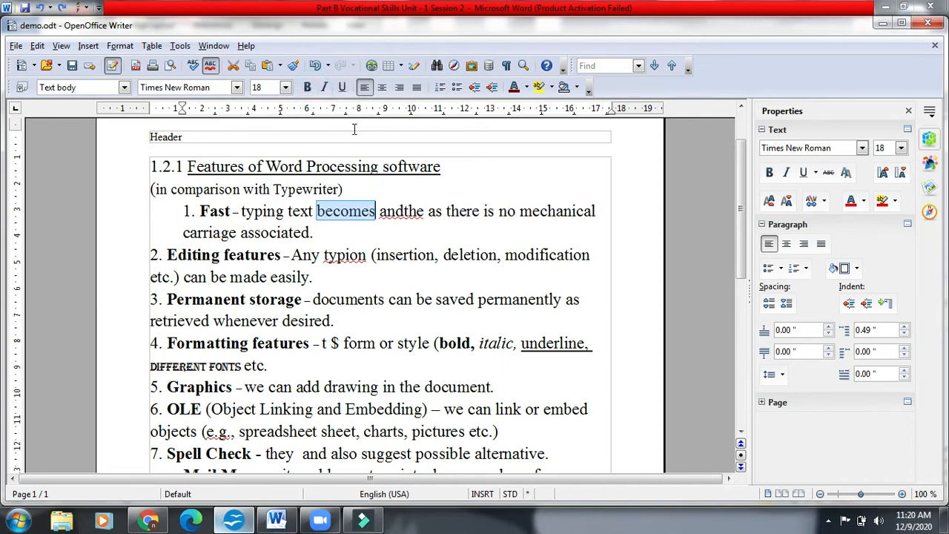
{"action": "left_click", "coordinate": [326, 87]}
{"action": "left_click", "coordinate": [325, 88]}
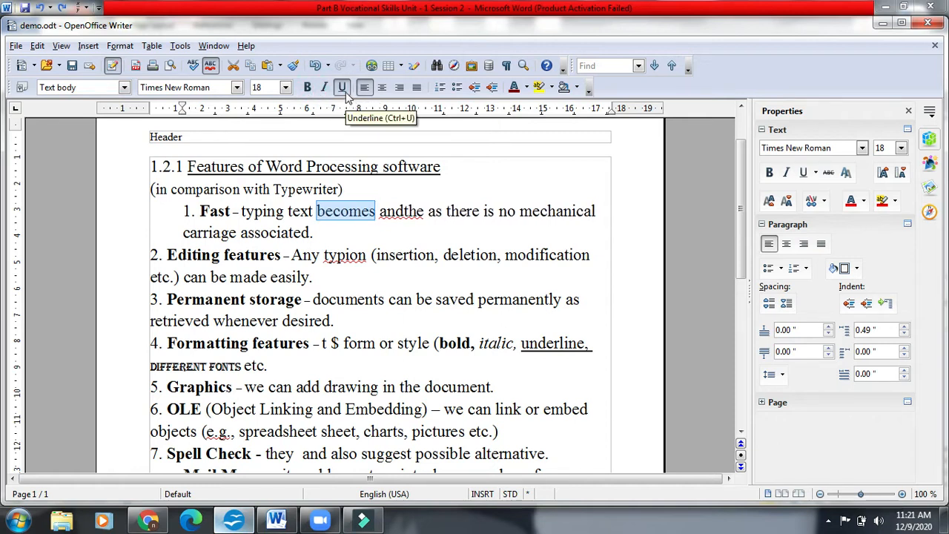
- Underline the word "becomes" in the Fast item and remove the underline, repeating this a second time
{"action": "left_click", "coordinate": [343, 88]}
{"action": "left_click", "coordinate": [450, 188]}
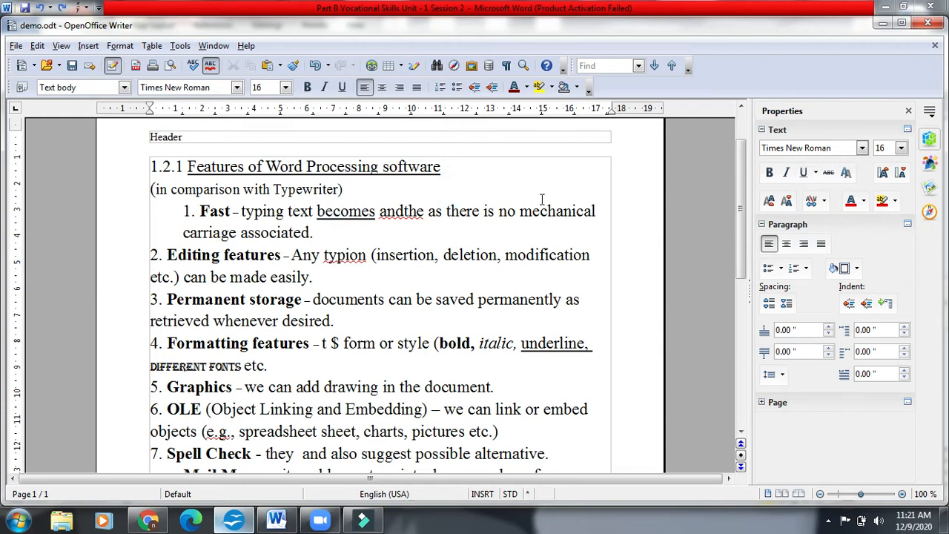
{"action": "left_click_drag", "start_coordinate": [375, 211], "coordinate": [318, 211]}
{"action": "left_click", "coordinate": [345, 89]}
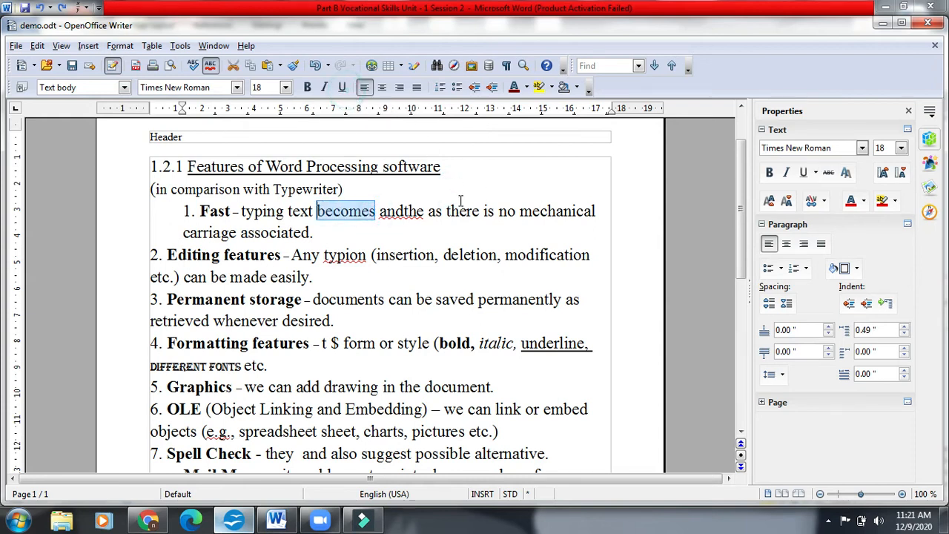
{"action": "left_click_drag", "start_coordinate": [376, 212], "coordinate": [319, 213]}
{"action": "left_click", "coordinate": [342, 88]}
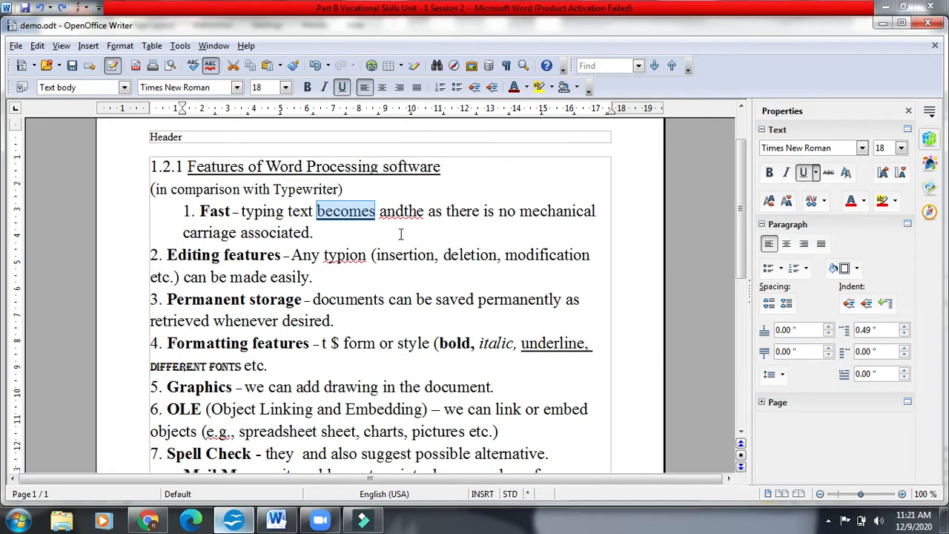
{"action": "left_click", "coordinate": [342, 88]}
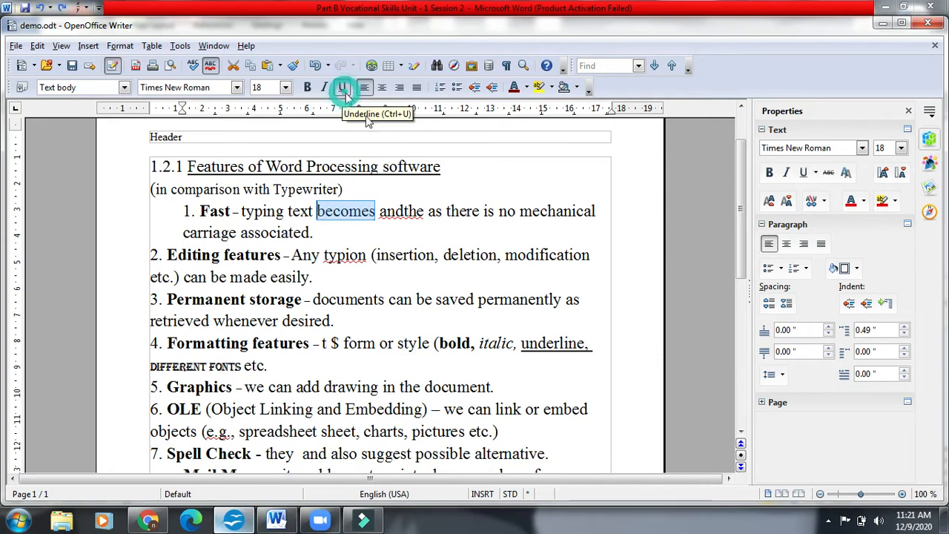
{"action": "left_click", "coordinate": [385, 213]}
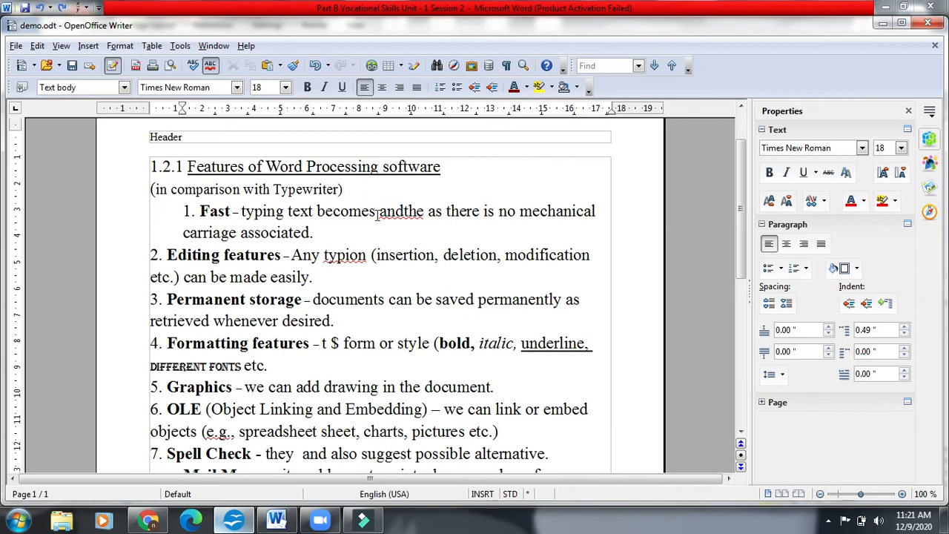
{"action": "left_click", "coordinate": [380, 213]}
- Switch to the Word notes and highlight the listed shortcuts for bold, italic and underline
{"action": "key", "text": "alt+Tab"}
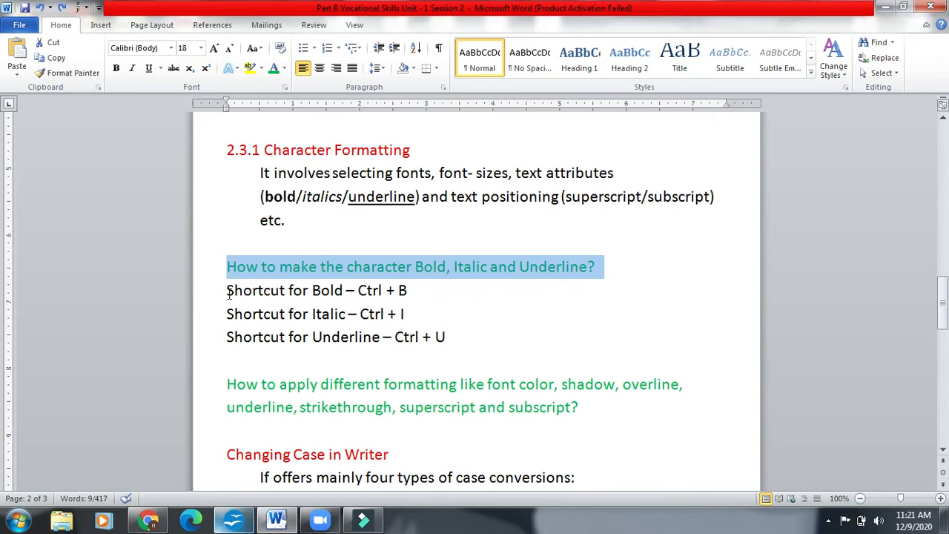
{"action": "left_click_drag", "start_coordinate": [357, 293], "coordinate": [411, 293]}
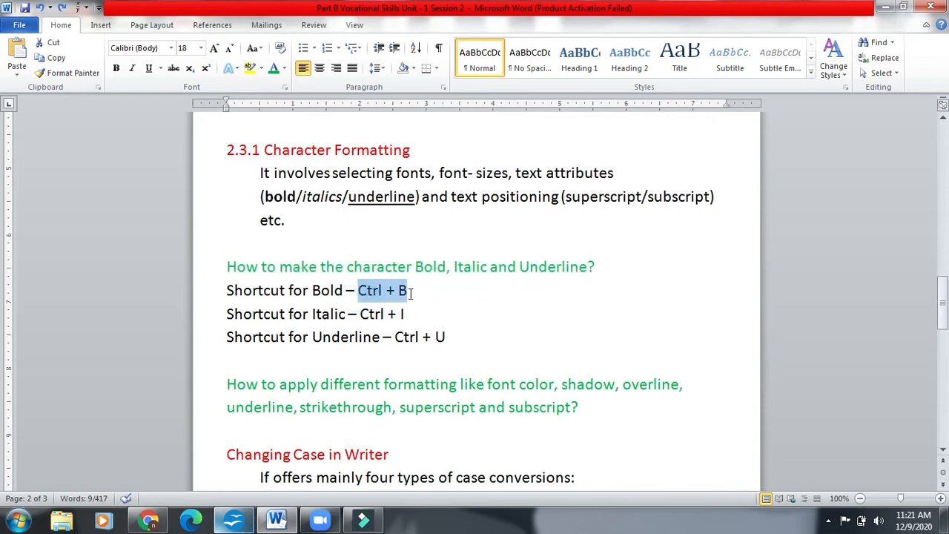
{"action": "left_click_drag", "start_coordinate": [361, 313], "coordinate": [448, 339]}
- Switch to OpenOffice Writer, make "becomes" in the Fast item bold, and remove the bold again
{"action": "key", "text": "alt+Tab"}
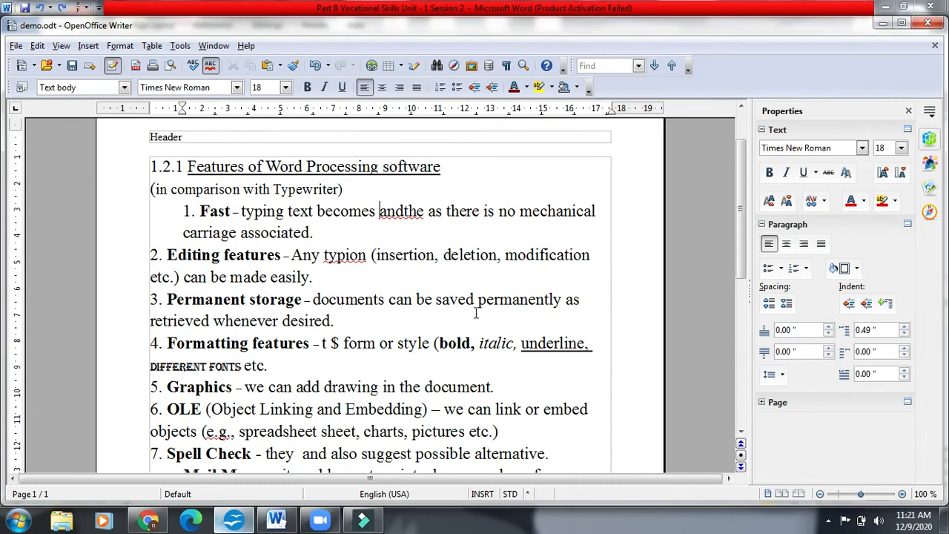
{"action": "left_click_drag", "start_coordinate": [316, 211], "coordinate": [376, 211]}
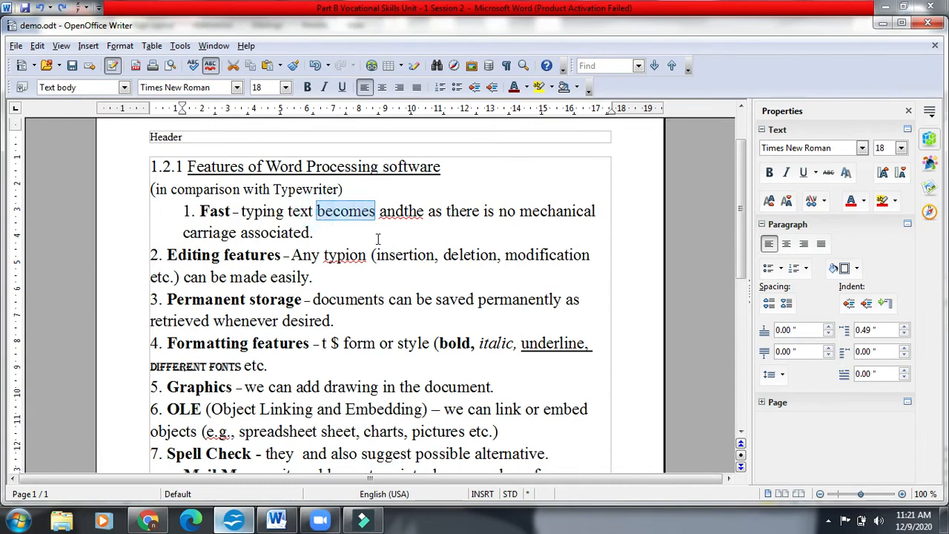
{"action": "key", "text": "ctrl+b"}
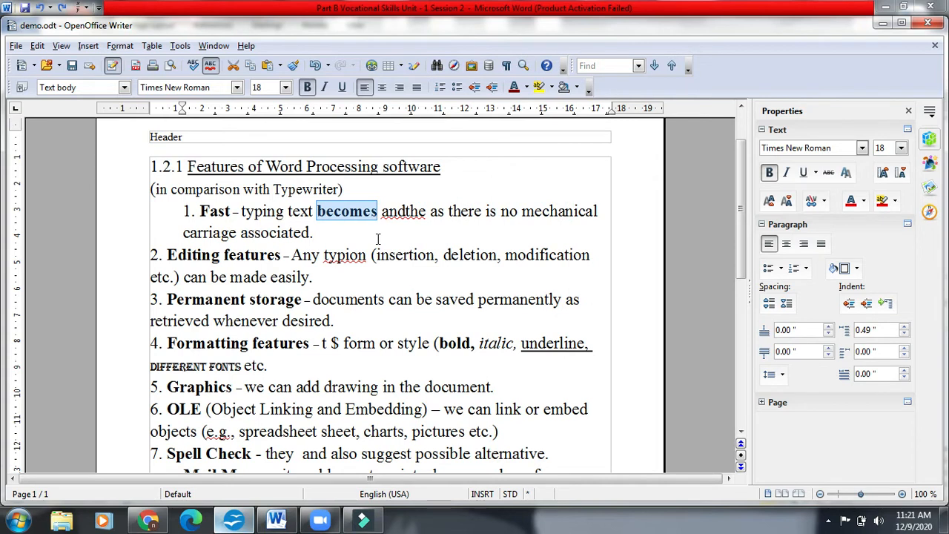
{"action": "key", "text": "ctrl+b"}
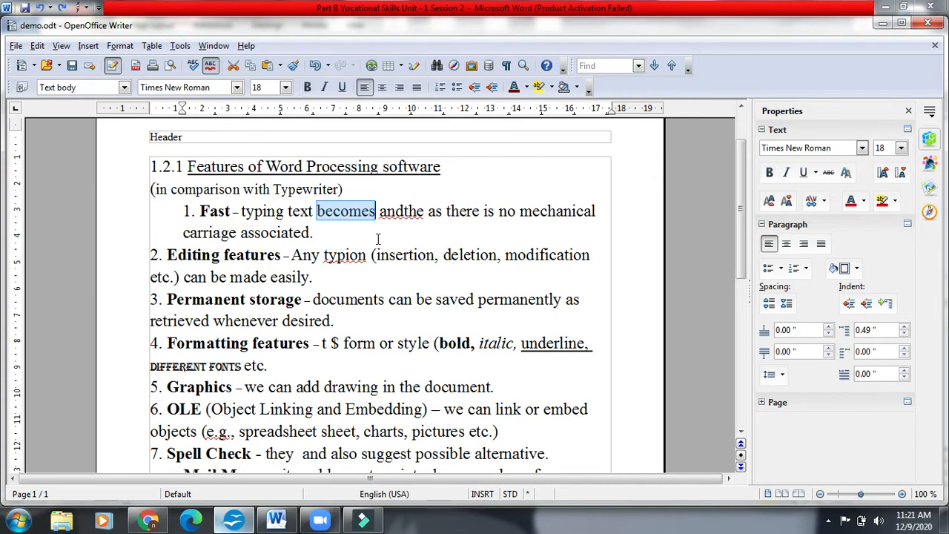
{"action": "left_click", "coordinate": [385, 220]}
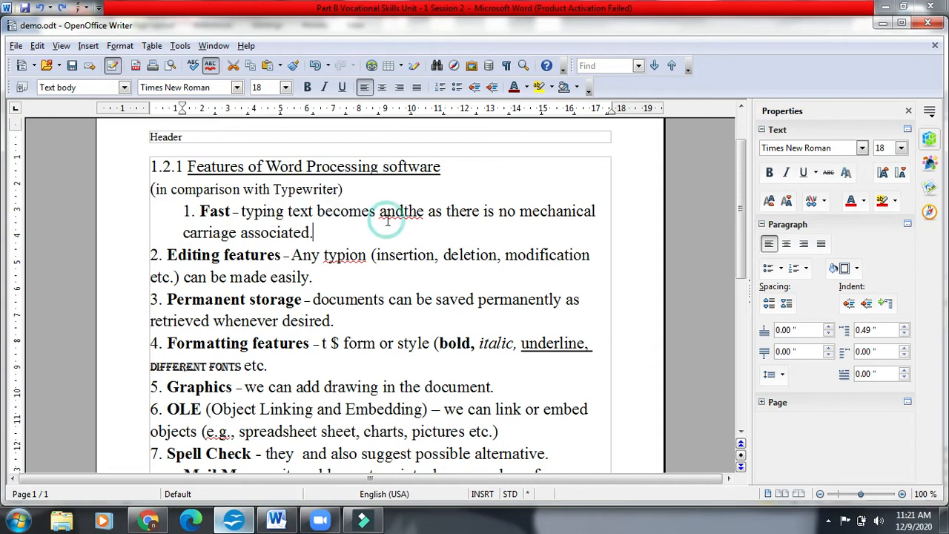
- Select "becomes" in the Fast item and turn italic on and off, and underline on and off
{"action": "double_click", "coordinate": [375, 213]}
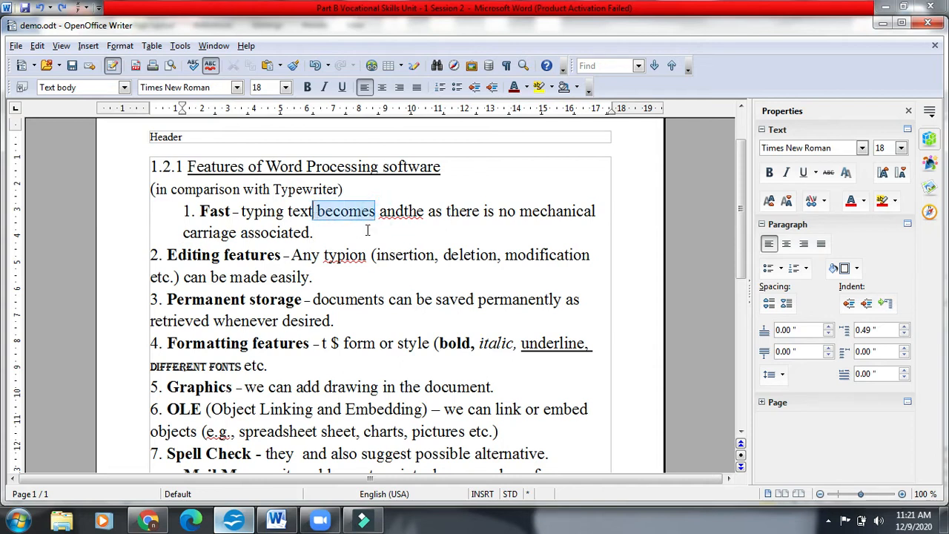
{"action": "key", "text": "ctrl+i"}
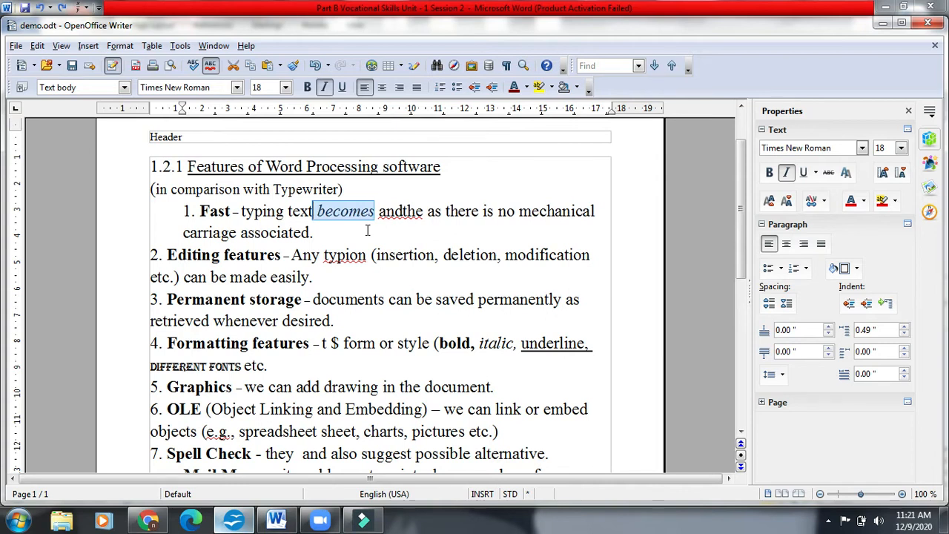
{"action": "key", "text": "ctrl+i"}
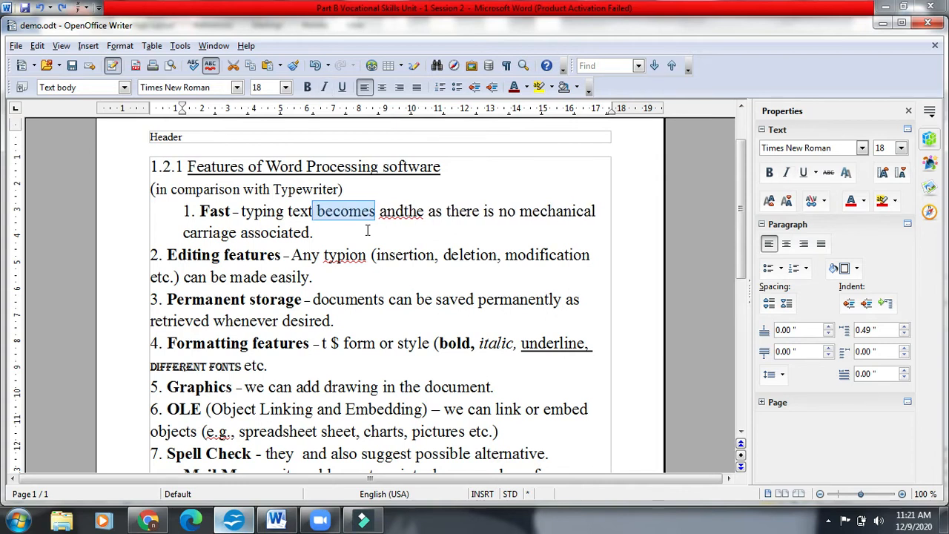
{"action": "key", "text": "ctrl+u"}
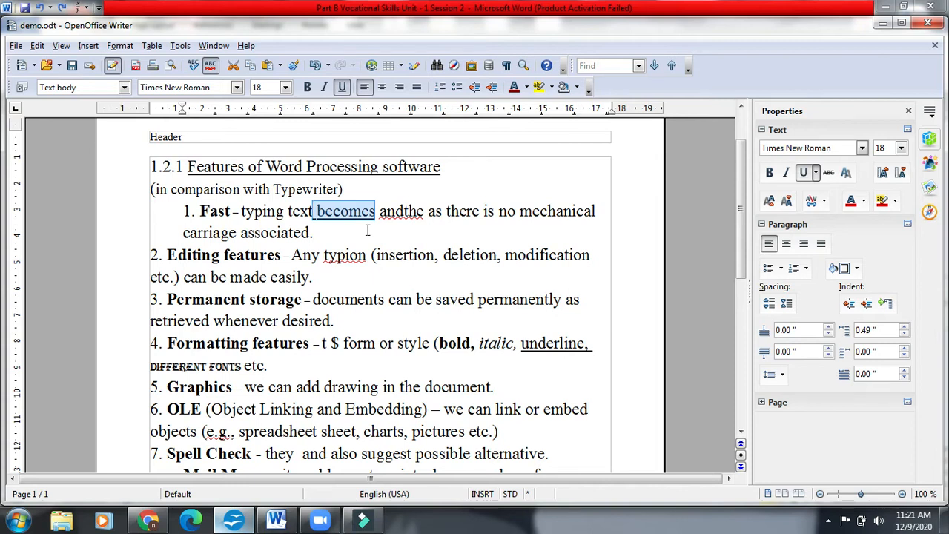
{"action": "key", "text": "ctrl+u"}
- Switch to the Word notes, clear the highlight on the underline shortcut, and return to OpenOffice Writer
{"action": "key", "text": "alt+Tab"}
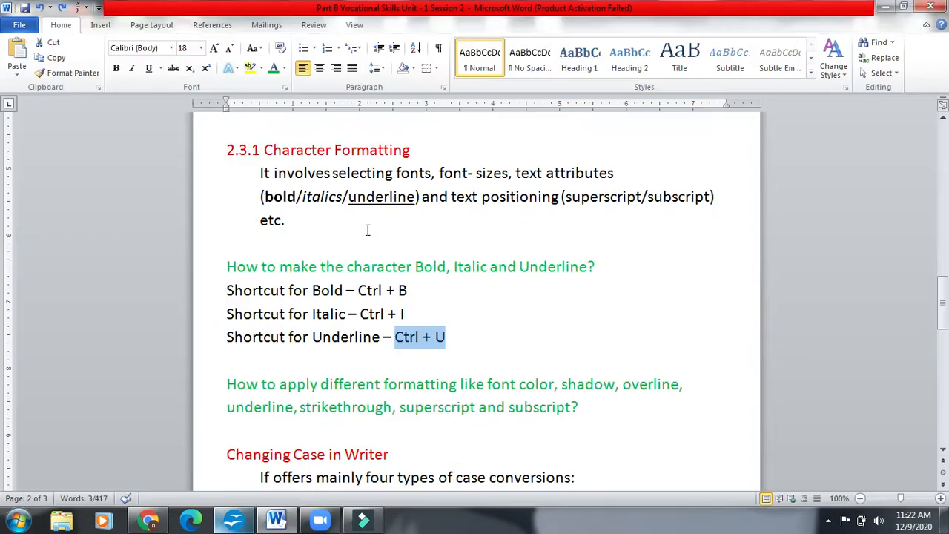
{"action": "left_click", "coordinate": [458, 336]}
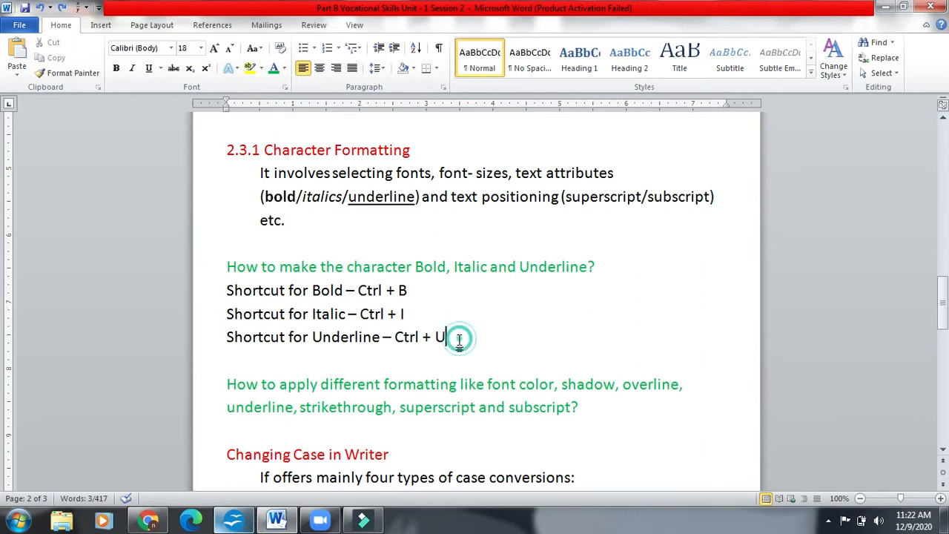
{"action": "key", "text": "alt+Tab"}
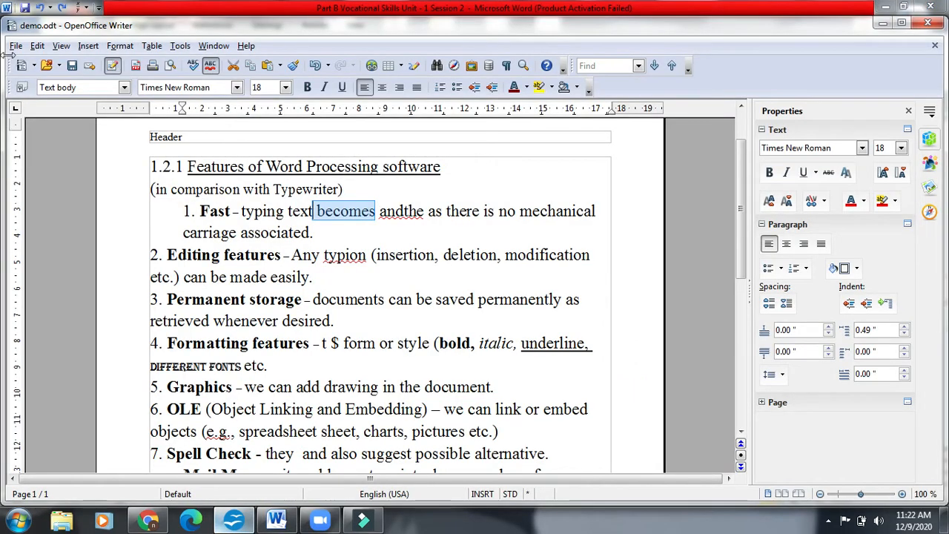
- Open the character formatting of "becomes" in the Fast item and choose the Roman font
{"action": "left_click", "coordinate": [120, 46]}
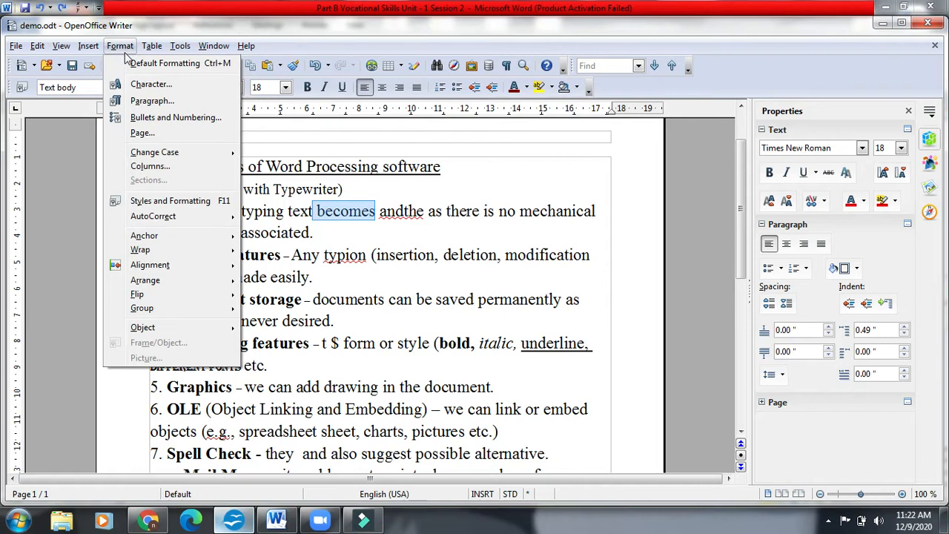
{"action": "left_click", "coordinate": [137, 85]}
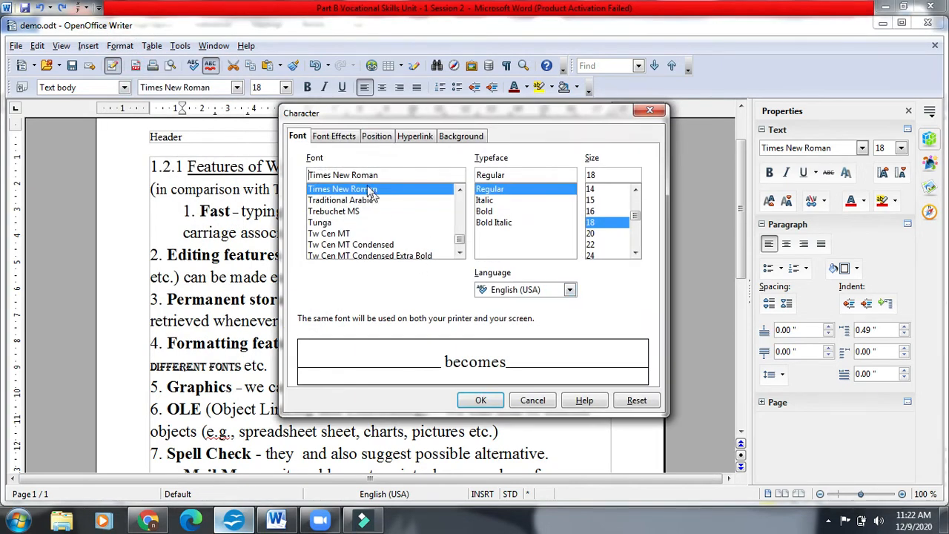
{"action": "scroll", "coordinate": [460, 249], "scroll_direction": "down", "scroll_amount": 2}
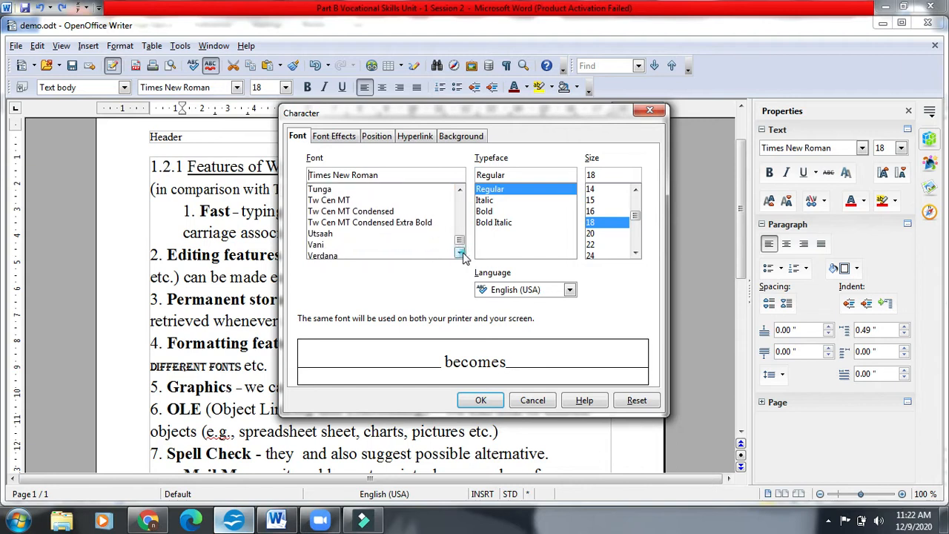
{"action": "left_click", "coordinate": [460, 190]}
{"action": "left_click_drag", "start_coordinate": [460, 190], "coordinate": [459, 191]}
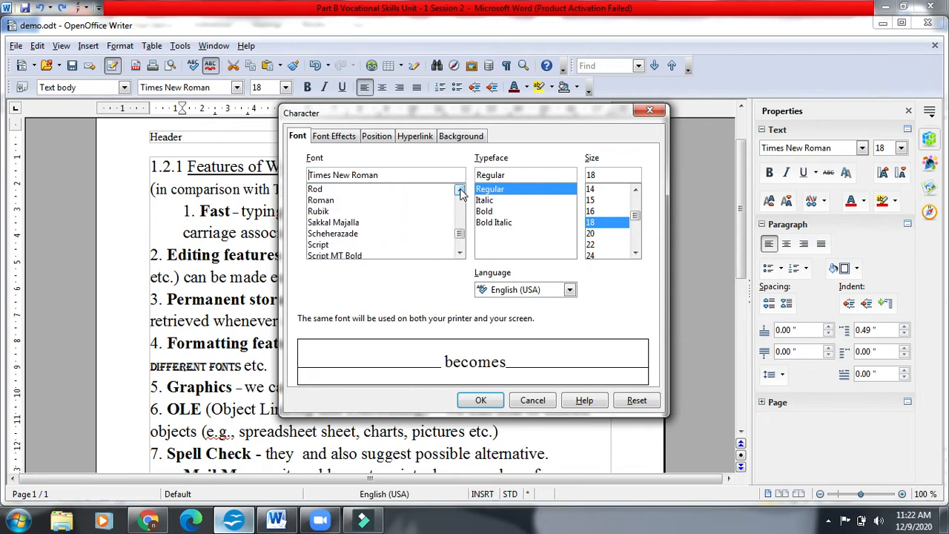
{"action": "left_click", "coordinate": [348, 200]}
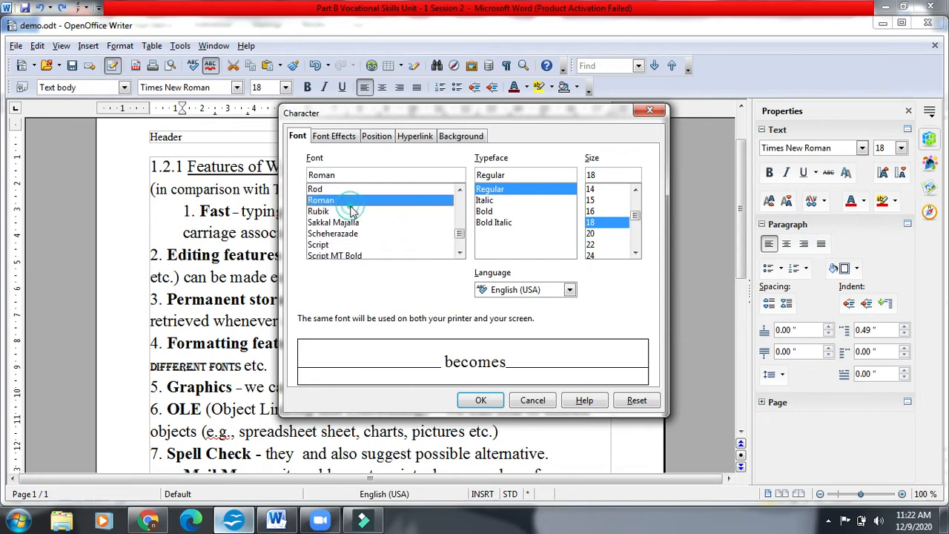
- Preview the Italic, Bold and Bold Italic typefaces on "becomes", and set the typeface back to Regular
{"action": "left_click", "coordinate": [487, 201]}
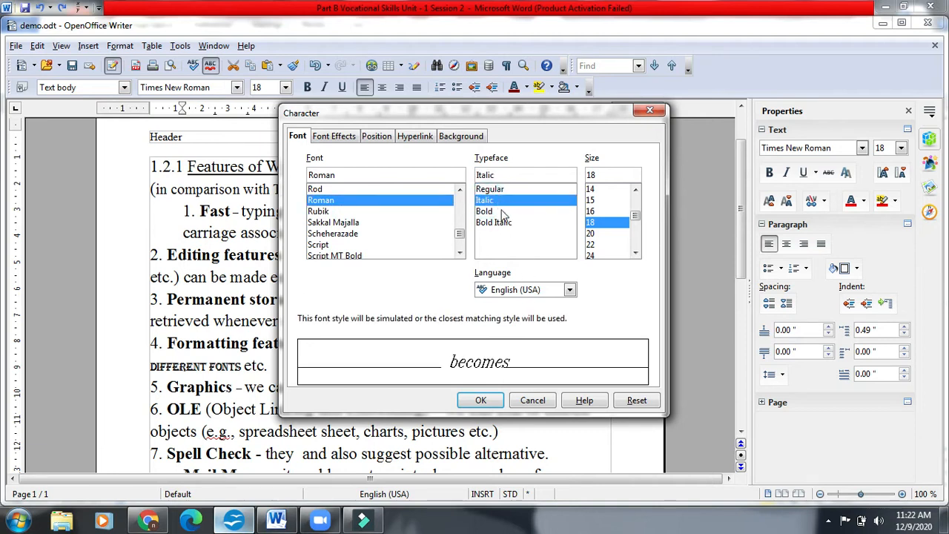
{"action": "left_click", "coordinate": [486, 212]}
{"action": "left_click", "coordinate": [504, 224]}
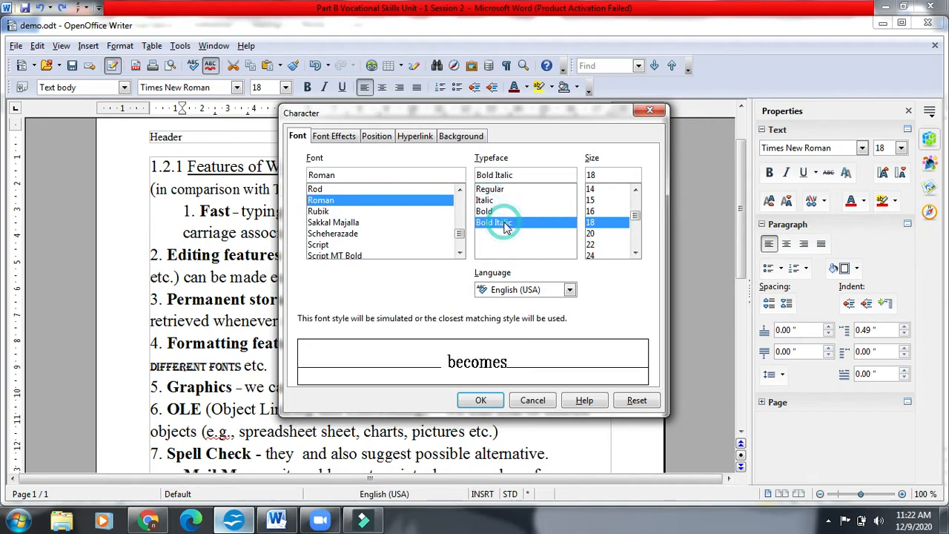
{"action": "left_click", "coordinate": [496, 191]}
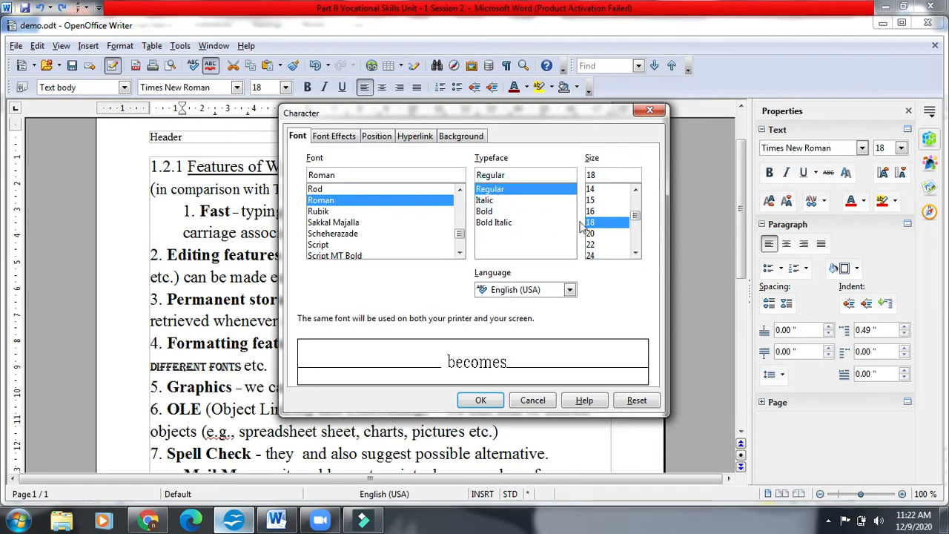
- Set the font size of "becomes" to 28 and apply the character formatting
{"action": "scroll", "coordinate": [634, 250], "scroll_direction": "down", "scroll_amount": 2}
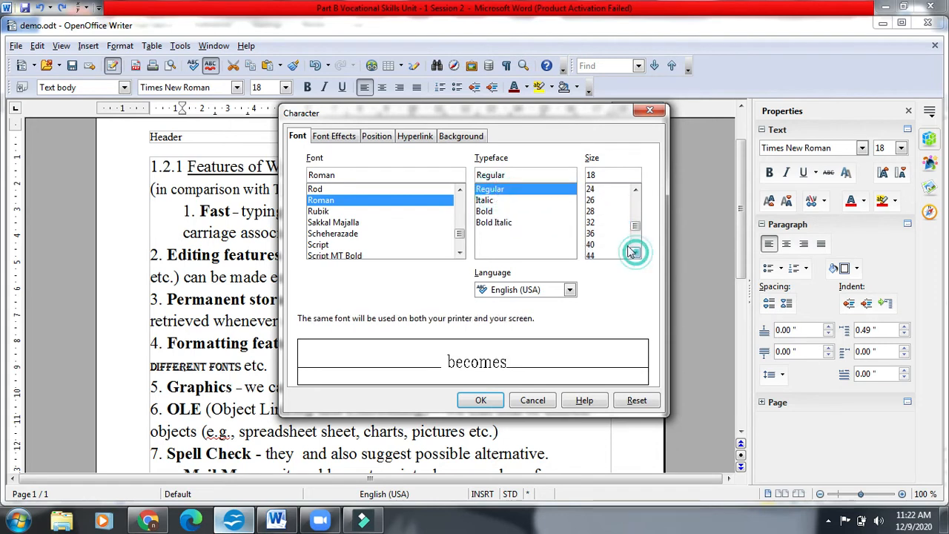
{"action": "left_click", "coordinate": [602, 211]}
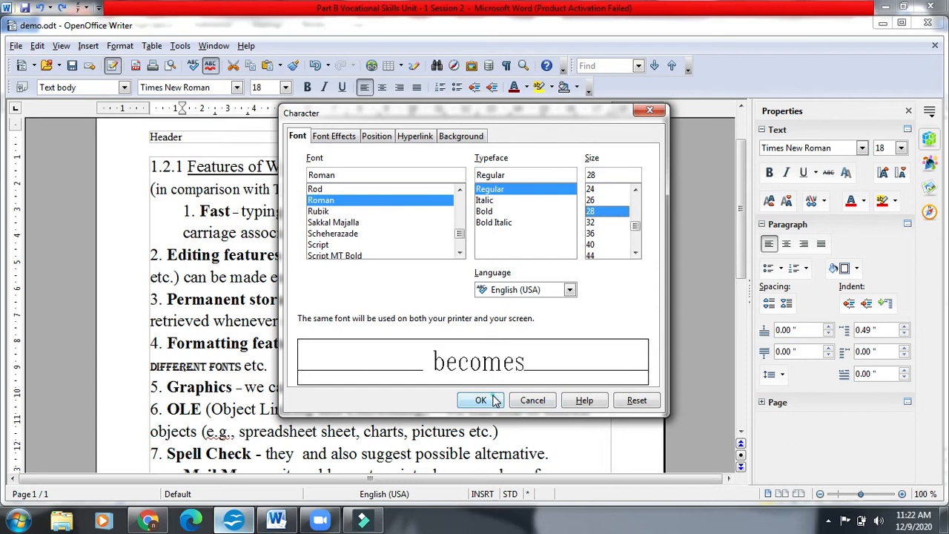
{"action": "left_click", "coordinate": [491, 399]}
- Inspect the new look of "becomes" and compare its font settings with those of the text before it
{"action": "left_click", "coordinate": [402, 219]}
{"action": "left_click_drag", "start_coordinate": [402, 219], "coordinate": [321, 218]}
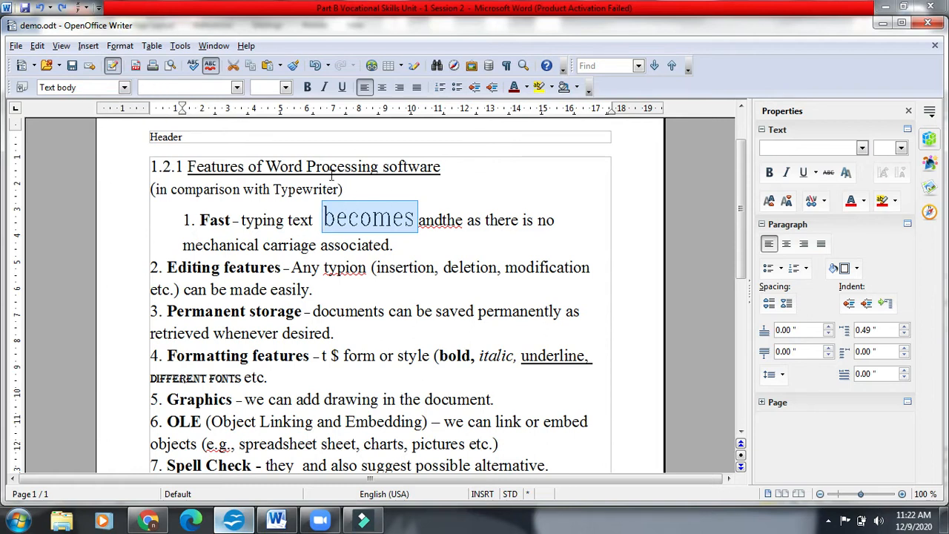
{"action": "left_click", "coordinate": [430, 244]}
{"action": "left_click", "coordinate": [369, 209]}
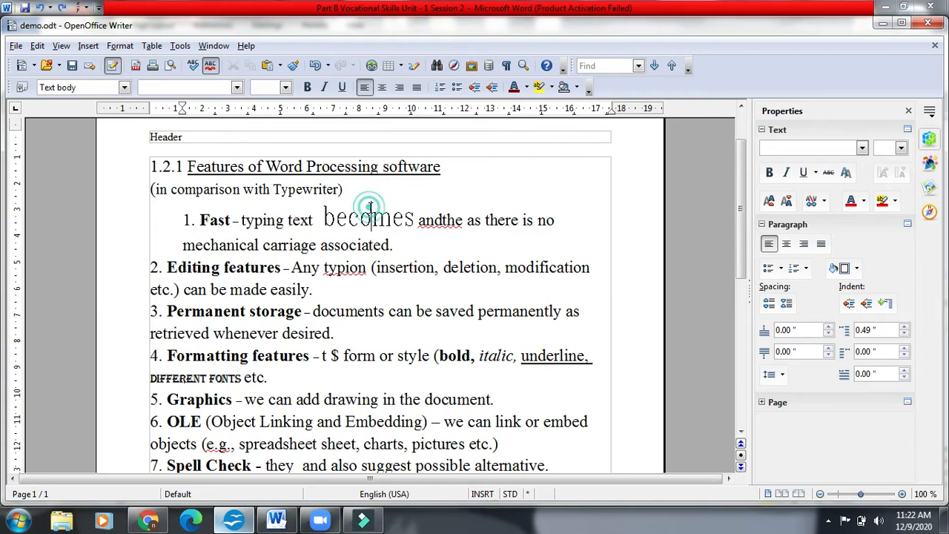
{"action": "left_click", "coordinate": [309, 217]}
{"action": "left_click", "coordinate": [374, 222]}
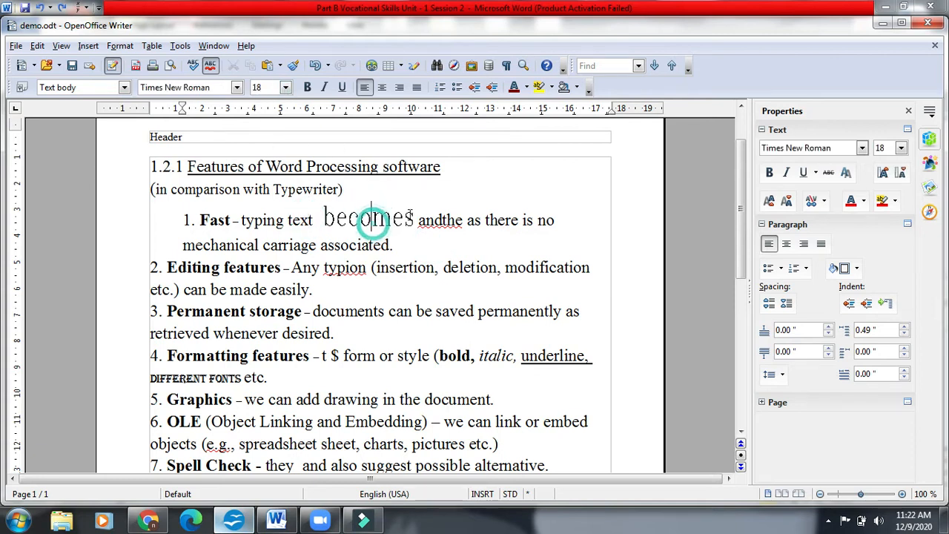
- Delete the word "becomes" from the Fast item
{"action": "left_click", "coordinate": [414, 222]}
{"action": "key", "text": "BackSpace"}
{"action": "key", "text": "BackSpace"}
{"action": "key", "text": "BackSpace"}
{"action": "key", "text": "BackSpace"}
{"action": "key", "text": "BackSpace"}
{"action": "key", "text": "BackSpace"}
{"action": "key", "text": "BackSpace"}
{"action": "key", "text": "BackSpace"}
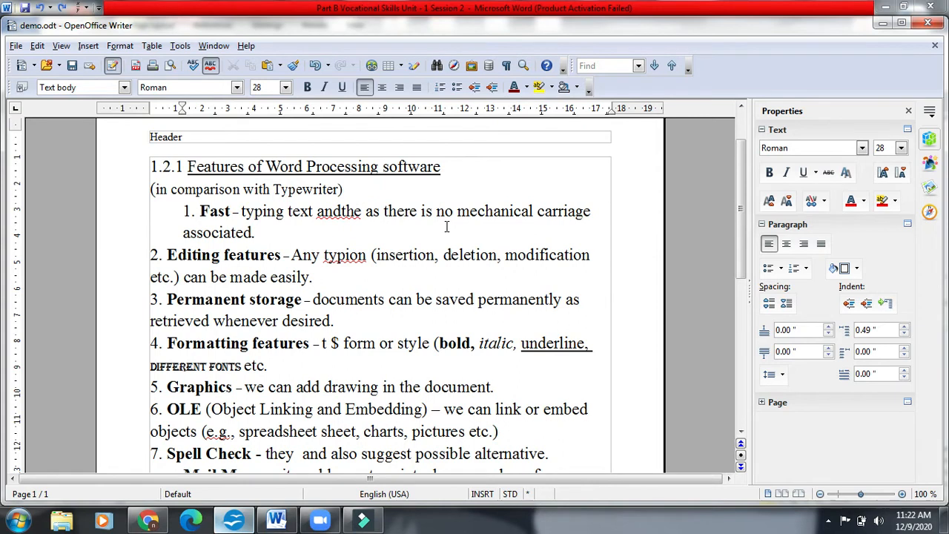
{"action": "left_click", "coordinate": [109, 49]}
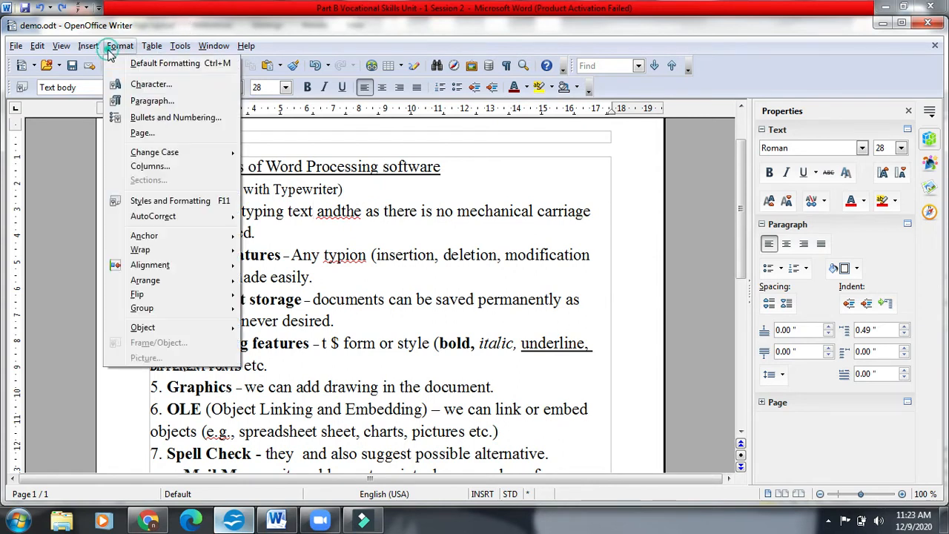
{"action": "left_click", "coordinate": [152, 84]}
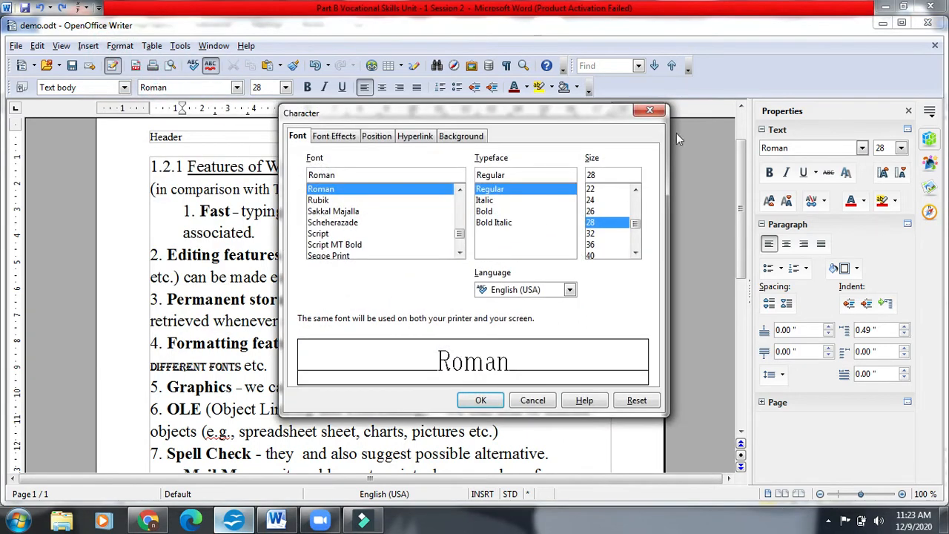
{"action": "left_click", "coordinate": [649, 110]}
- Change the font of "there" in the Fast item to Tw Cen MT Condensed Extra Bold
{"action": "double_click", "coordinate": [408, 211]}
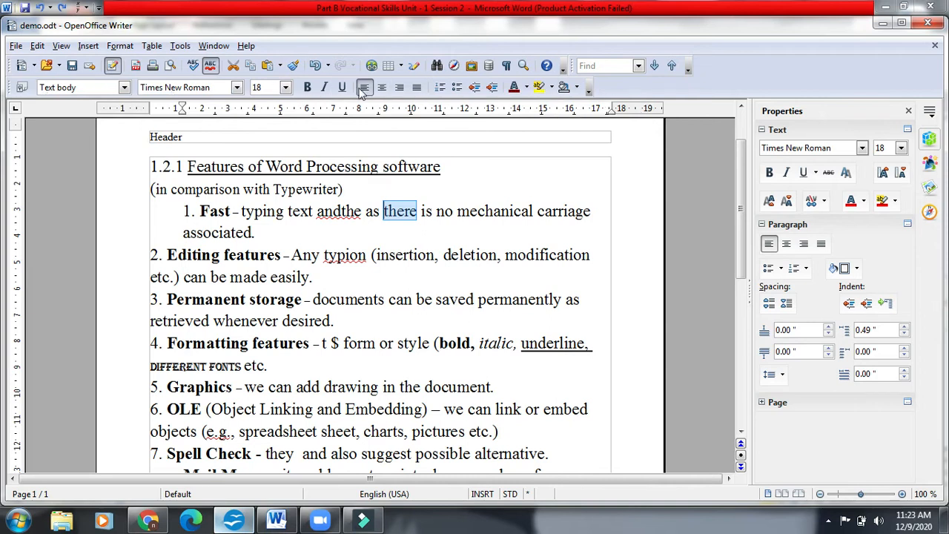
{"action": "left_click", "coordinate": [237, 88]}
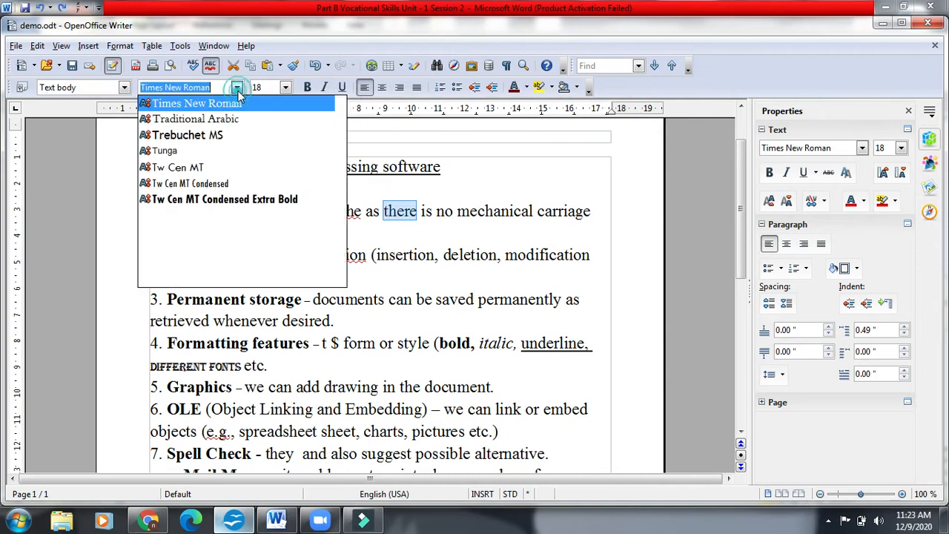
{"action": "left_click", "coordinate": [244, 198]}
{"action": "left_click_drag", "start_coordinate": [417, 210], "coordinate": [384, 211]}
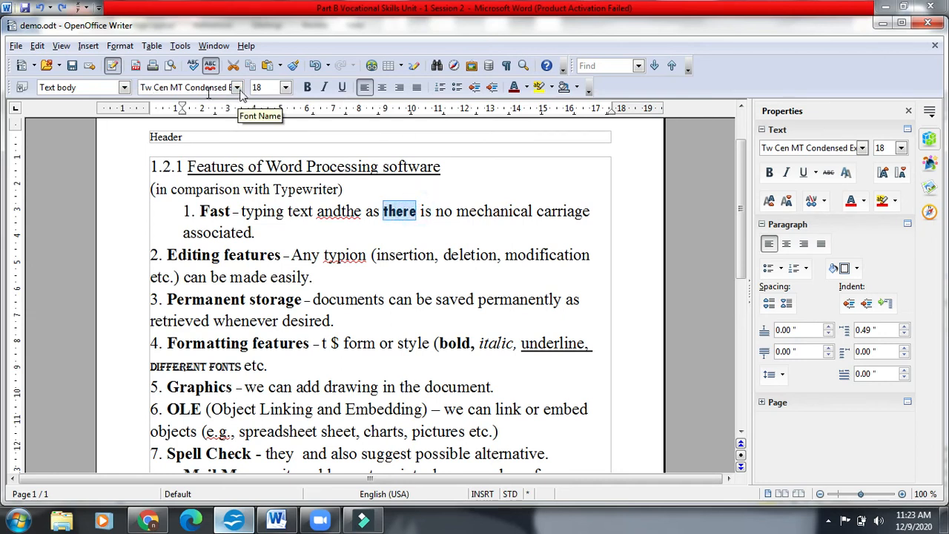
- Set the font size of "there" in the Fast item to 24, and enlarge it slightly more
{"action": "left_click", "coordinate": [285, 87]}
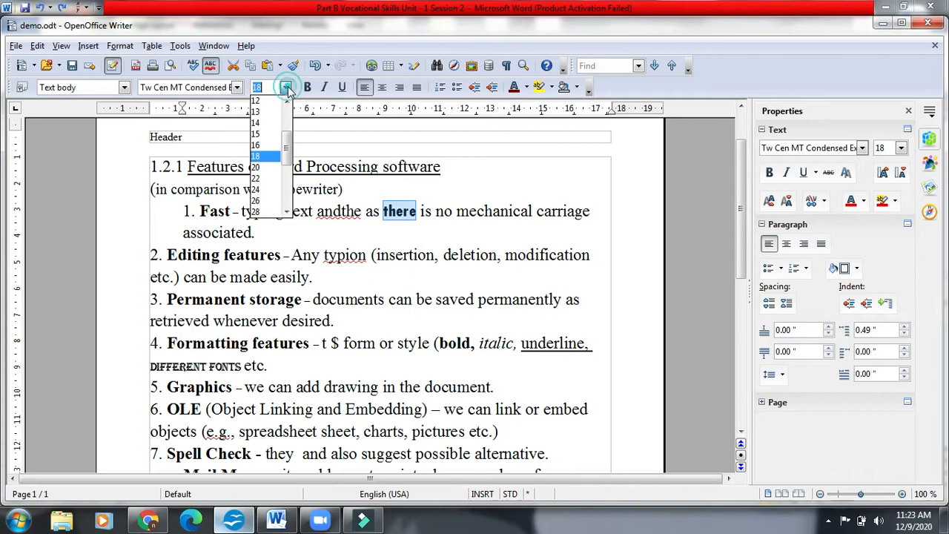
{"action": "left_click", "coordinate": [268, 191]}
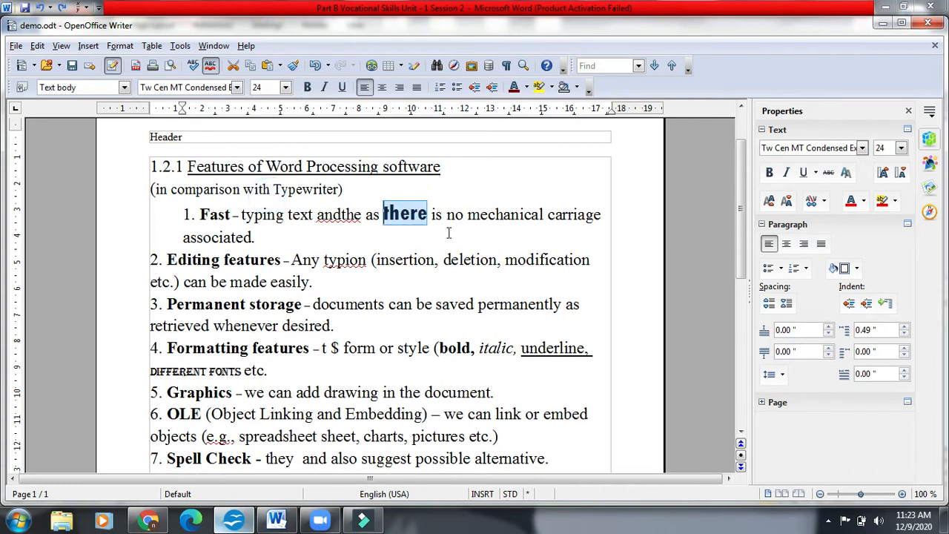
{"action": "left_click", "coordinate": [285, 87]}
{"action": "left_click", "coordinate": [269, 169]}
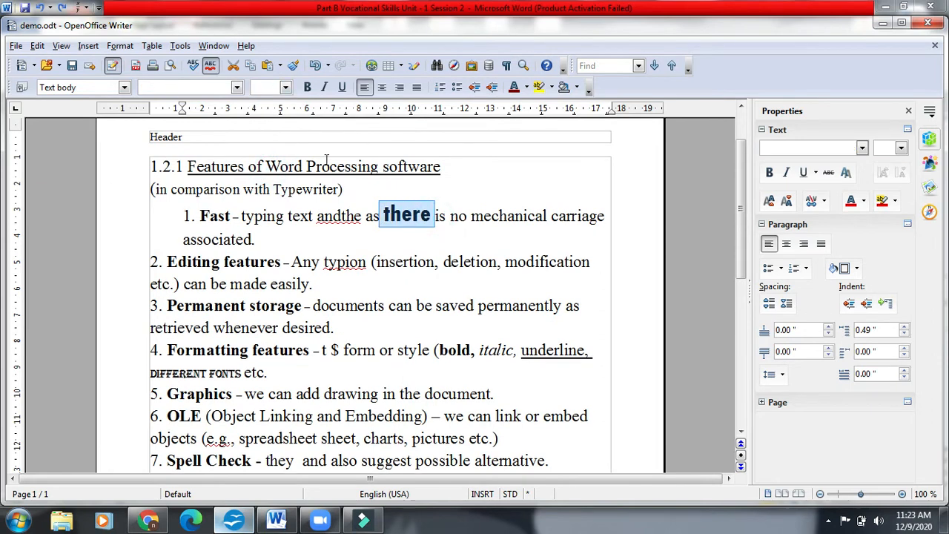
- Switch to the Word notes and highlight the parts of the question on font color, shadow, overline, underline, strikethrough, superscript and subscript
{"action": "key", "text": "alt+Tab"}
{"action": "scroll", "coordinate": [596, 272], "scroll_direction": "down", "scroll_amount": 1}
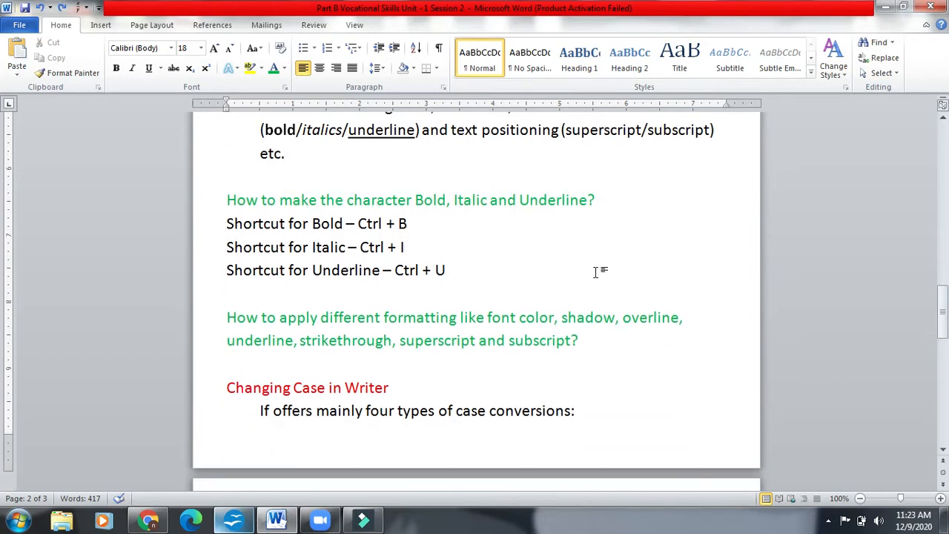
{"action": "left_click_drag", "start_coordinate": [222, 322], "coordinate": [486, 325]}
{"action": "left_click_drag", "start_coordinate": [555, 321], "coordinate": [501, 326]}
{"action": "left_click_drag", "start_coordinate": [562, 321], "coordinate": [683, 320]}
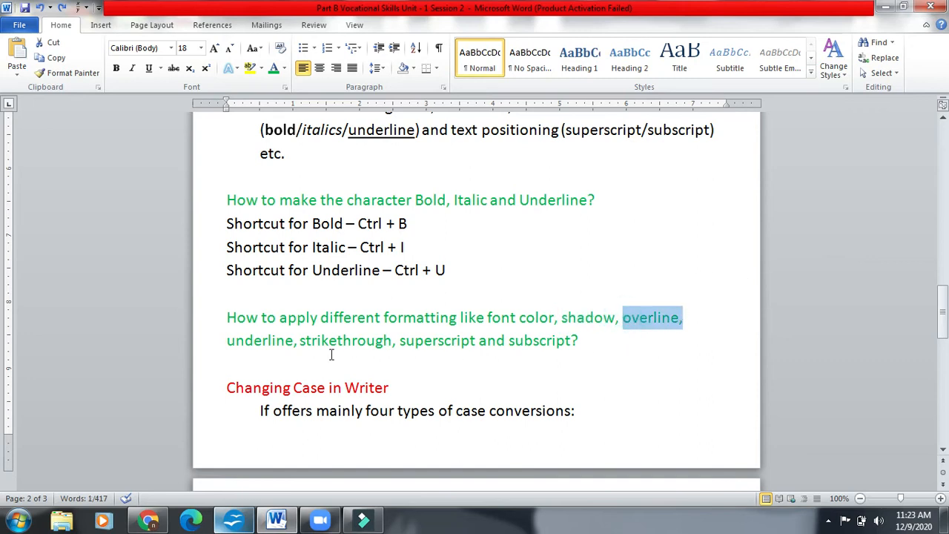
{"action": "left_click_drag", "start_coordinate": [229, 344], "coordinate": [395, 354]}
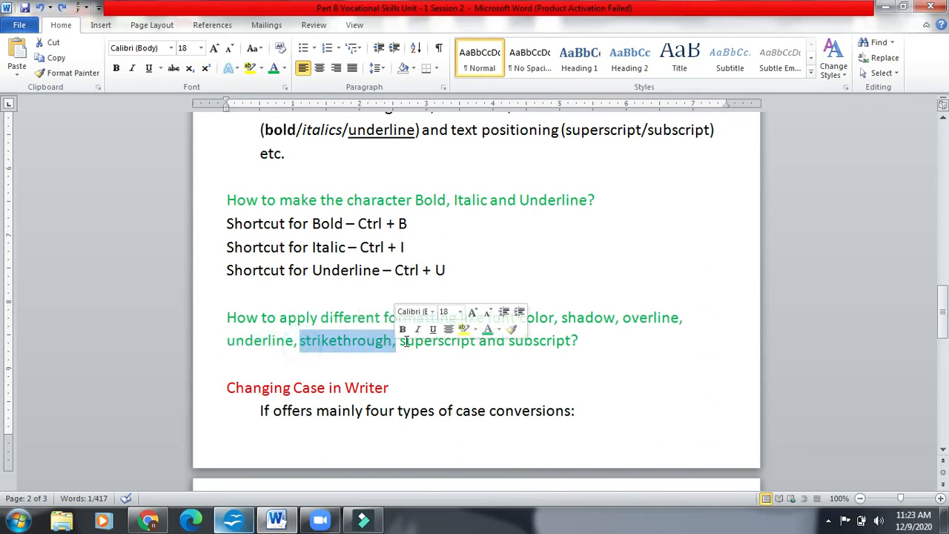
{"action": "left_click_drag", "start_coordinate": [401, 343], "coordinate": [587, 342]}
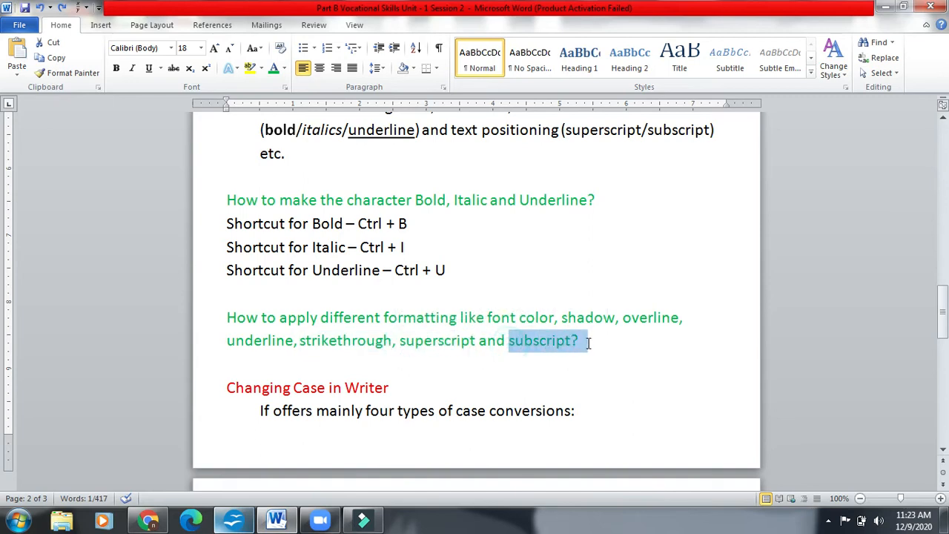
{"action": "left_click", "coordinate": [613, 348]}
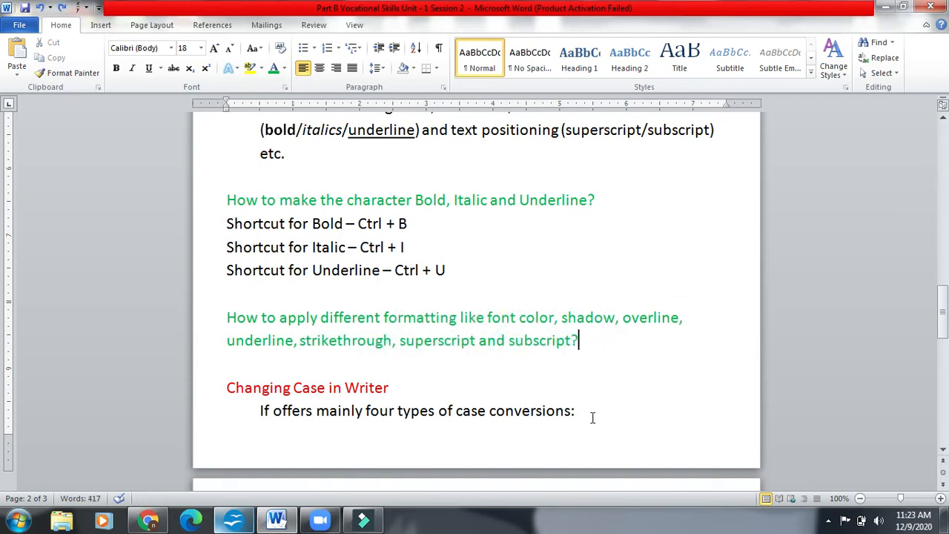
- Switch back to OpenOffice Writer and set the font color of "deletion," in the Editing features item to Red
{"action": "key", "text": "alt+Tab"}
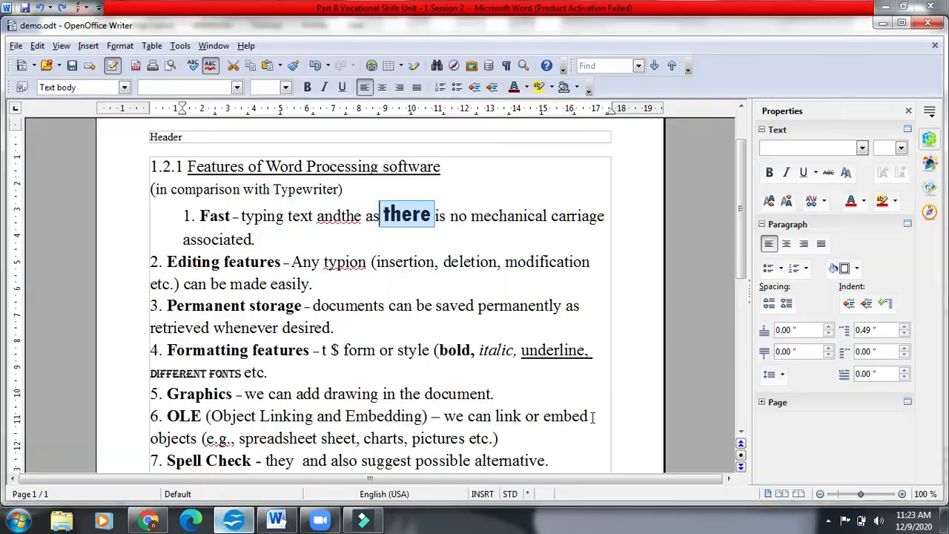
{"action": "left_click", "coordinate": [461, 238]}
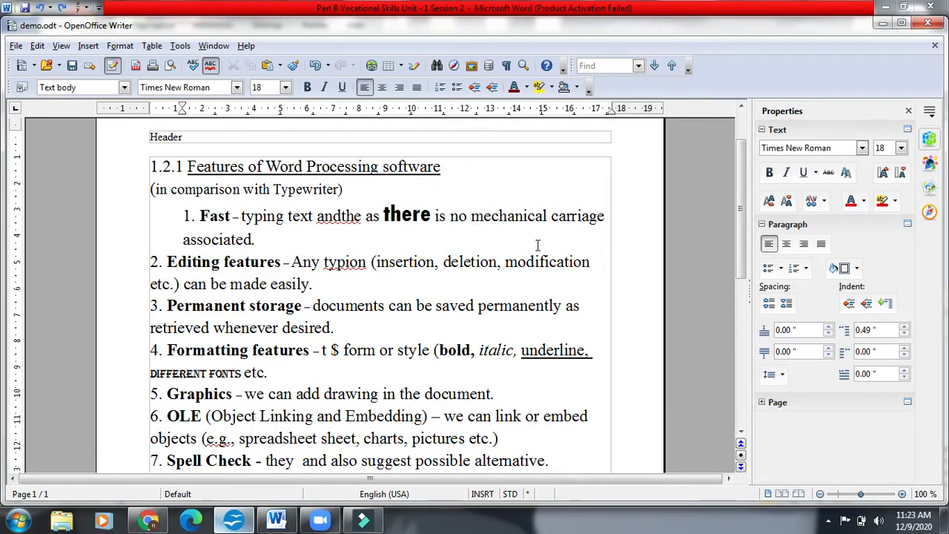
{"action": "left_click_drag", "start_coordinate": [503, 264], "coordinate": [443, 264]}
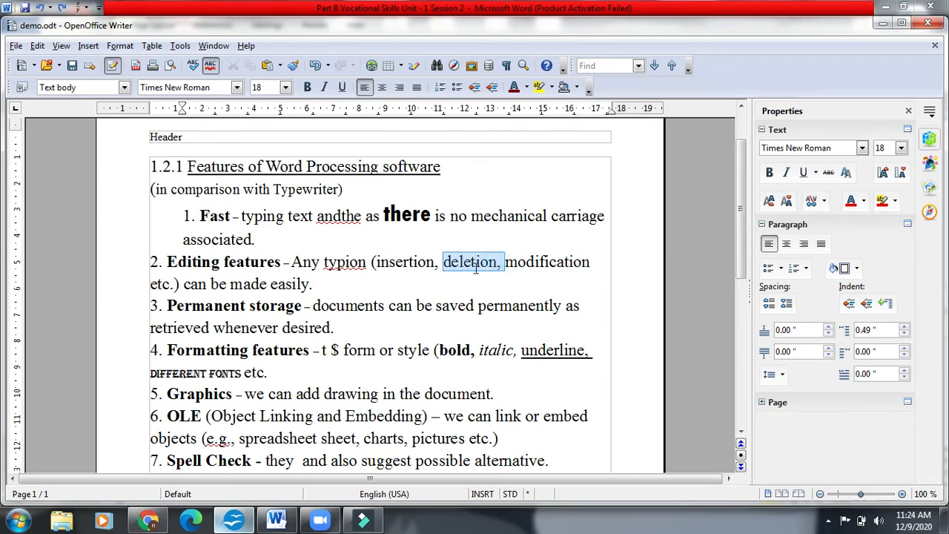
{"action": "left_click", "coordinate": [120, 45]}
{"action": "left_click", "coordinate": [141, 84]}
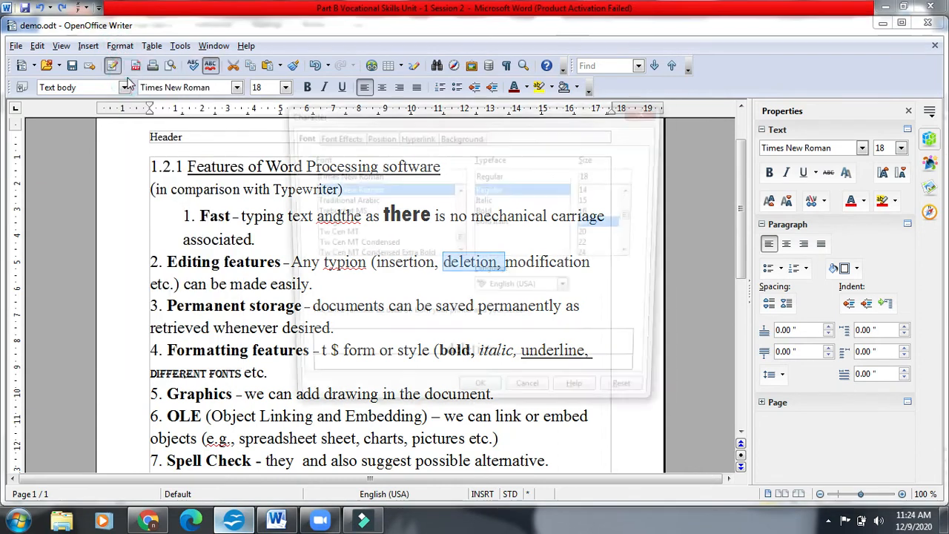
{"action": "left_click", "coordinate": [342, 143]}
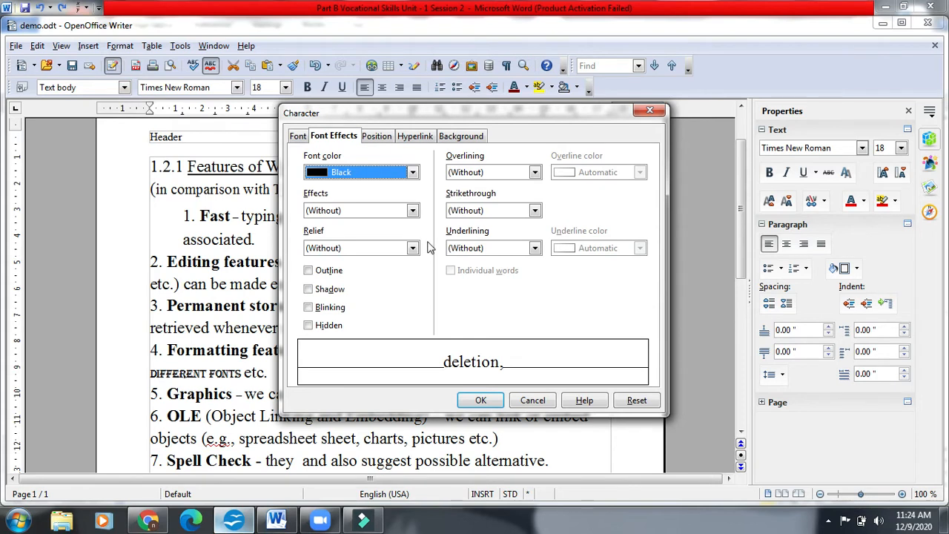
{"action": "key", "text": "alt+Tab"}
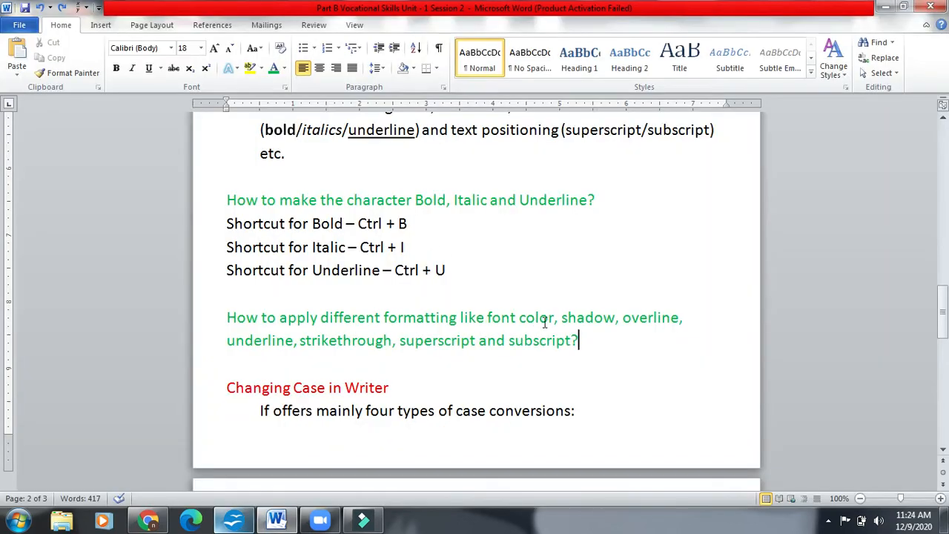
{"action": "key", "text": "alt+Tab"}
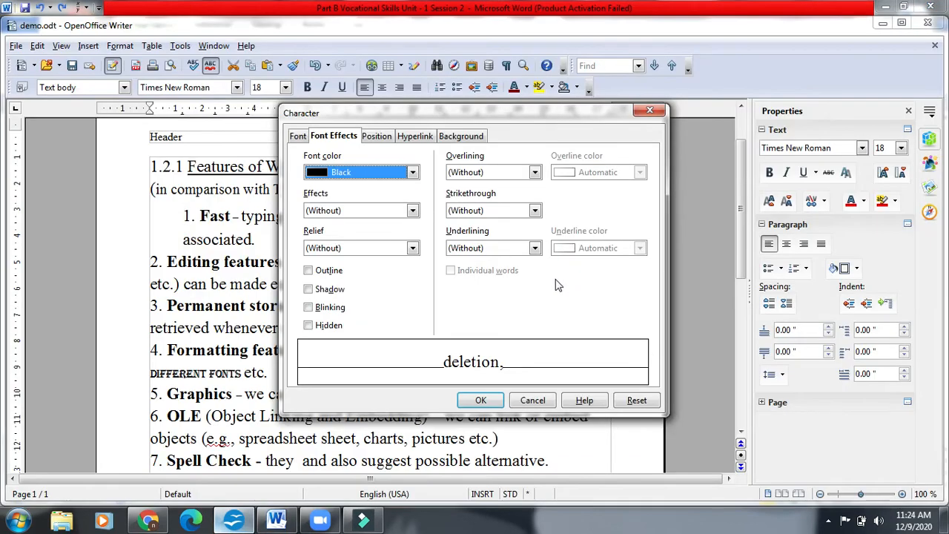
{"action": "left_click", "coordinate": [412, 172]}
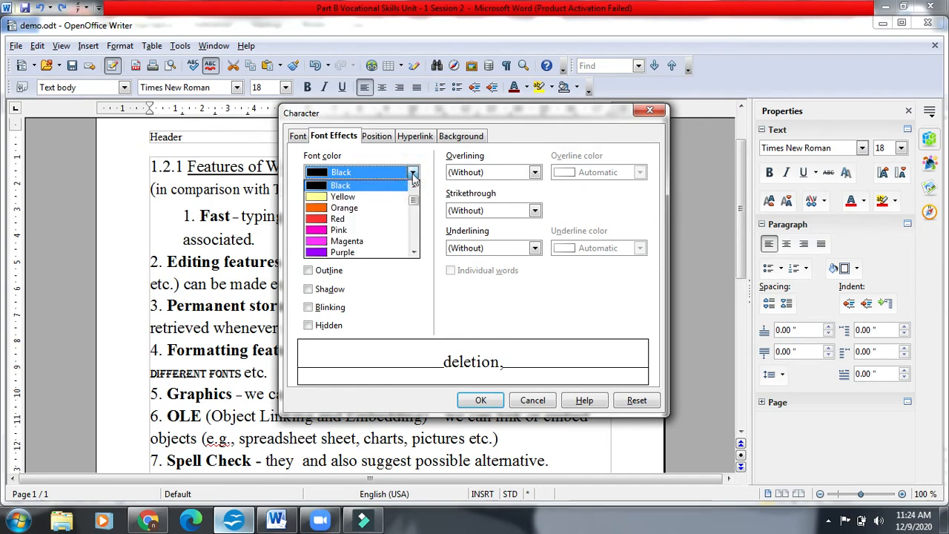
{"action": "left_click", "coordinate": [377, 219]}
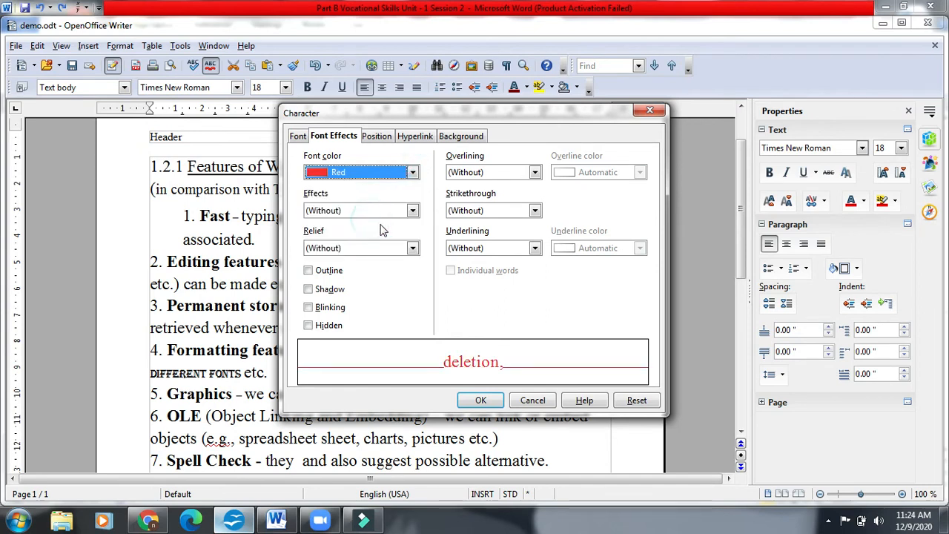
{"action": "left_click", "coordinate": [478, 400]}
{"action": "left_click", "coordinate": [524, 297]}
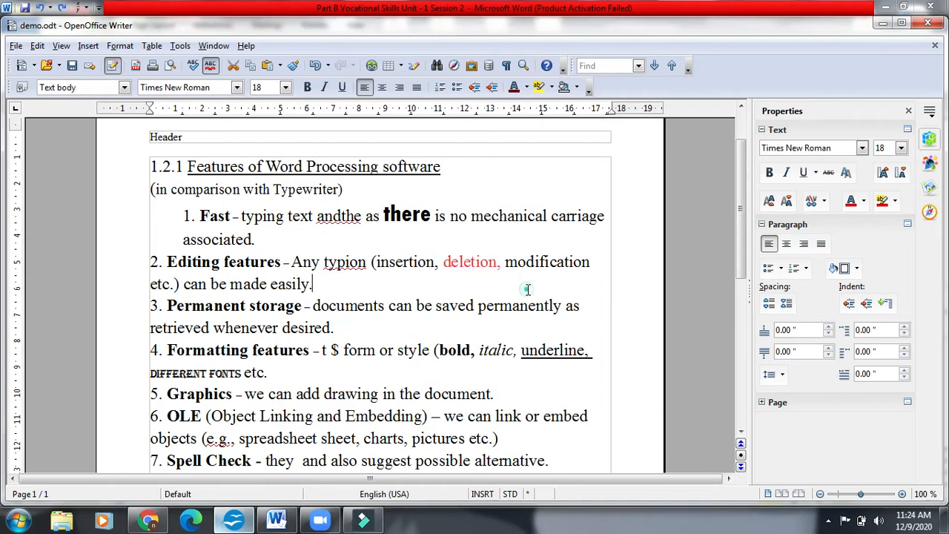
- Apply the Shadow font effect to the word "deletion," in the Editing features item
{"action": "left_click_drag", "start_coordinate": [500, 263], "coordinate": [439, 264]}
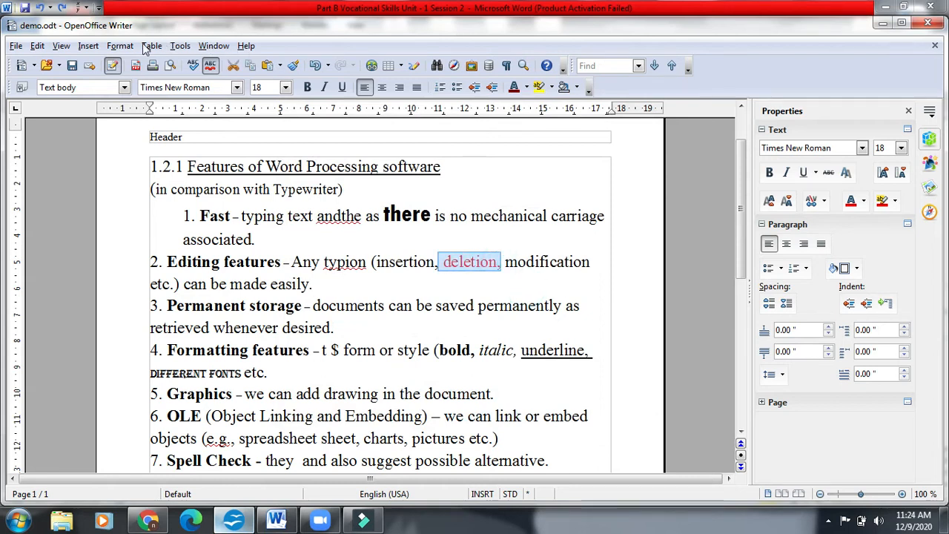
{"action": "left_click", "coordinate": [120, 46]}
{"action": "left_click", "coordinate": [152, 85]}
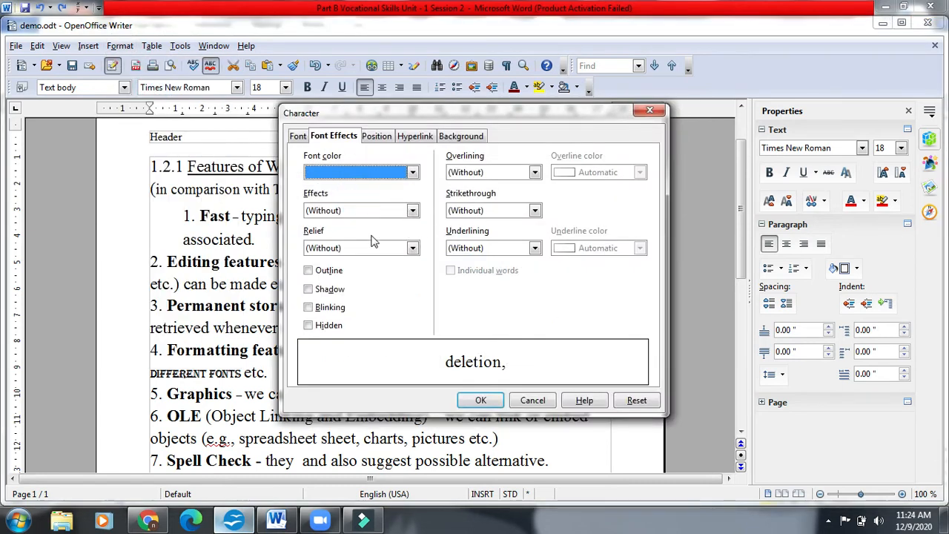
{"action": "left_click", "coordinate": [413, 250]}
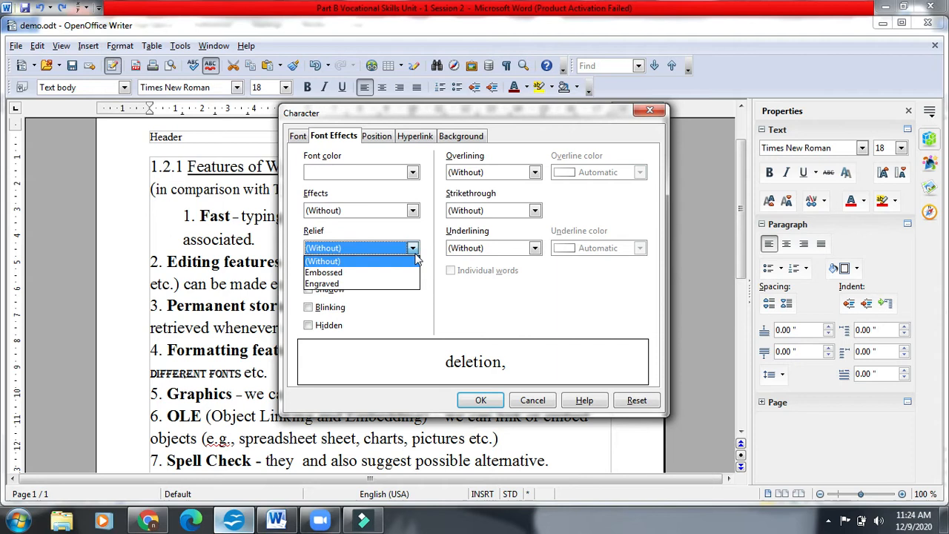
{"action": "left_click", "coordinate": [400, 259]}
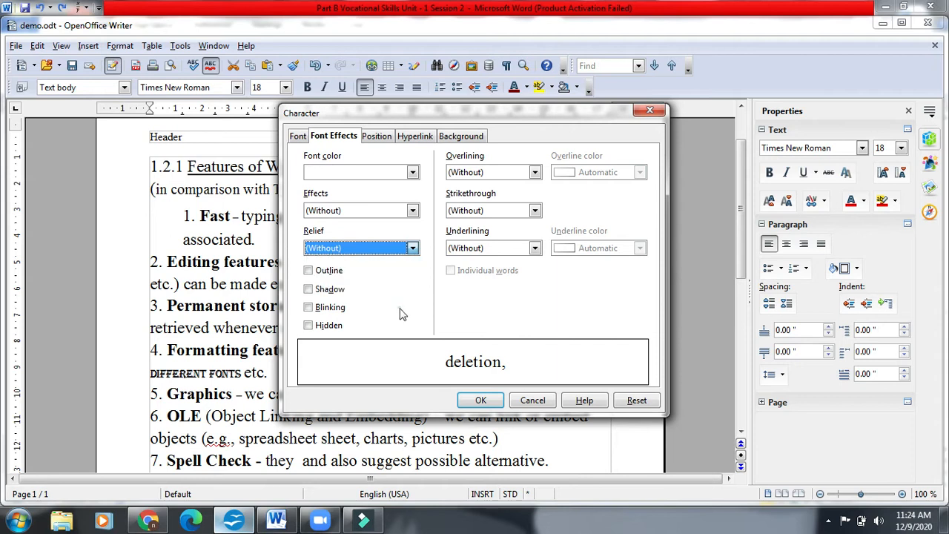
{"action": "left_click", "coordinate": [308, 289]}
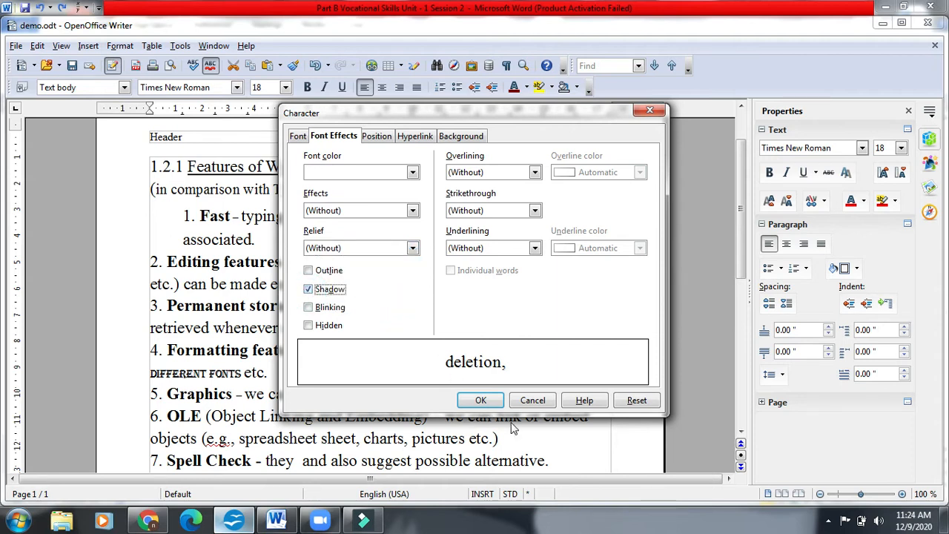
{"action": "left_click", "coordinate": [481, 400]}
{"action": "left_click", "coordinate": [519, 305]}
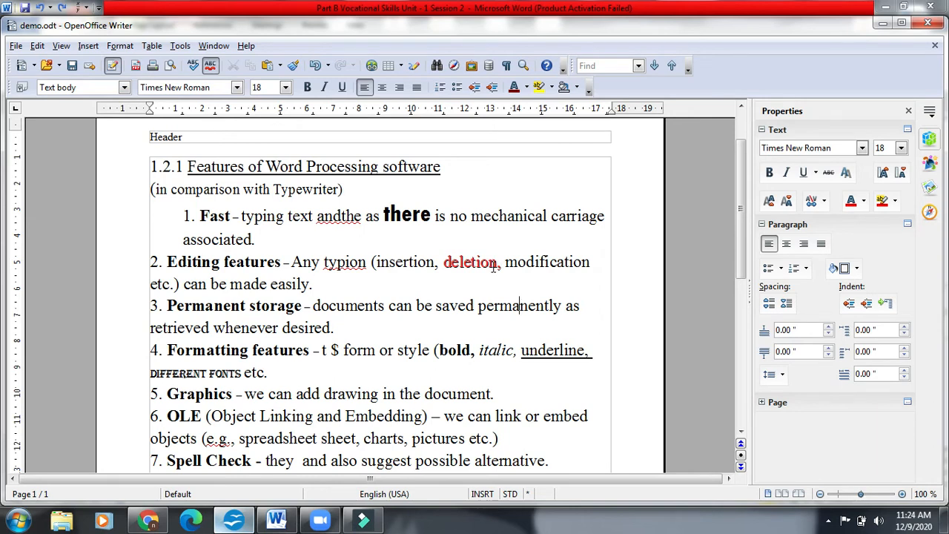
- Highlight "overline" in the Word notes, and apply Double overlining to "deletion" in the Writer document
{"action": "left_click_drag", "start_coordinate": [497, 265], "coordinate": [443, 263]}
{"action": "left_click", "coordinate": [120, 45]}
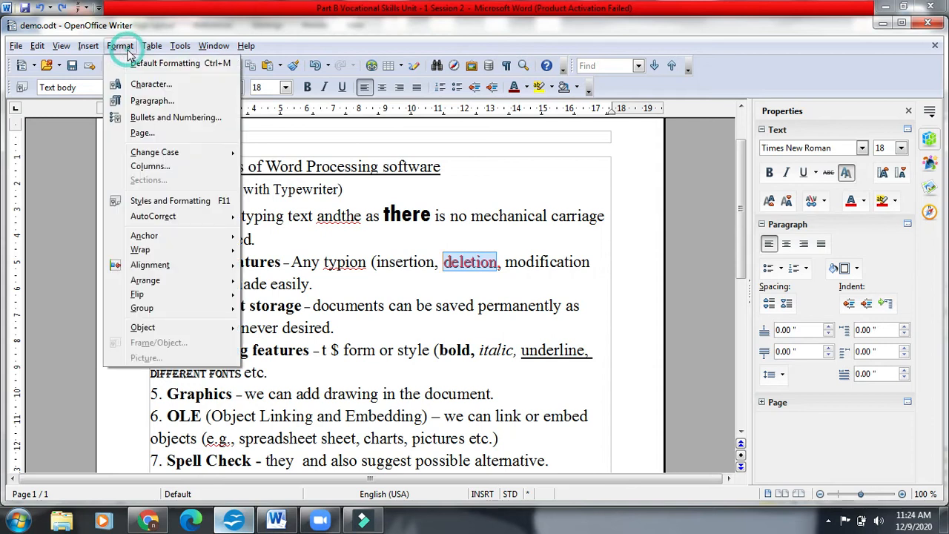
{"action": "left_click", "coordinate": [145, 80]}
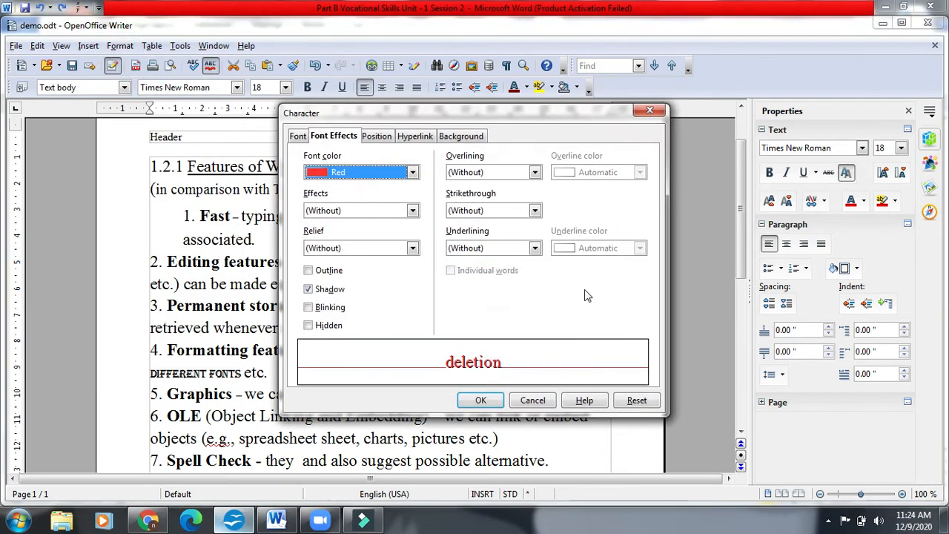
{"action": "key", "text": "alt+Tab"}
{"action": "left_click_drag", "start_coordinate": [624, 320], "coordinate": [684, 326]}
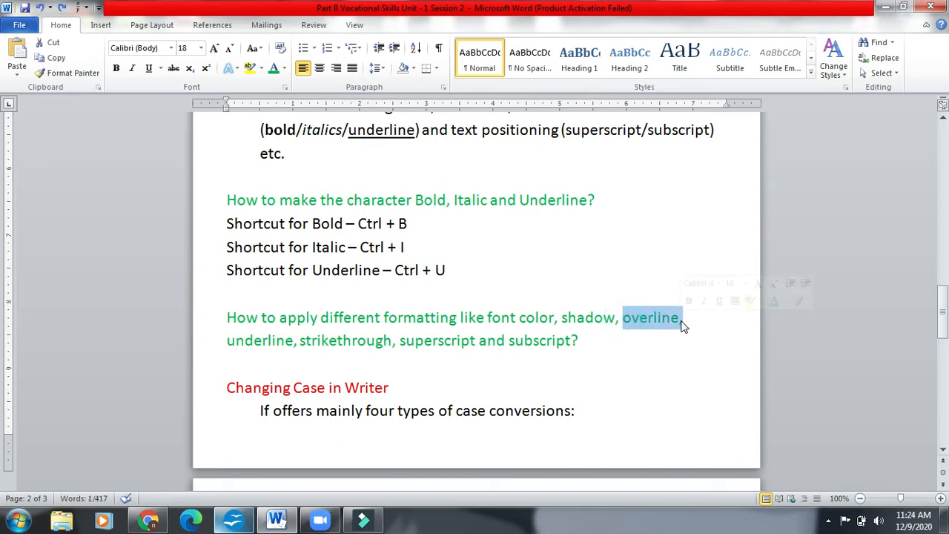
{"action": "key", "text": "alt+Tab"}
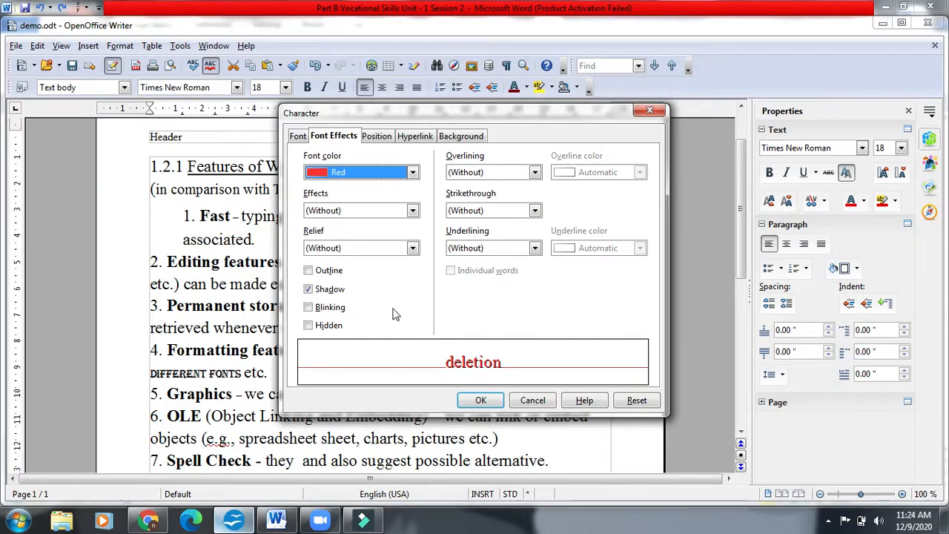
{"action": "left_click", "coordinate": [534, 172]}
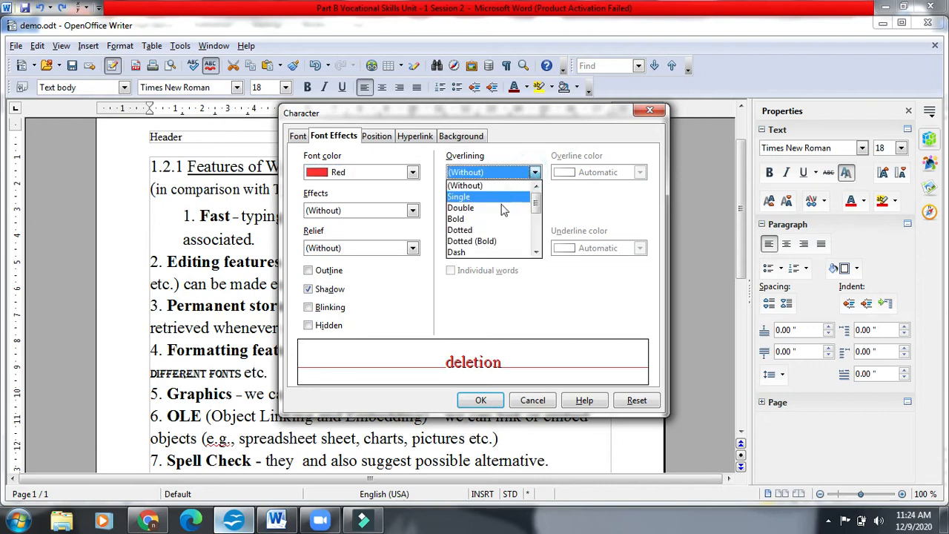
{"action": "left_click", "coordinate": [473, 207]}
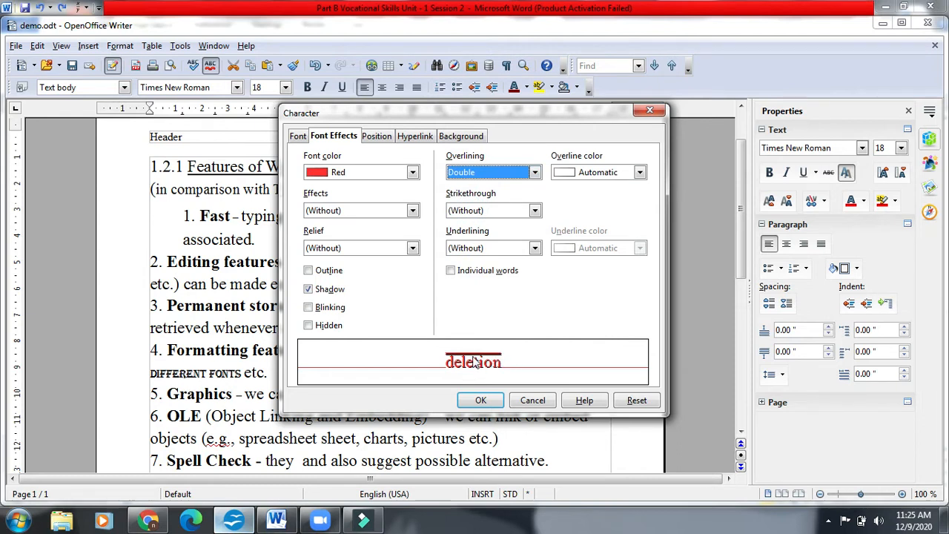
{"action": "left_click", "coordinate": [480, 400]}
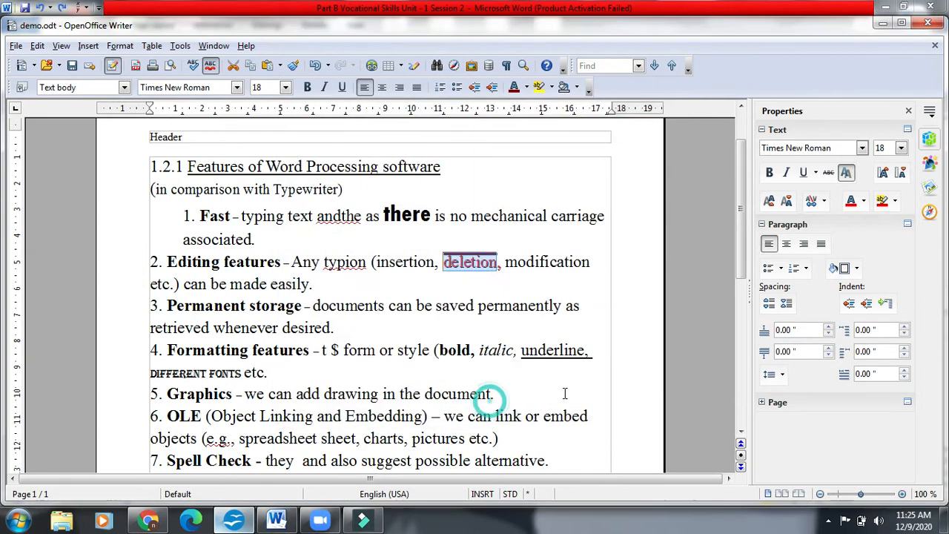
{"action": "left_click", "coordinate": [505, 266]}
- Switch to the Word notes, highlight "underline" in the formatting question, and return to OpenOffice Writer
{"action": "key", "text": "alt+Tab"}
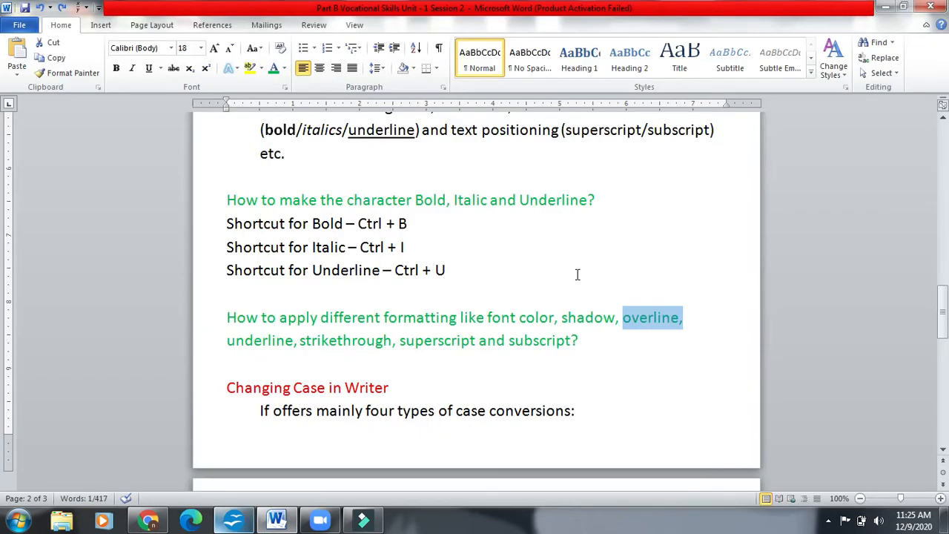
{"action": "left_click_drag", "start_coordinate": [223, 343], "coordinate": [295, 341]}
{"action": "key", "text": "alt+Tab"}
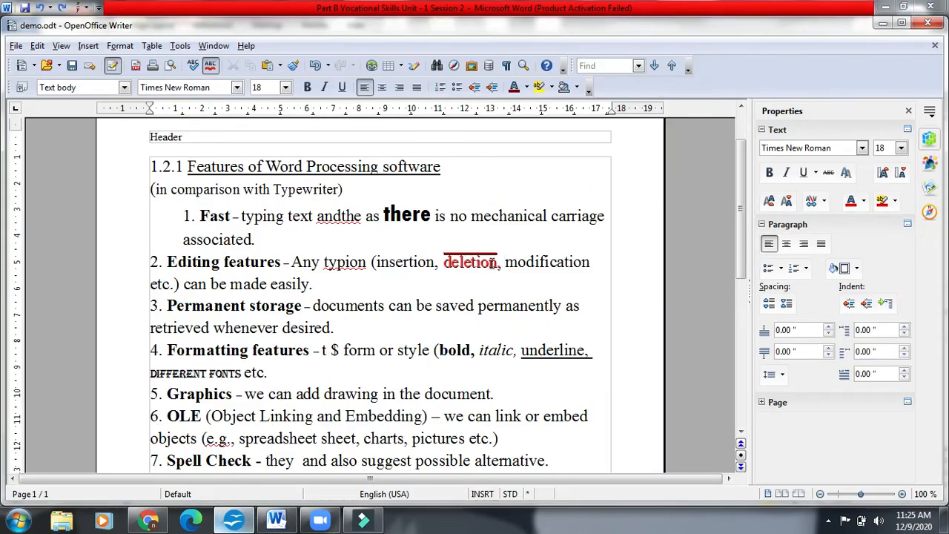
- Apply Single underlining to the word "modification" in the Editing features item through the character font effects
{"action": "left_click_drag", "start_coordinate": [596, 263], "coordinate": [505, 263]}
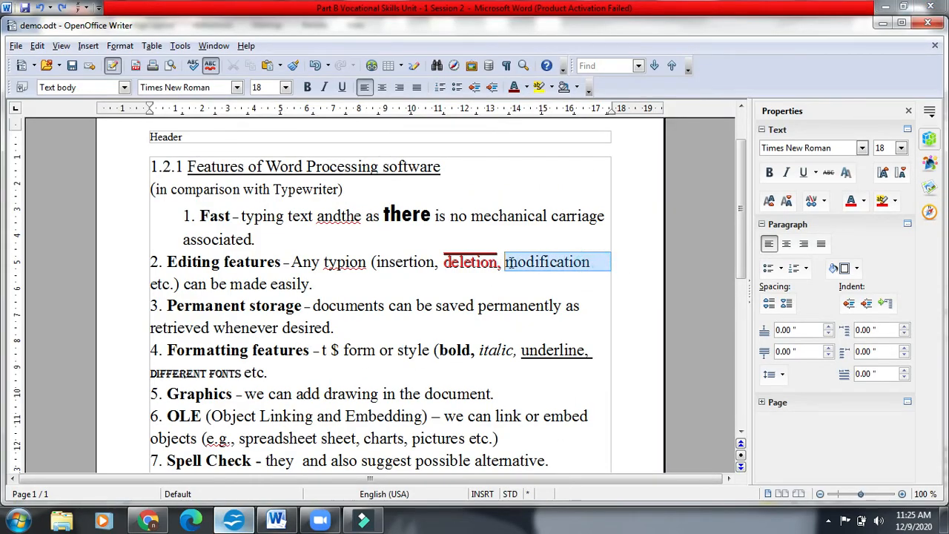
{"action": "left_click", "coordinate": [178, 46]}
{"action": "left_click", "coordinate": [124, 49]}
{"action": "left_click", "coordinate": [120, 46]}
{"action": "left_click", "coordinate": [78, 85]}
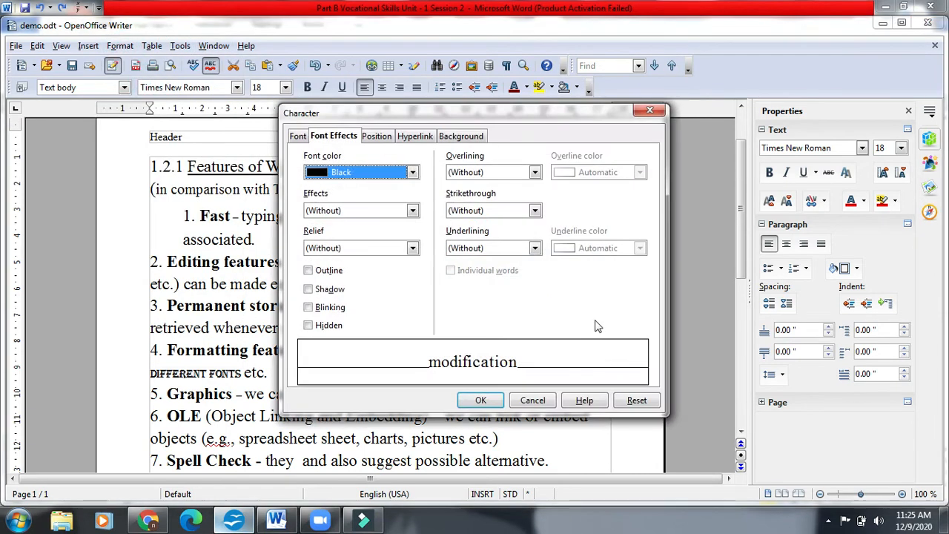
{"action": "left_click", "coordinate": [536, 249]}
{"action": "left_click", "coordinate": [535, 249]}
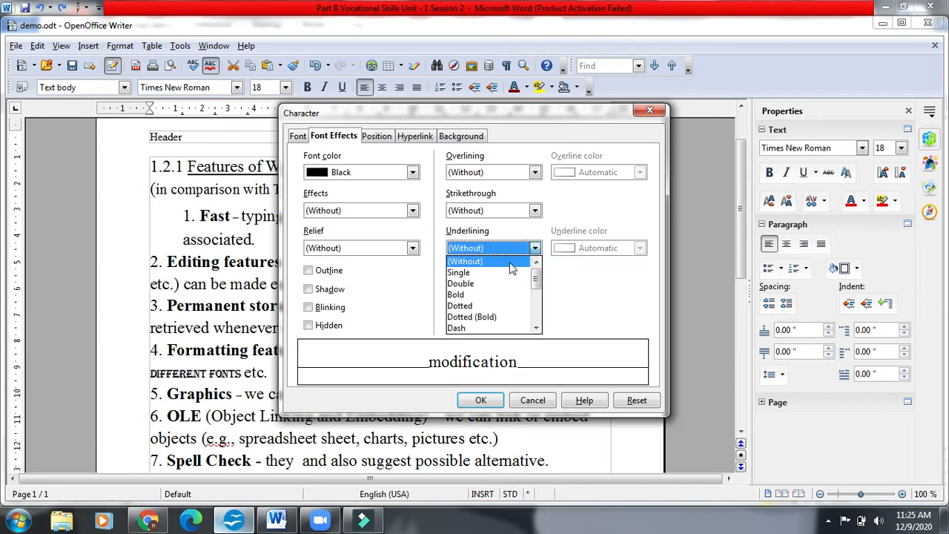
{"action": "left_click", "coordinate": [475, 279]}
{"action": "left_click", "coordinate": [480, 400]}
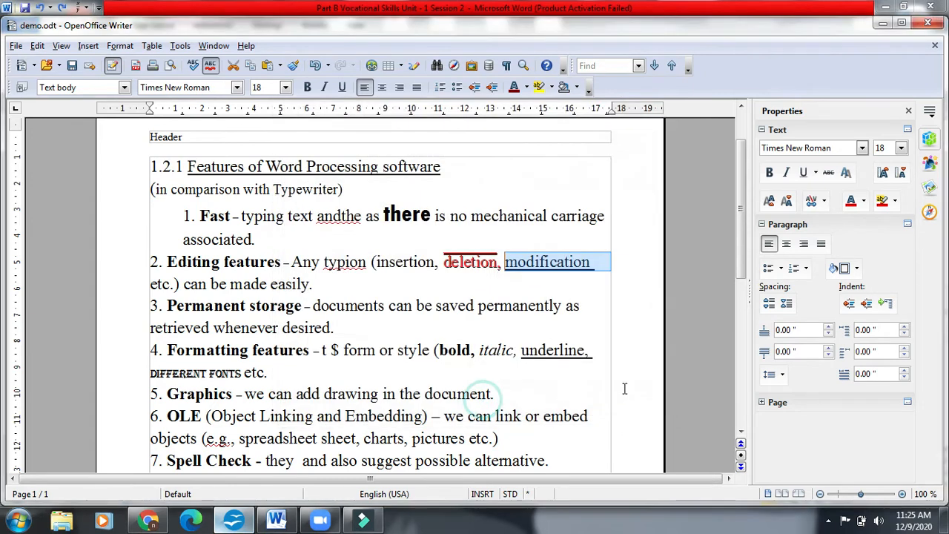
{"action": "left_click", "coordinate": [598, 261]}
- Select "modification" again and reapply the Single underlining in its character font effects
{"action": "left_click_drag", "start_coordinate": [603, 255], "coordinate": [505, 261]}
{"action": "left_click", "coordinate": [120, 46]}
{"action": "left_click", "coordinate": [150, 84]}
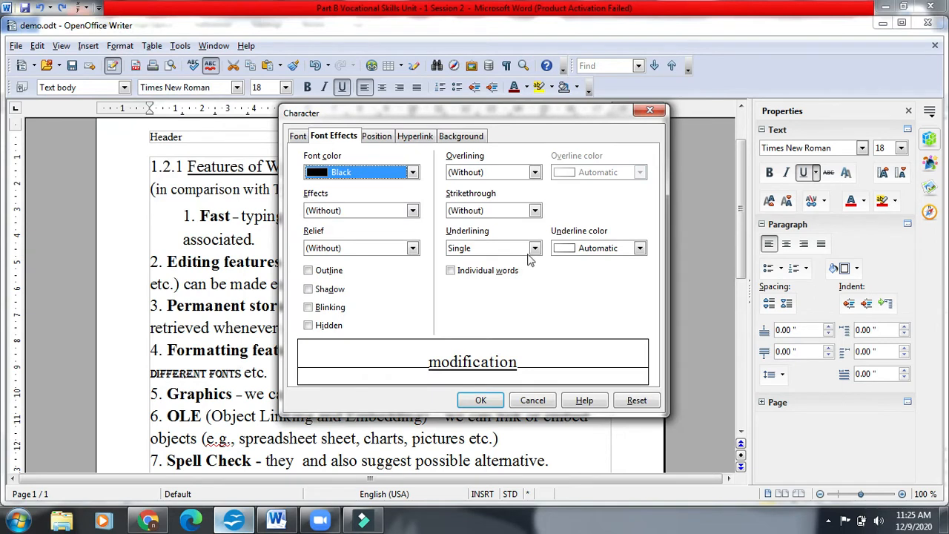
{"action": "left_click", "coordinate": [534, 247]}
{"action": "left_click", "coordinate": [484, 275]}
{"action": "left_click", "coordinate": [481, 400]}
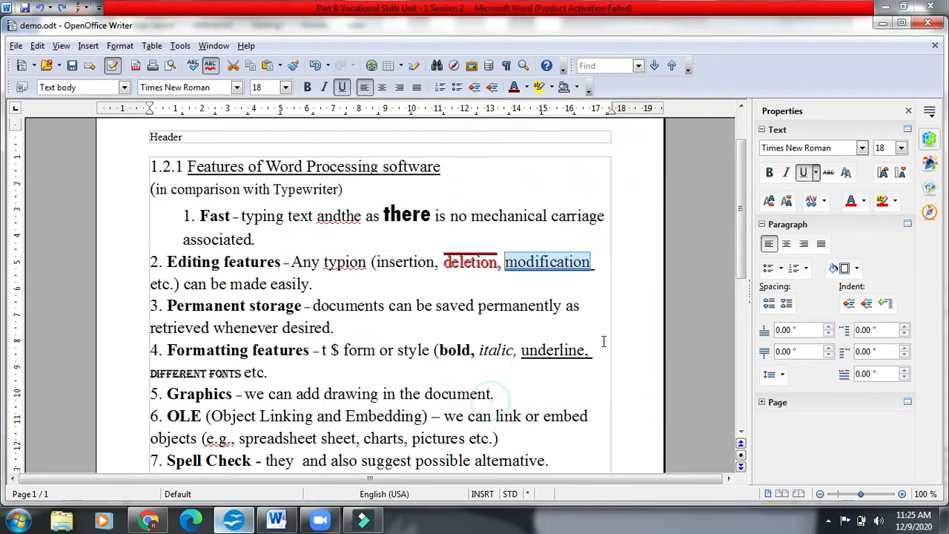
- Switch to the Word notes, highlight "strikethrough" in the formatting question, and return to OpenOffice Writer
{"action": "key", "text": "alt+Tab"}
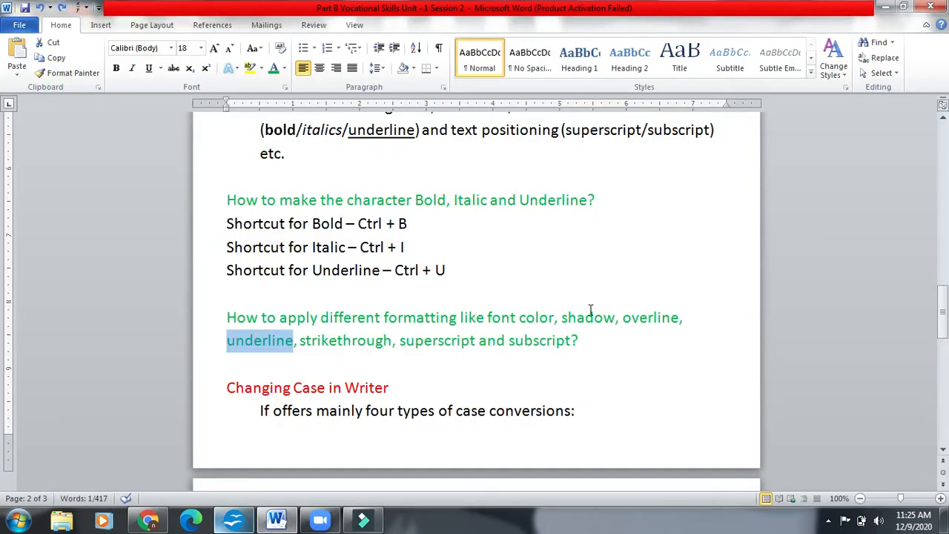
{"action": "left_click_drag", "start_coordinate": [300, 345], "coordinate": [395, 344]}
{"action": "key", "text": "alt+Tab"}
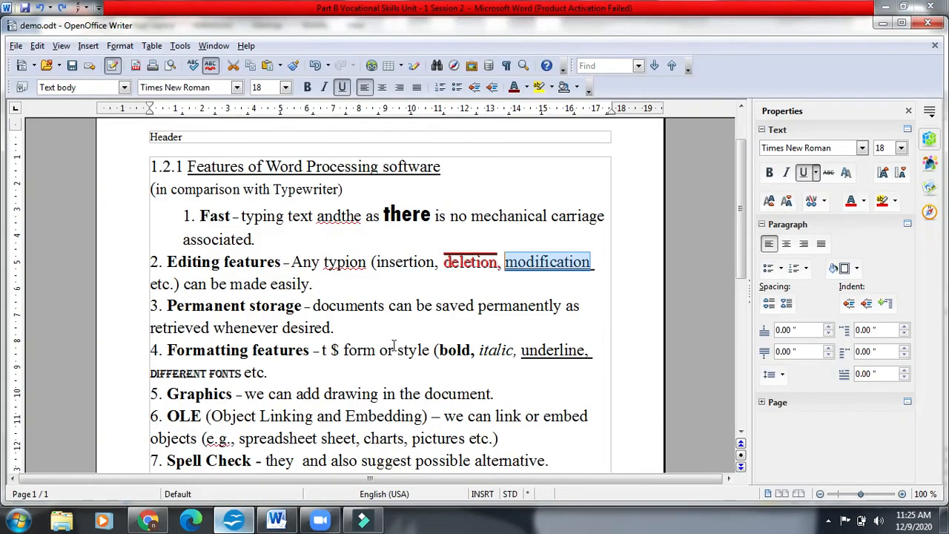
- Apply Double strikethrough to the word "saved" in the Permanent storage item through the character font effects
{"action": "left_click_drag", "start_coordinate": [475, 305], "coordinate": [436, 307]}
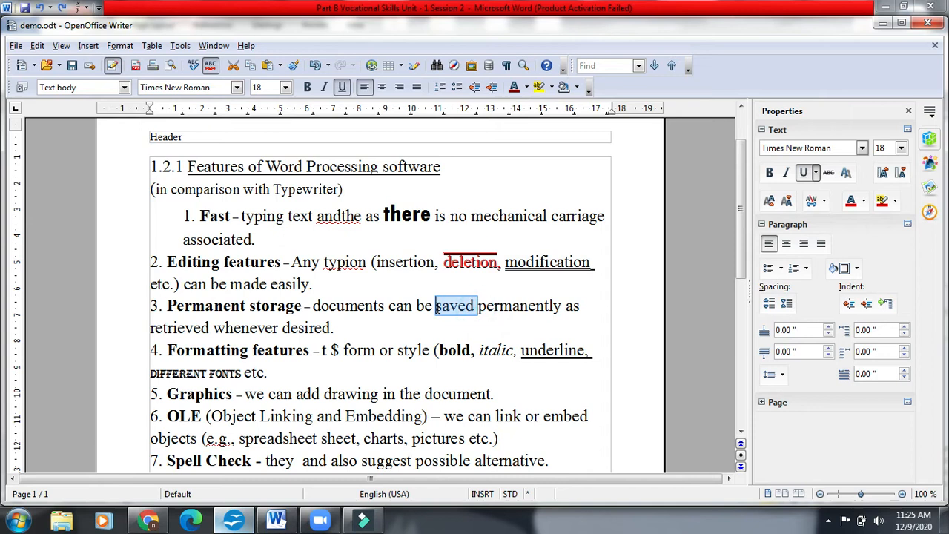
{"action": "left_click", "coordinate": [119, 46]}
{"action": "left_click", "coordinate": [150, 82]}
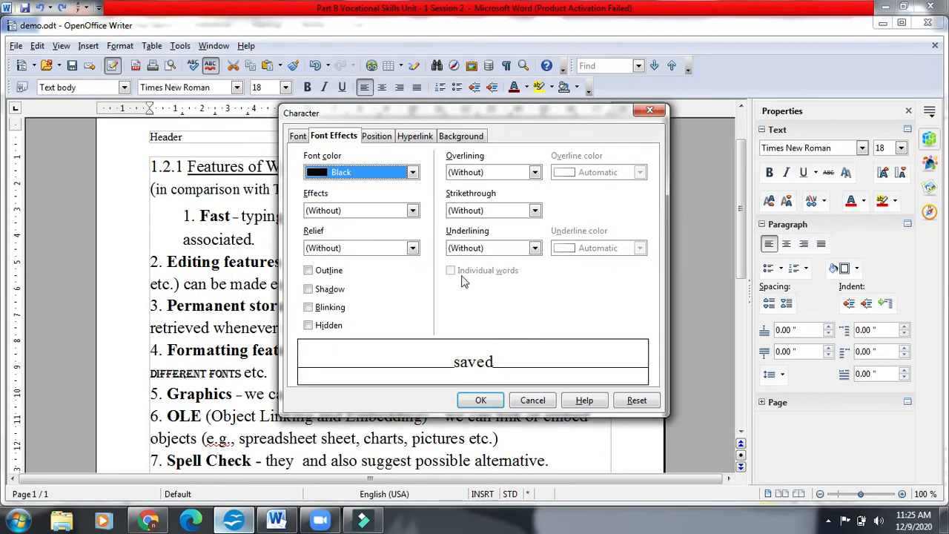
{"action": "left_click", "coordinate": [535, 211]}
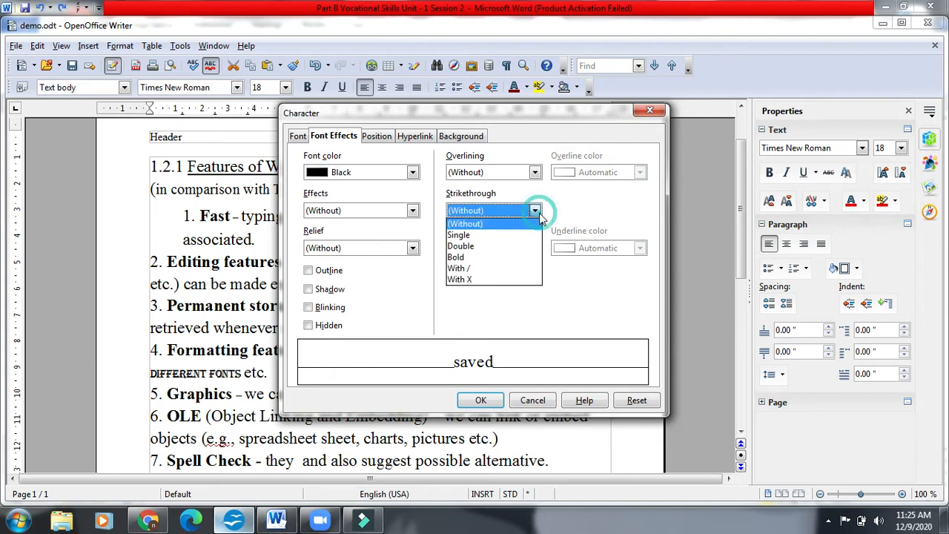
{"action": "left_click", "coordinate": [474, 235]}
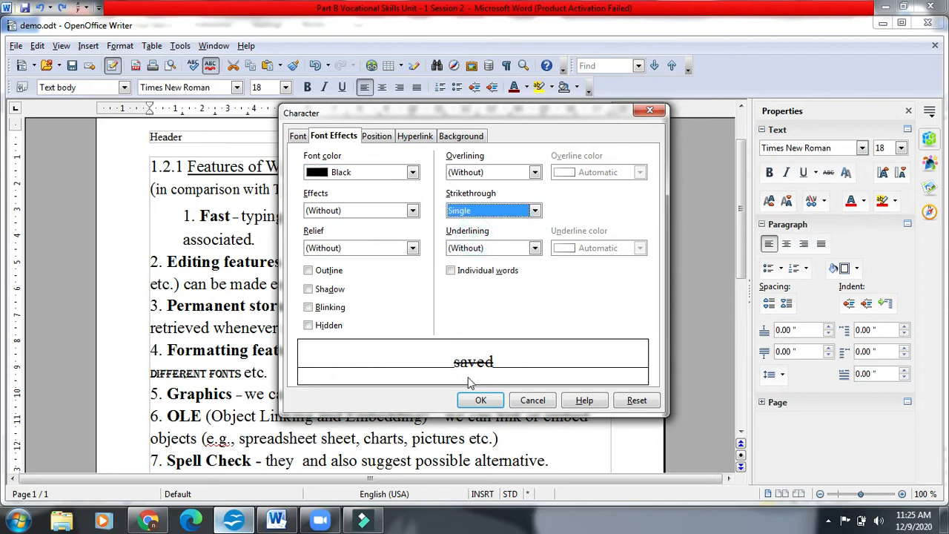
{"action": "left_click", "coordinate": [534, 212]}
{"action": "left_click", "coordinate": [463, 246]}
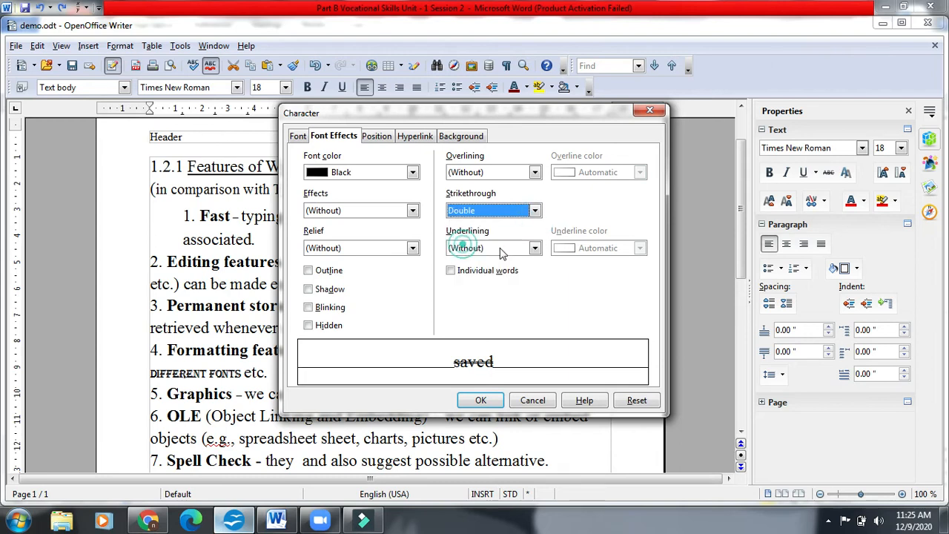
{"action": "left_click", "coordinate": [482, 401]}
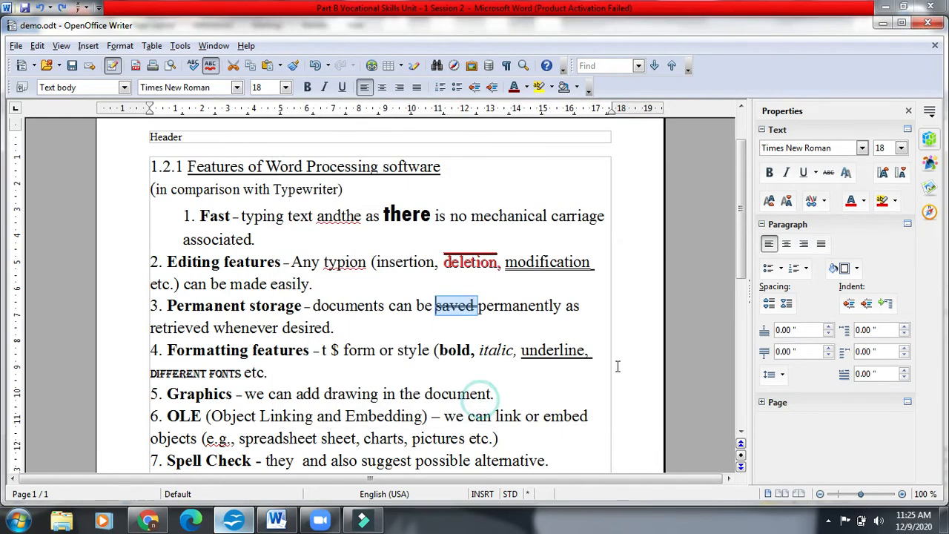
{"action": "left_click", "coordinate": [450, 318]}
- Switch to the Word notes, highlight "superscript" and "subscript" in the formatting question, and return to OpenOffice Writer
{"action": "key", "text": "alt+Tab"}
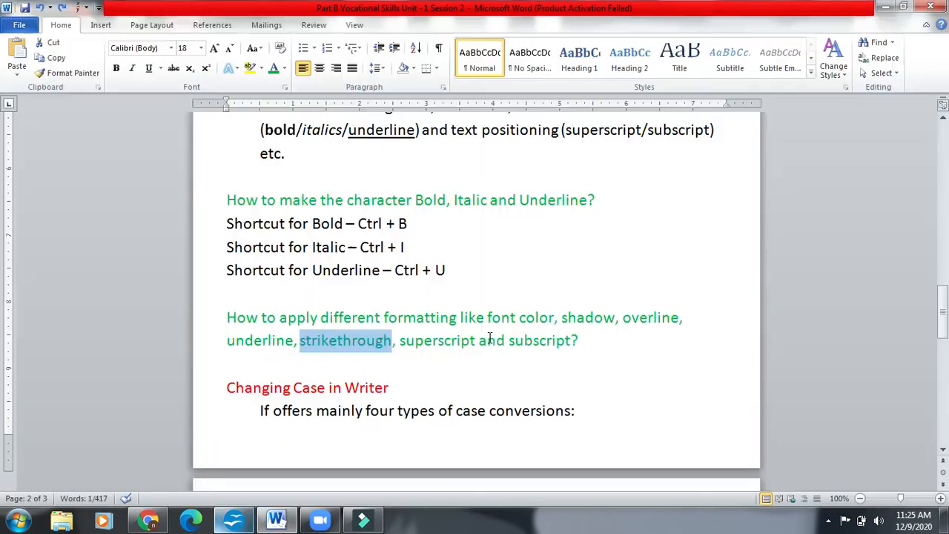
{"action": "left_click_drag", "start_coordinate": [404, 344], "coordinate": [573, 354]}
{"action": "key", "text": "alt+Tab"}
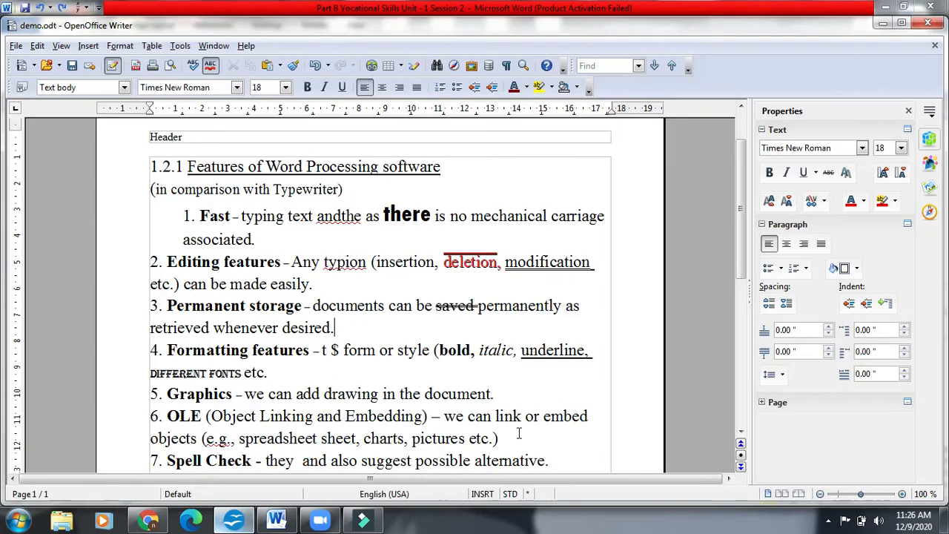
- Compare superscript and subscript for the word "typing" in the Fast item and apply Superscript as its character position
{"action": "left_click_drag", "start_coordinate": [283, 218], "coordinate": [241, 220]}
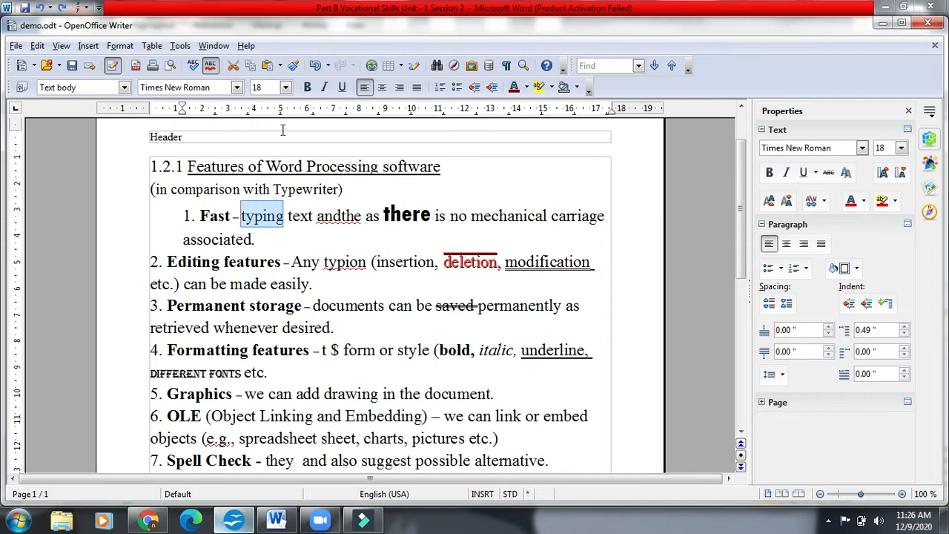
{"action": "left_click", "coordinate": [127, 47]}
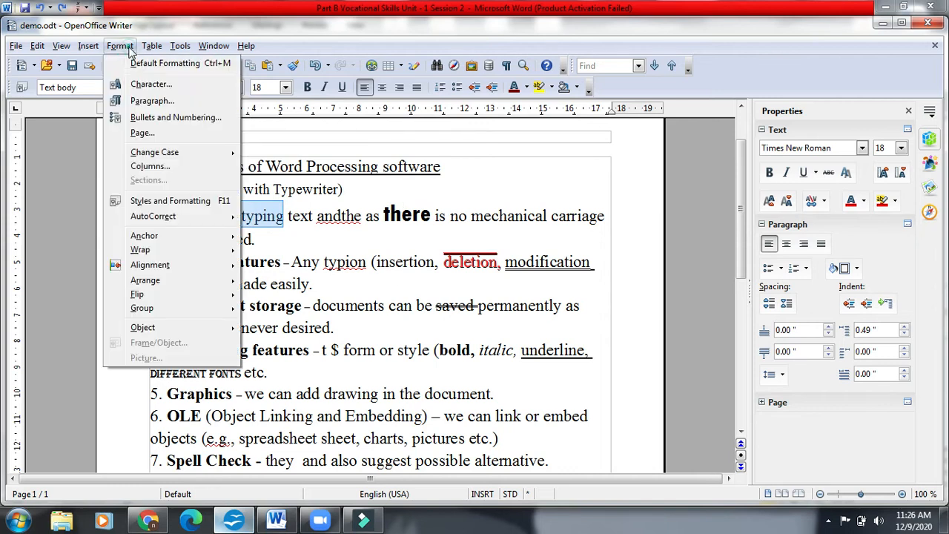
{"action": "left_click", "coordinate": [144, 84]}
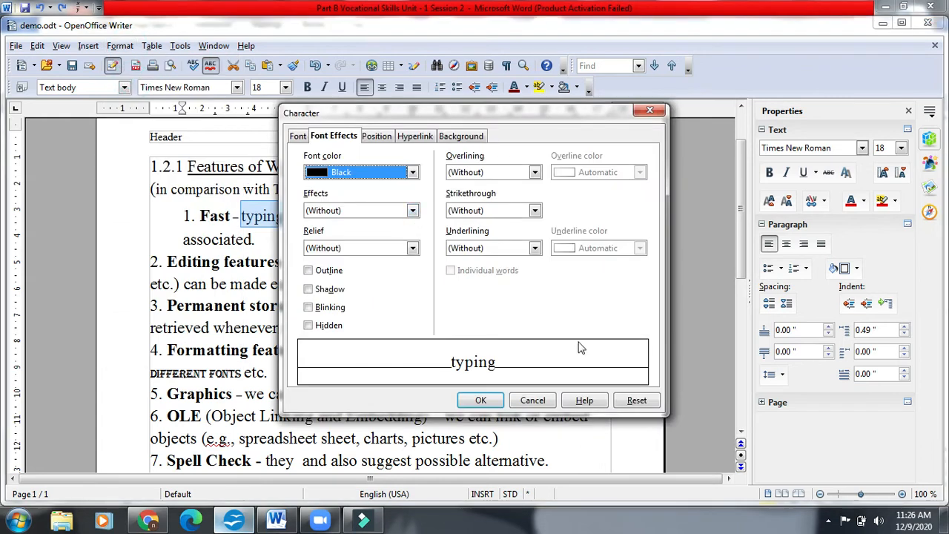
{"action": "left_click", "coordinate": [379, 143]}
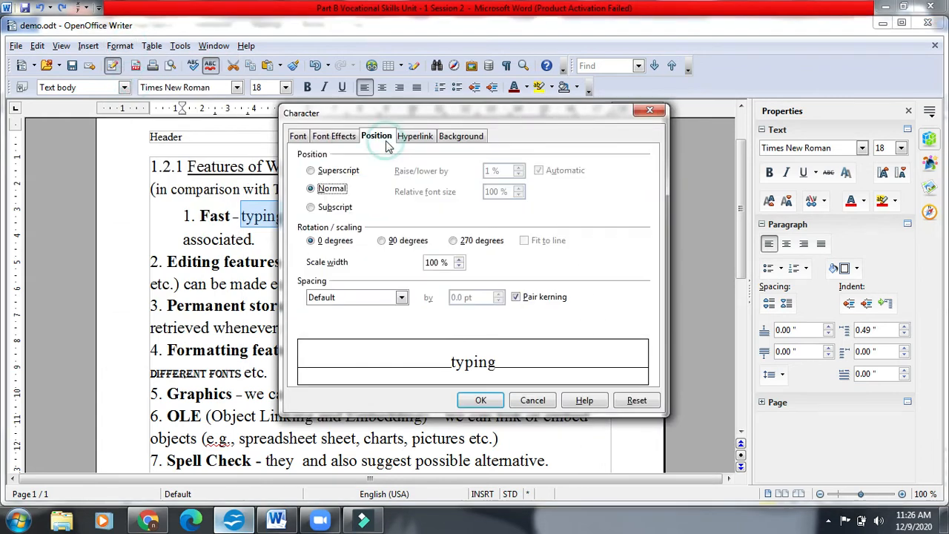
{"action": "left_click", "coordinate": [311, 171]}
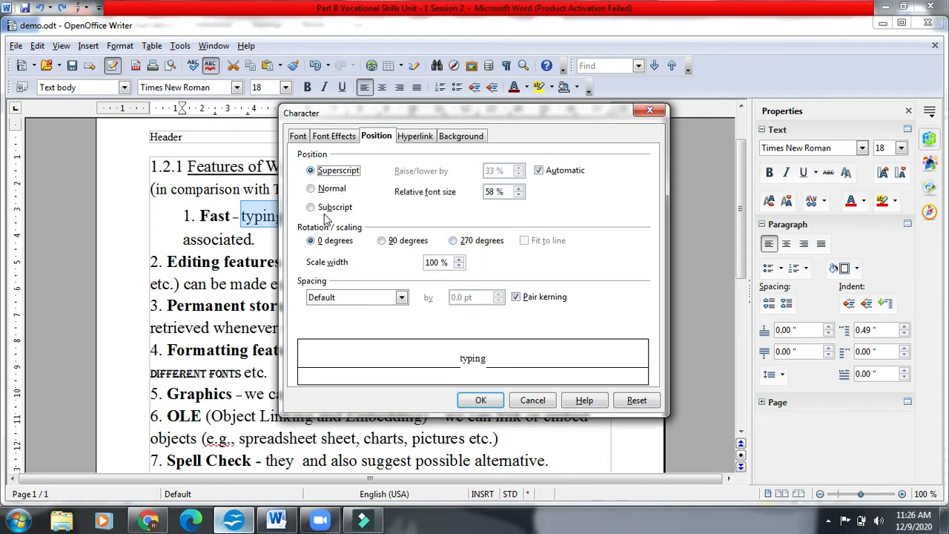
{"action": "left_click", "coordinate": [310, 208]}
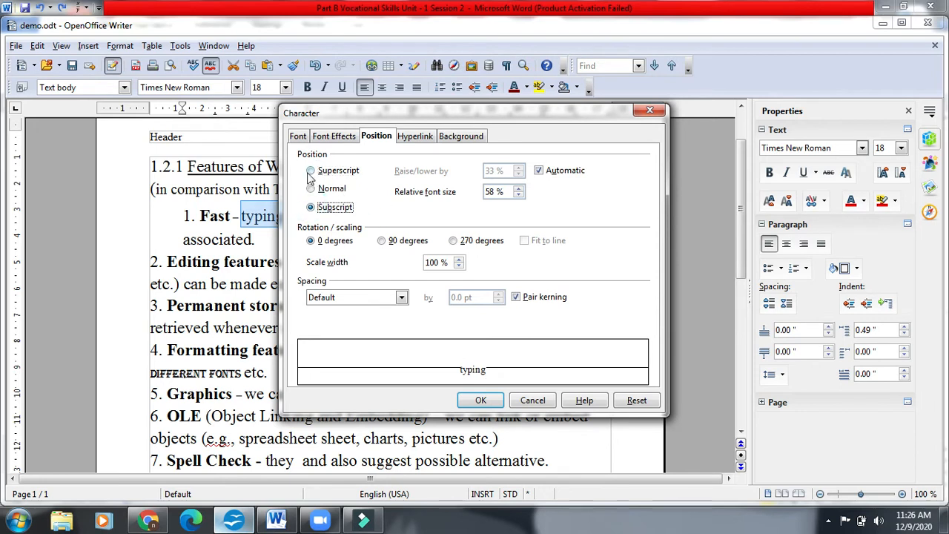
{"action": "left_click", "coordinate": [311, 171]}
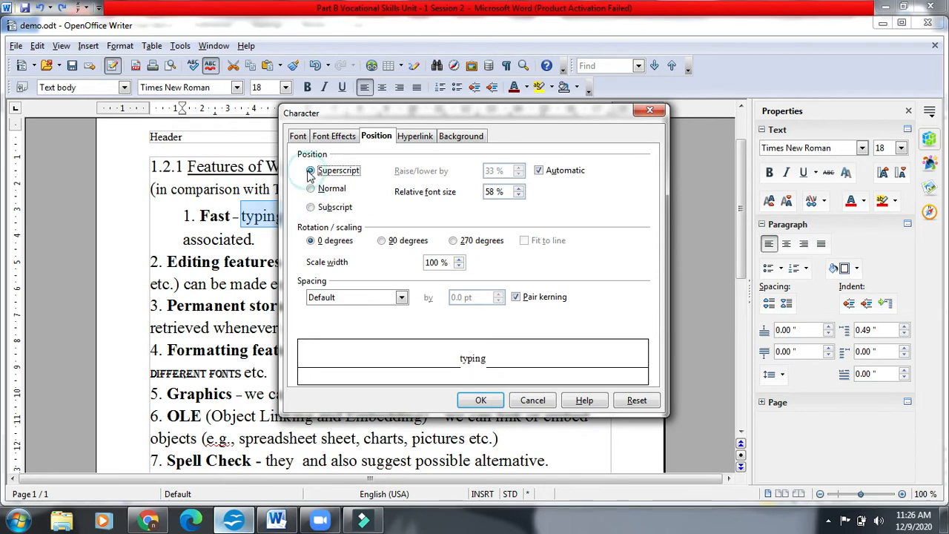
{"action": "left_click", "coordinate": [310, 208]}
{"action": "left_click", "coordinate": [311, 171]}
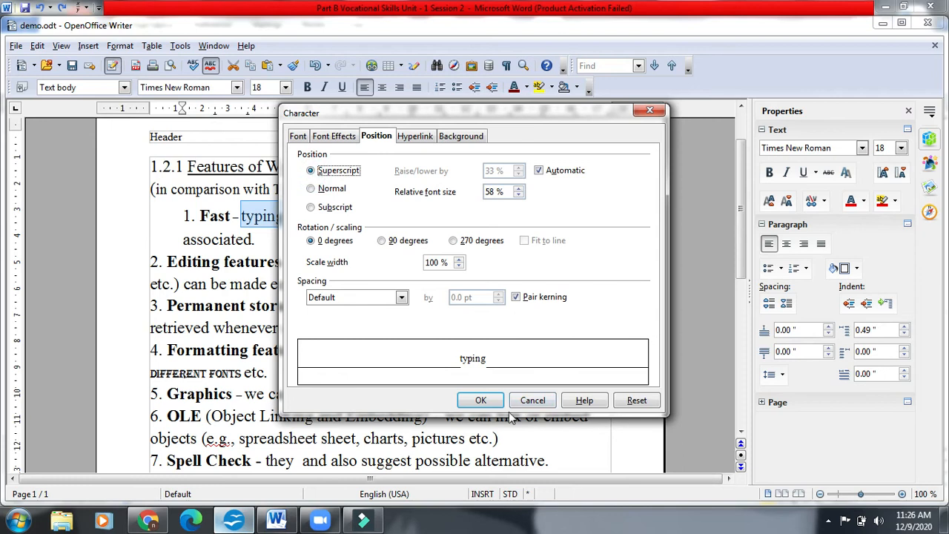
{"action": "left_click", "coordinate": [480, 399]}
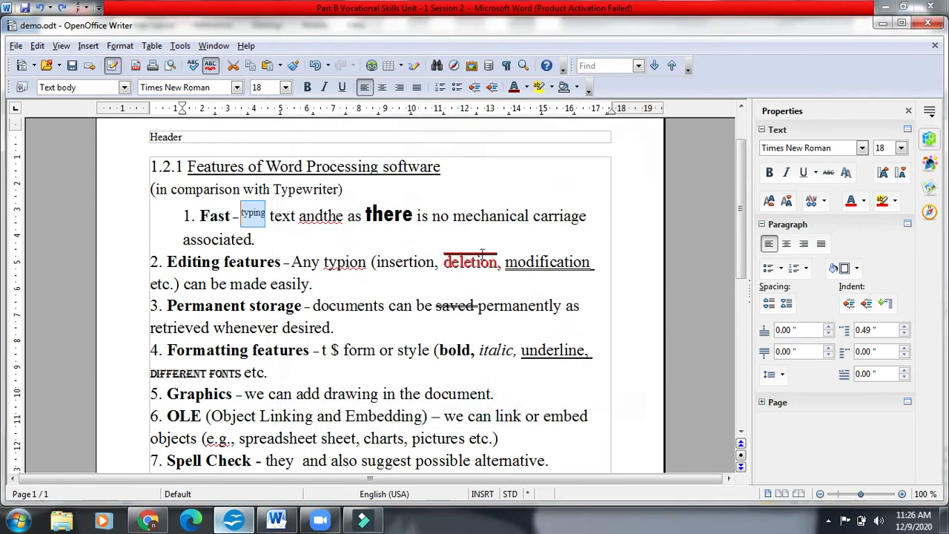
{"action": "left_click", "coordinate": [272, 217]}
- Format the word "associated." at the end of the Fast item as Subscript through its character position
{"action": "left_click_drag", "start_coordinate": [258, 241], "coordinate": [183, 240]}
{"action": "left_click", "coordinate": [130, 46]}
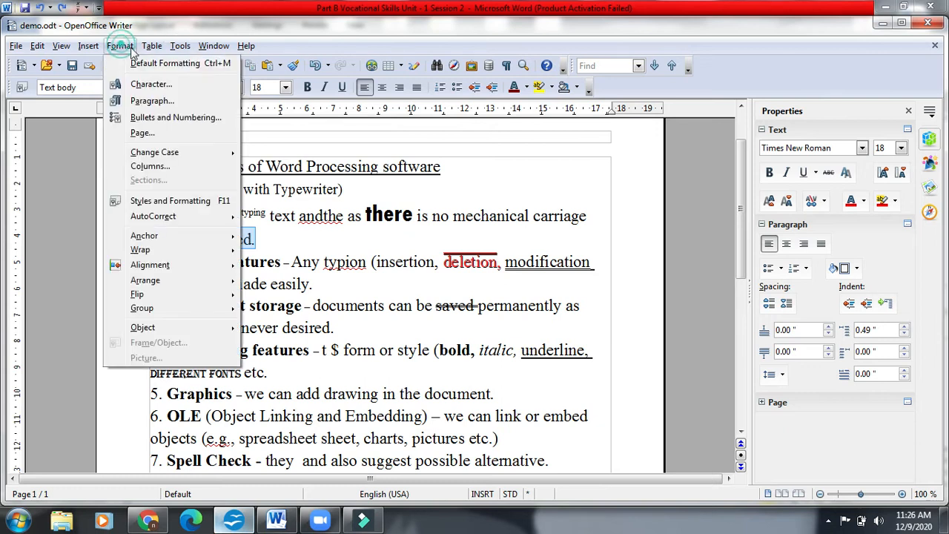
{"action": "left_click", "coordinate": [147, 78]}
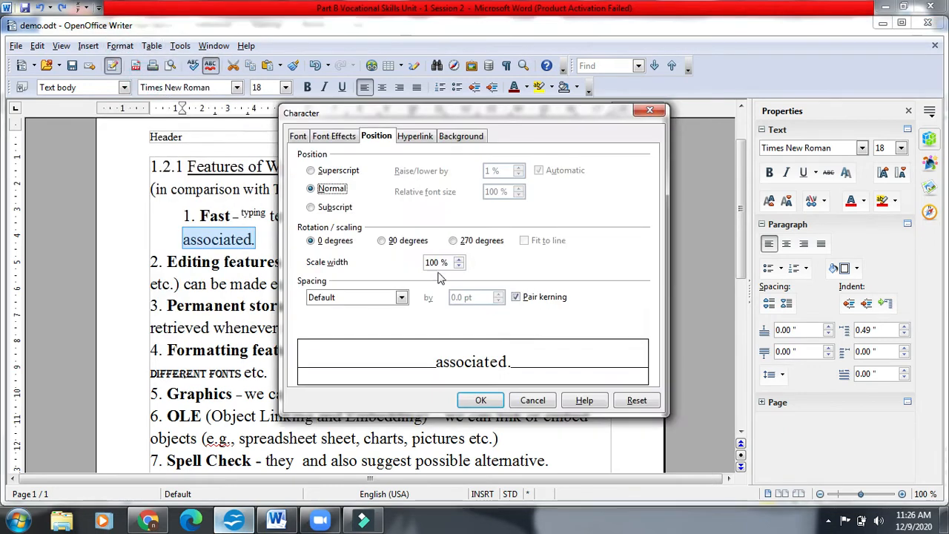
{"action": "left_click", "coordinate": [311, 207]}
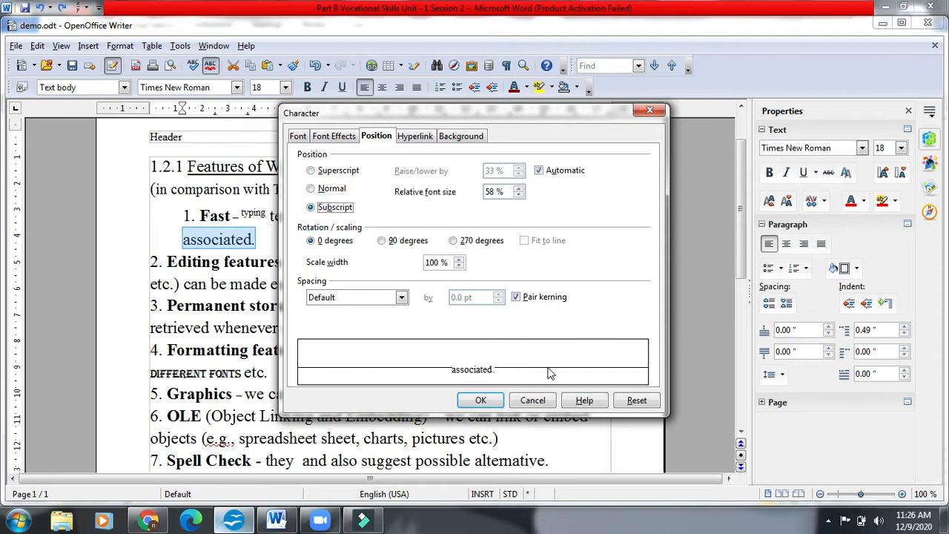
{"action": "left_click", "coordinate": [480, 400]}
{"action": "left_click", "coordinate": [280, 237]}
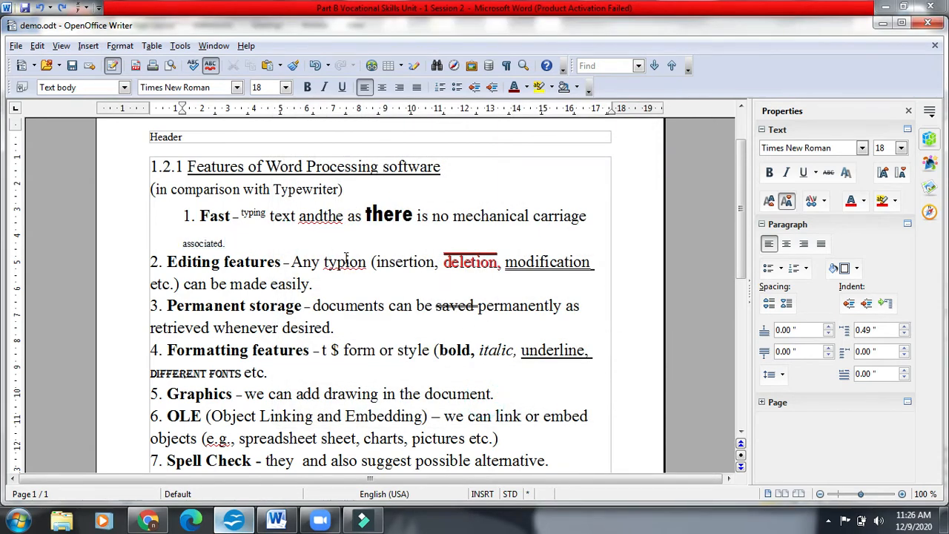
- Switch to the Word notes, highlight "like font color" in the formatting question, and return to OpenOffice Writer
{"action": "key", "text": "alt+Tab"}
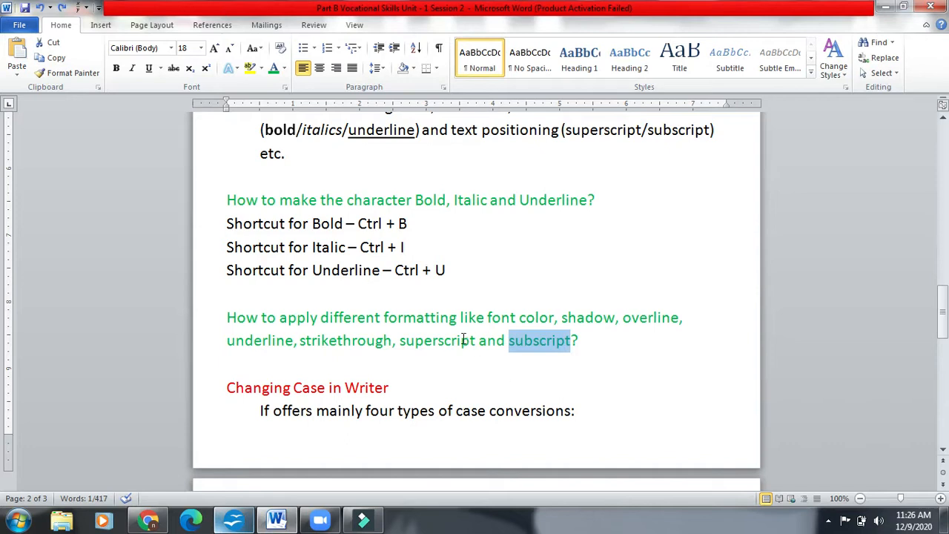
{"action": "left_click_drag", "start_coordinate": [484, 317], "coordinate": [552, 323]}
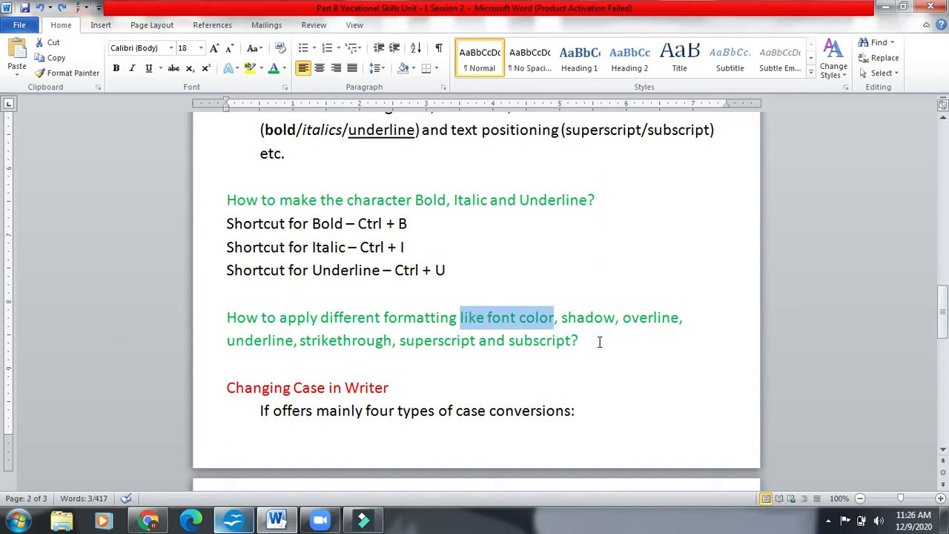
{"action": "key", "text": "alt+Tab"}
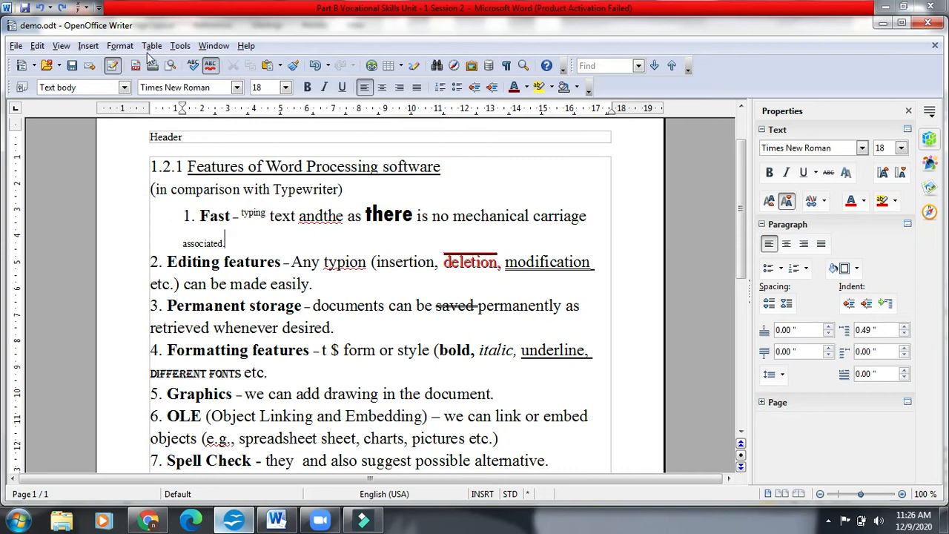
- Review the font effects and position options in the Character dialog, and close it without applying anything
{"action": "left_click", "coordinate": [120, 45]}
{"action": "left_click", "coordinate": [134, 86]}
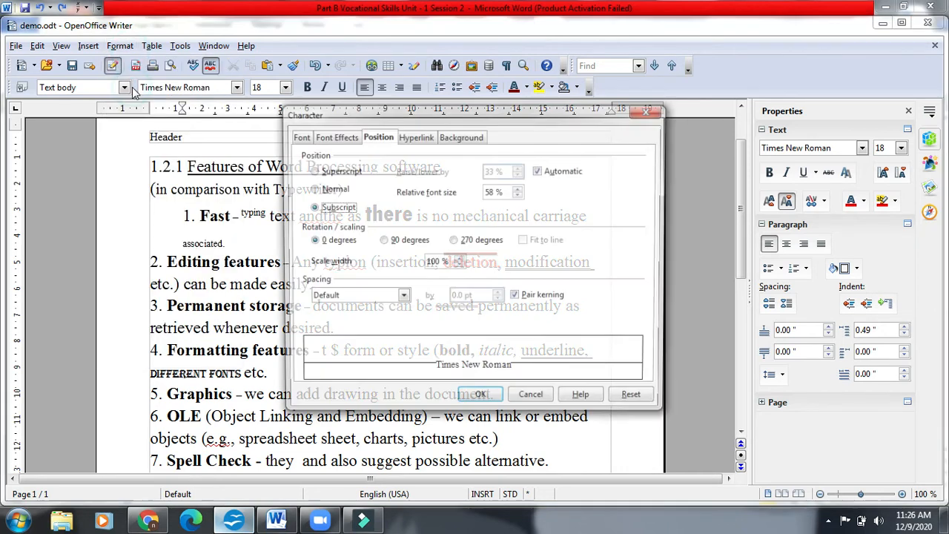
{"action": "left_click", "coordinate": [338, 138]}
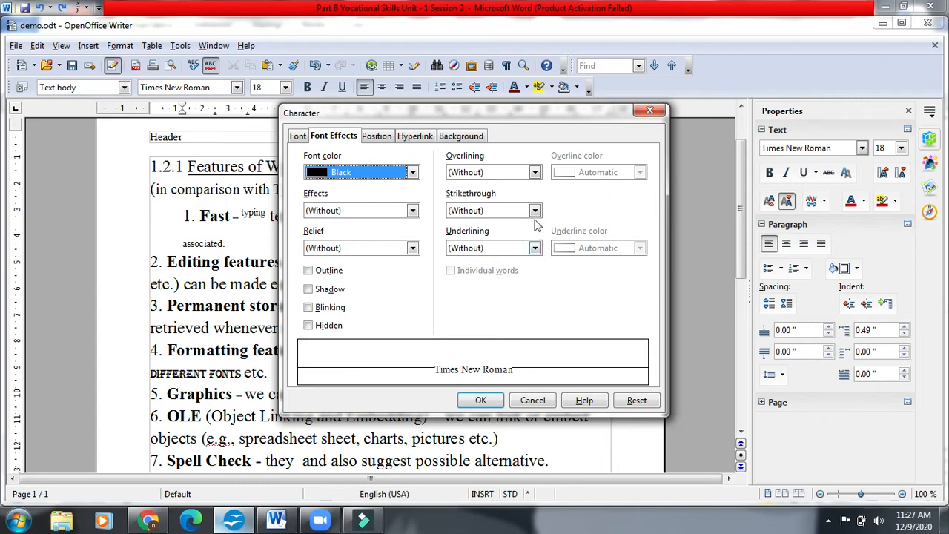
{"action": "left_click", "coordinate": [378, 137]}
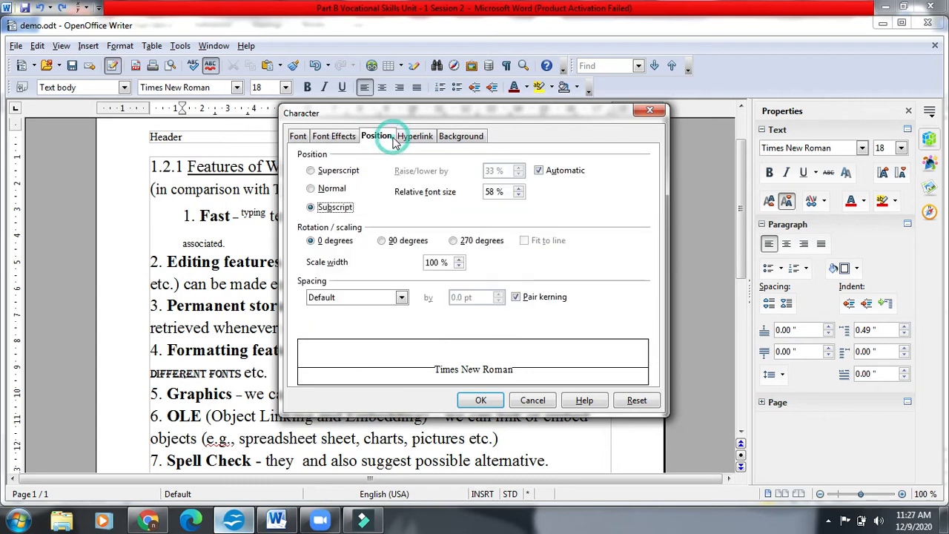
{"action": "left_click", "coordinate": [344, 208]}
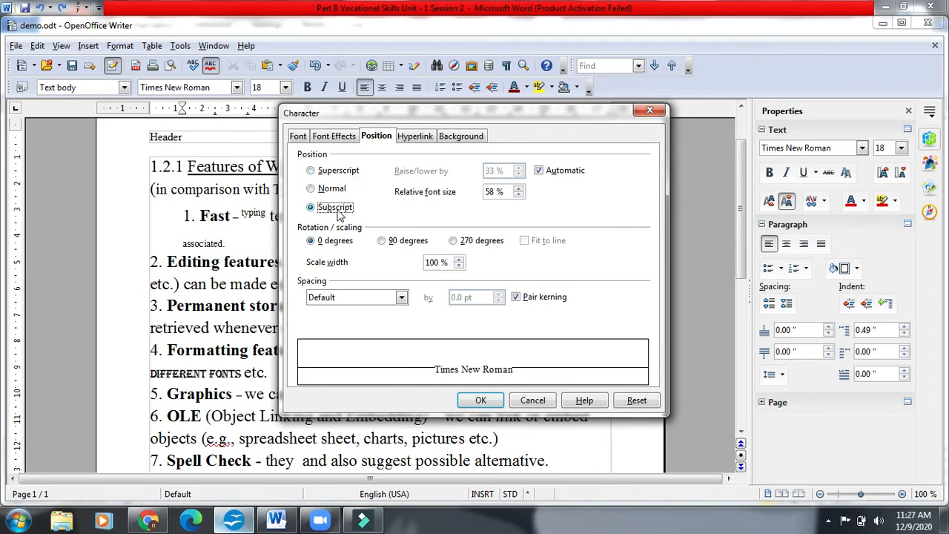
{"action": "left_click", "coordinate": [381, 140]}
{"action": "left_click", "coordinate": [342, 137]}
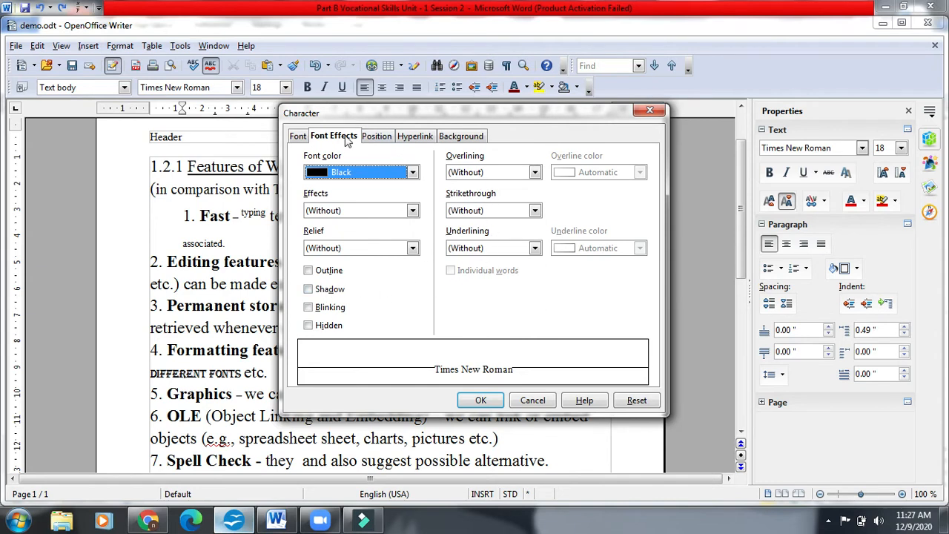
{"action": "left_click", "coordinate": [649, 110]}
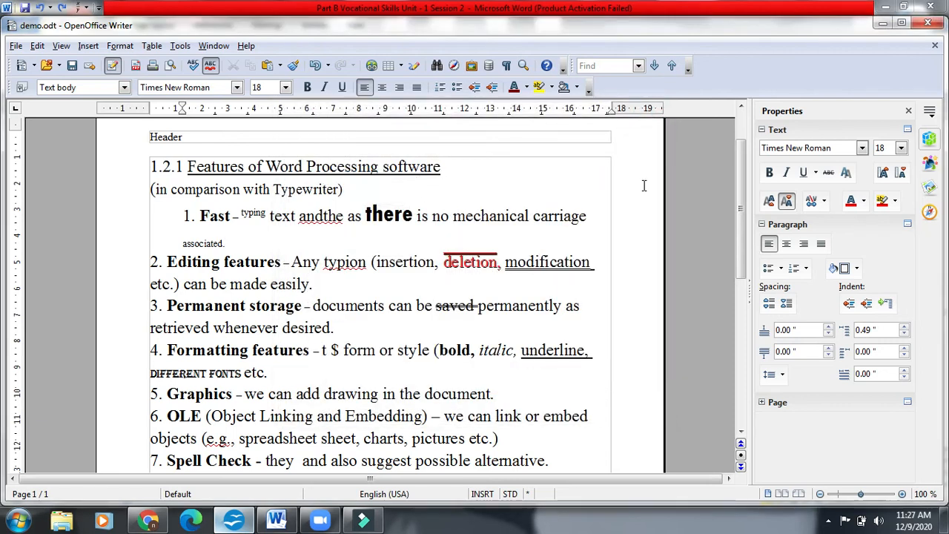
- Switch to the Word notes and highlight the "Changing Case in Writer" heading
{"action": "key", "text": "alt+Tab"}
{"action": "scroll", "coordinate": [635, 219], "scroll_direction": "down", "scroll_amount": 3}
{"action": "left_click_drag", "start_coordinate": [400, 288], "coordinate": [275, 287]}
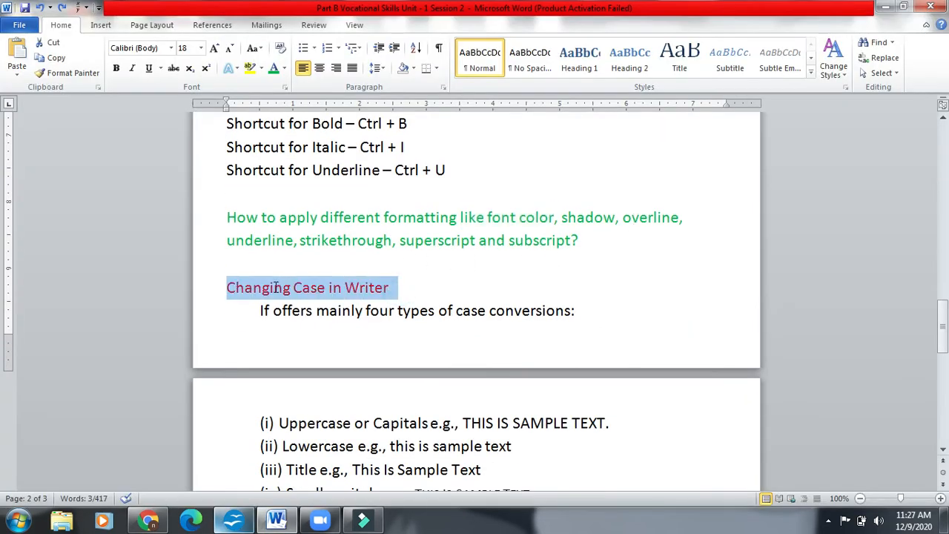
{"action": "left_click", "coordinate": [409, 288]}
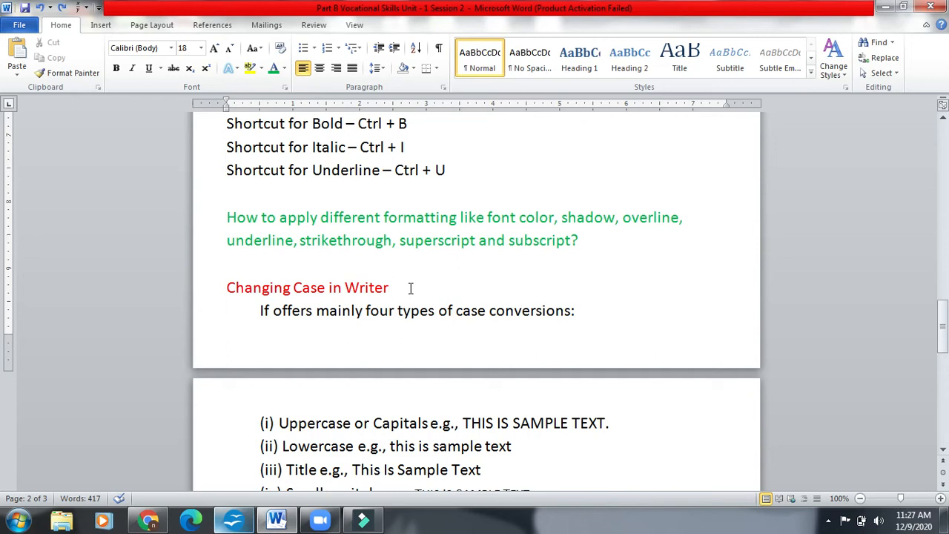
- Highlight "four types of case conversions:" and the uppercase example "THIS IS SAMPLE TEXT." in the notes
{"action": "scroll", "coordinate": [457, 282], "scroll_direction": "down", "scroll_amount": 1}
{"action": "left_click_drag", "start_coordinate": [367, 247], "coordinate": [623, 254]}
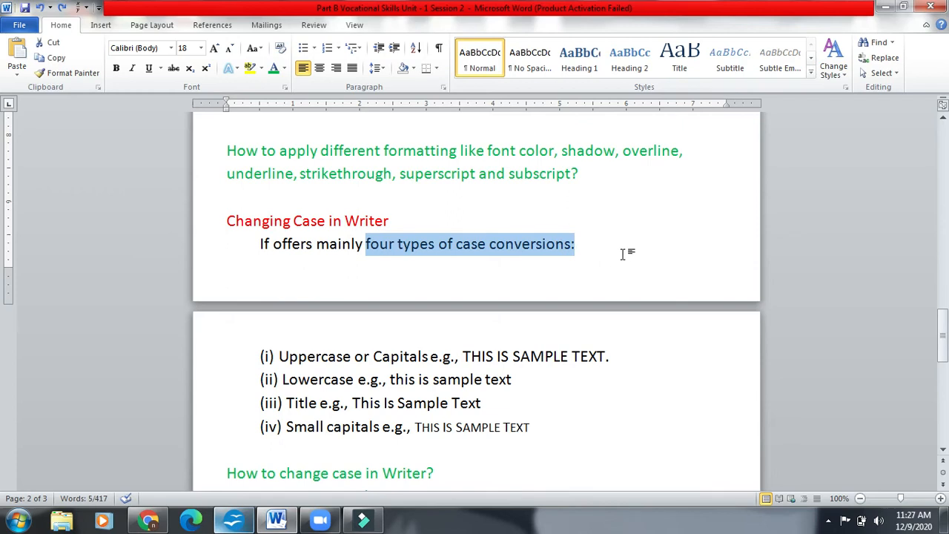
{"action": "scroll", "coordinate": [626, 253], "scroll_direction": "down", "scroll_amount": 1}
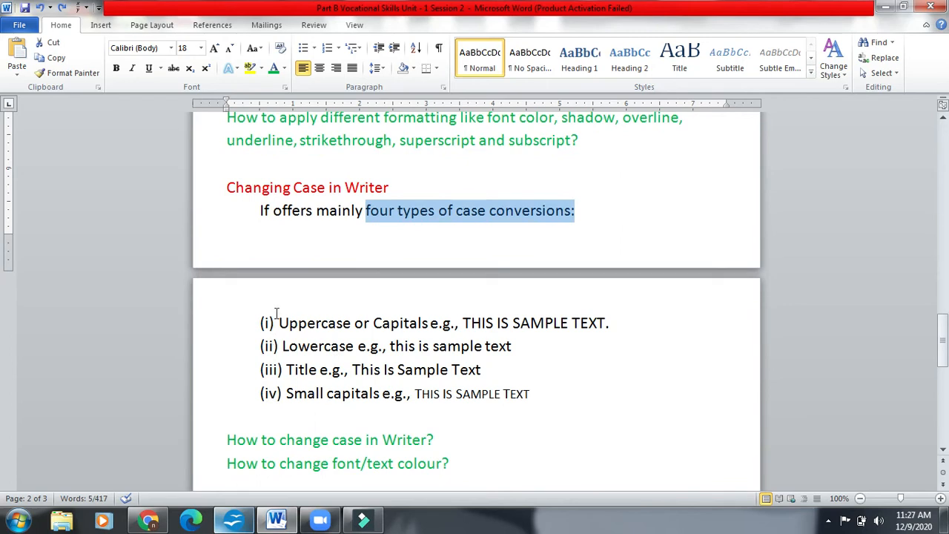
{"action": "left_click_drag", "start_coordinate": [280, 323], "coordinate": [618, 329]}
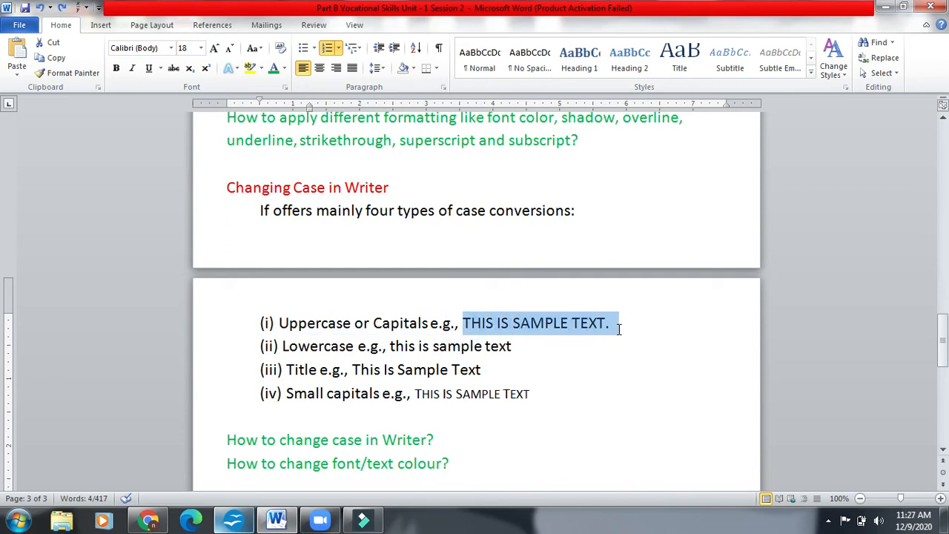
- Highlight the uppercase example "THIS IS SAMPLE TEXT." and the lowercase example "this is sample text" in the notes to compare them
{"action": "left_click", "coordinate": [629, 334]}
{"action": "left_click", "coordinate": [615, 327]}
{"action": "left_click_drag", "start_coordinate": [611, 326], "coordinate": [464, 326]}
{"action": "left_click_drag", "start_coordinate": [391, 346], "coordinate": [521, 346]}
{"action": "left_click", "coordinate": [550, 359]}
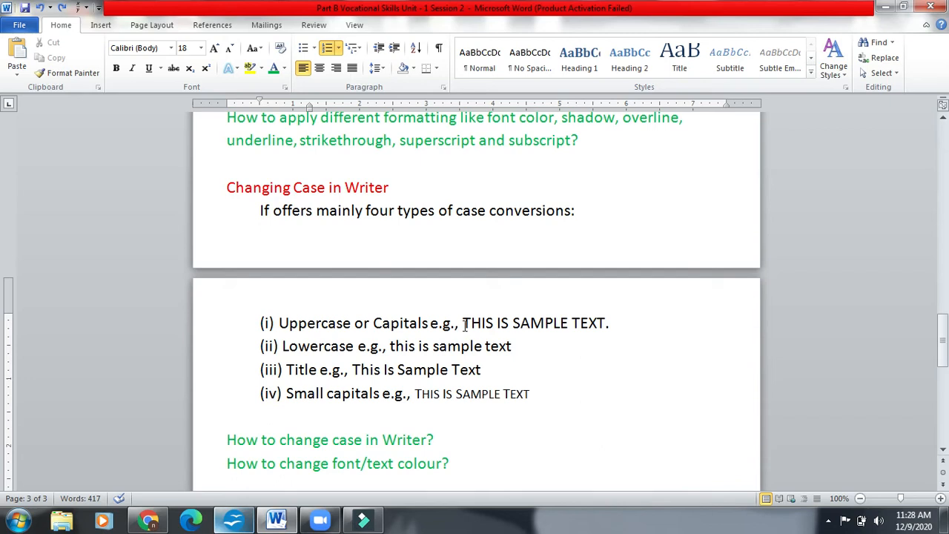
{"action": "left_click_drag", "start_coordinate": [464, 324], "coordinate": [625, 334]}
{"action": "left_click", "coordinate": [625, 326]}
{"action": "left_click", "coordinate": [579, 324]}
{"action": "left_click", "coordinate": [447, 398]}
- Highlight the question "How to change case in Writer?" in the Word notes, and return to OpenOffice Writer
{"action": "key", "text": "alt+Tab"}
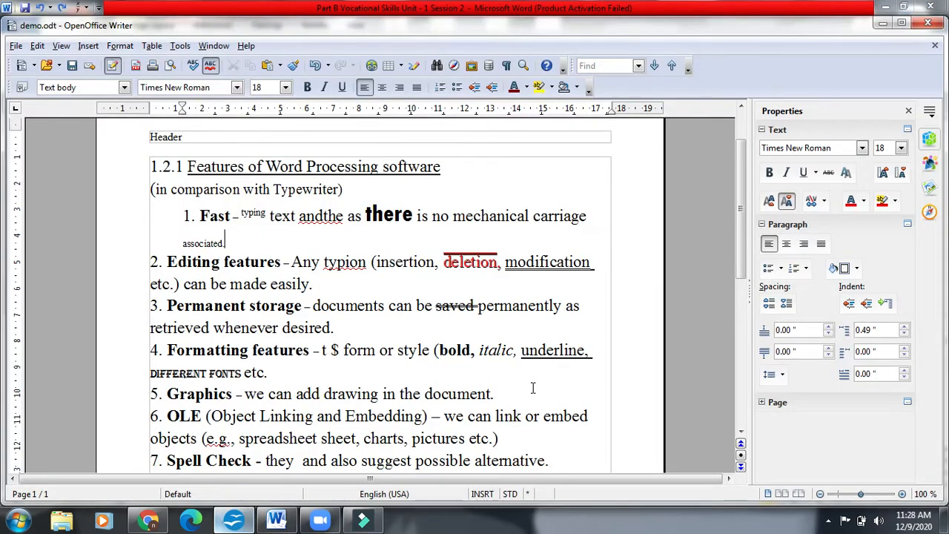
{"action": "key", "text": "alt+Tab"}
{"action": "left_click_drag", "start_coordinate": [224, 440], "coordinate": [435, 445]}
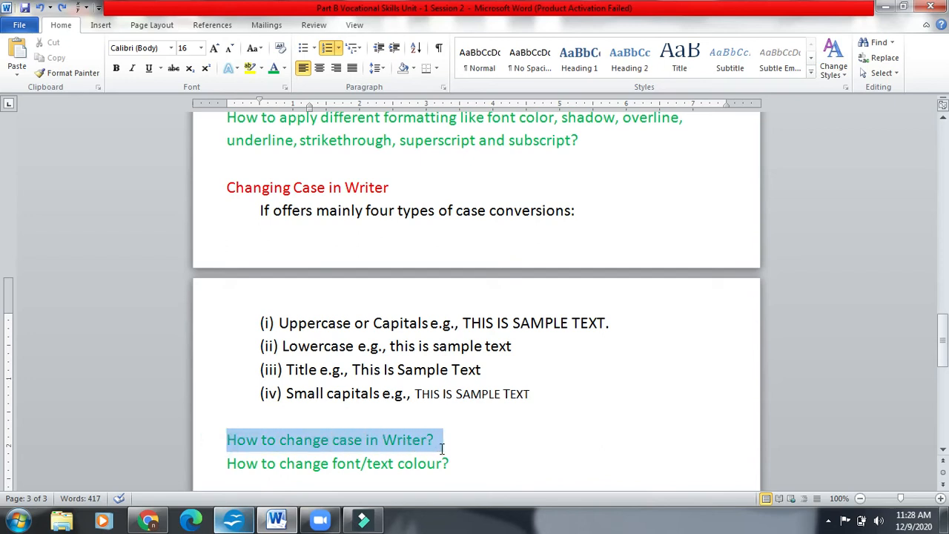
{"action": "left_click", "coordinate": [469, 448]}
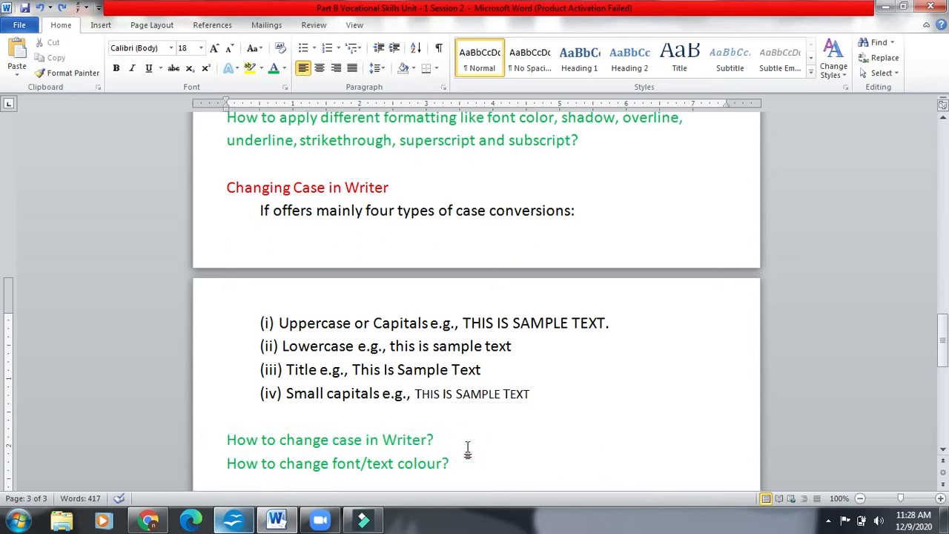
{"action": "key", "text": "alt+Tab"}
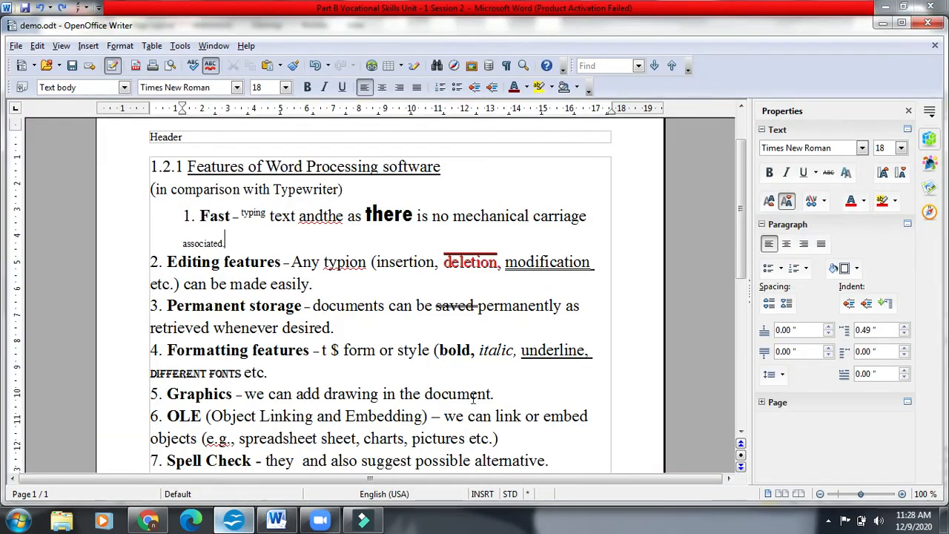
- Apply the Capitals font effect to the sentence "we can add drawing in the document." in the Graphics item
{"action": "scroll", "coordinate": [384, 232], "scroll_direction": "down", "scroll_amount": 3}
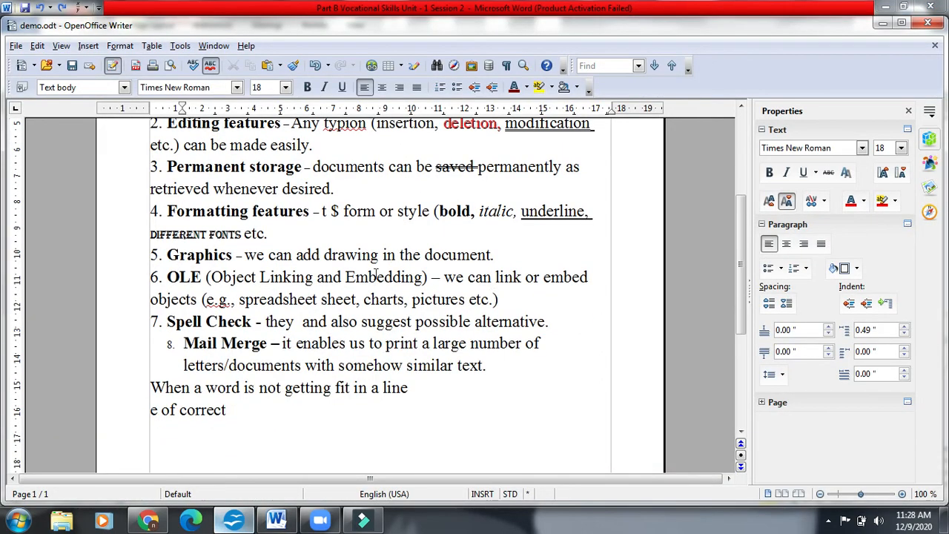
{"action": "left_click_drag", "start_coordinate": [245, 255], "coordinate": [505, 255]}
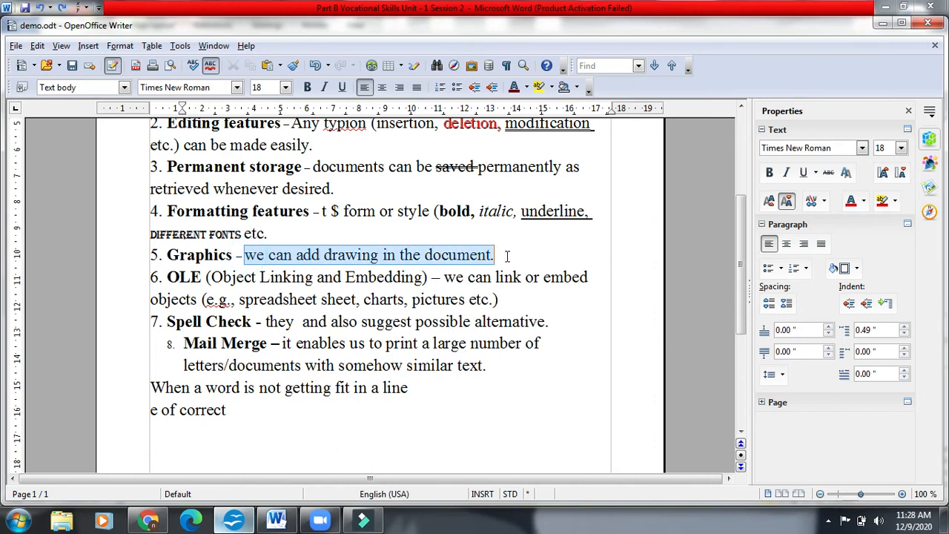
{"action": "left_click", "coordinate": [128, 47]}
{"action": "left_click", "coordinate": [134, 83]}
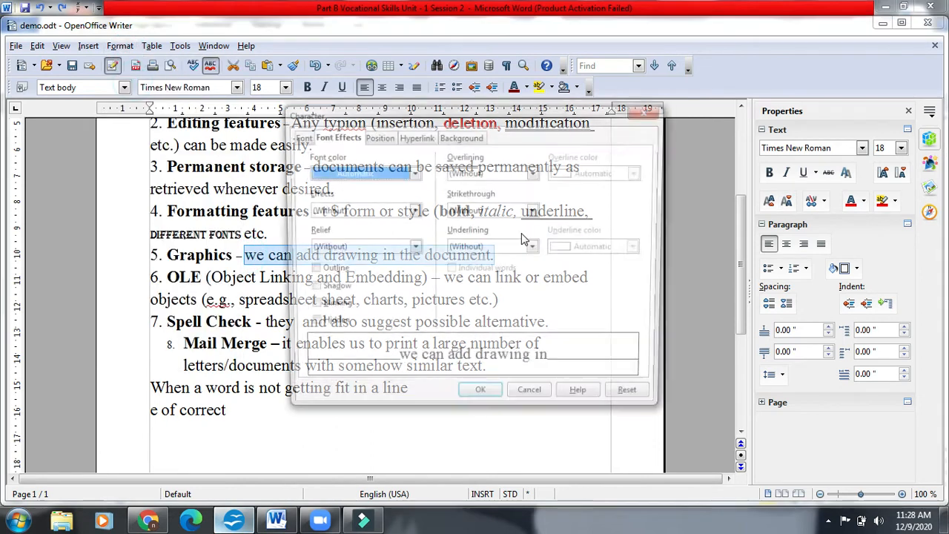
{"action": "left_click", "coordinate": [454, 142]}
{"action": "left_click", "coordinate": [299, 139]}
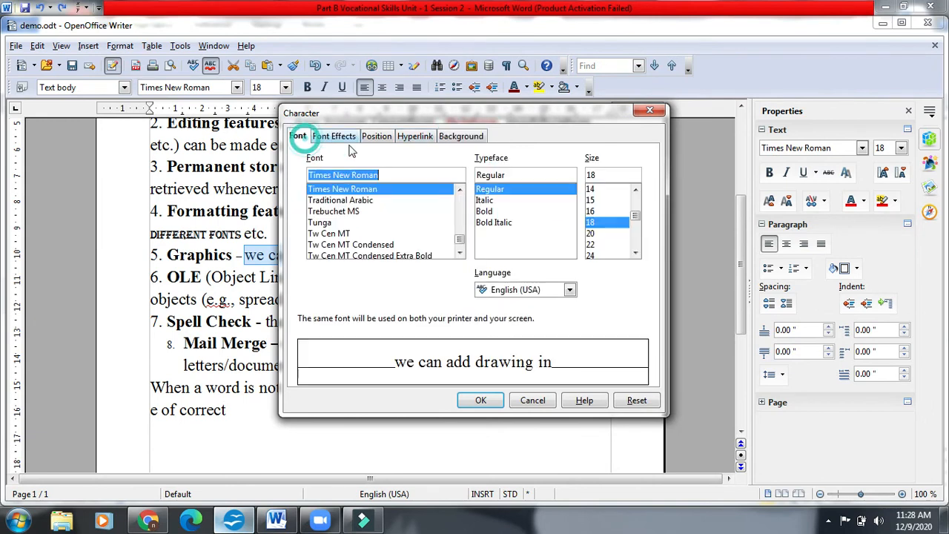
{"action": "left_click", "coordinate": [349, 140]}
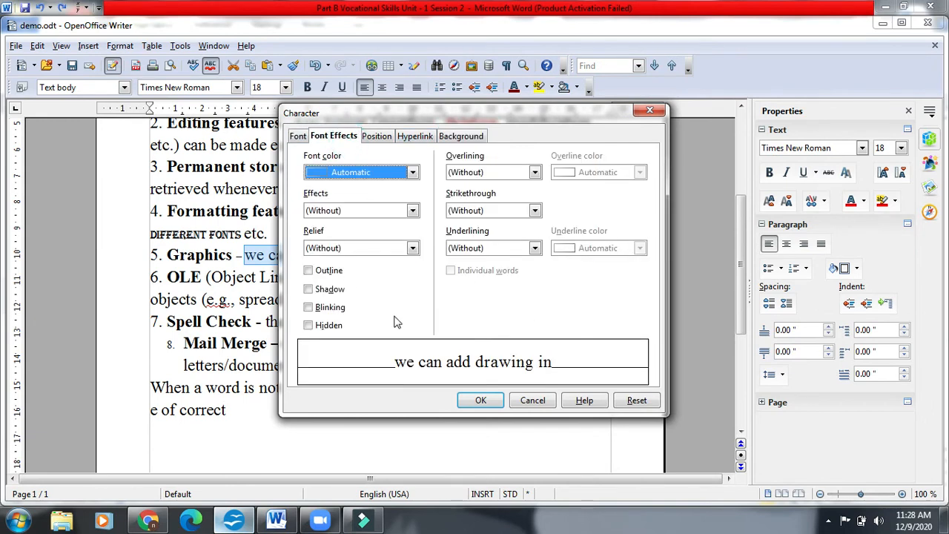
{"action": "left_click", "coordinate": [413, 212]}
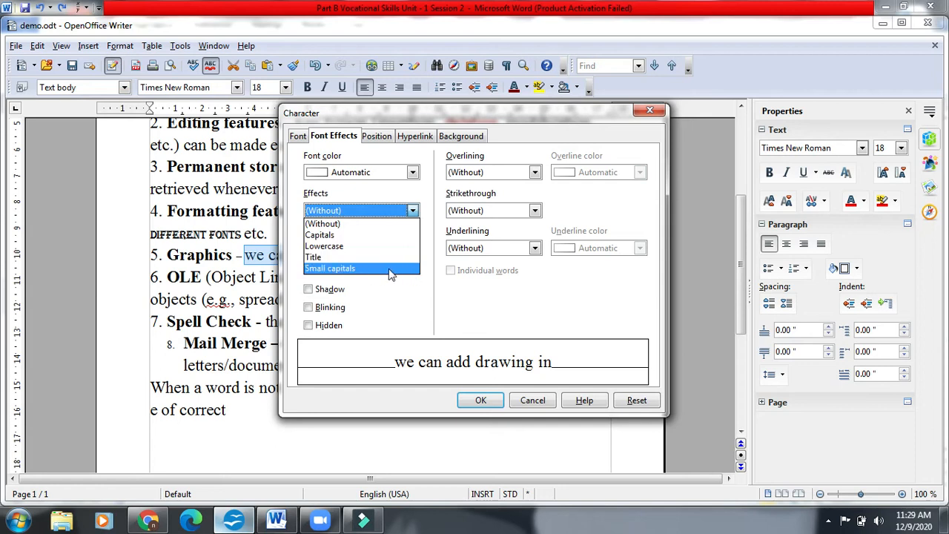
{"action": "left_click", "coordinate": [327, 234]}
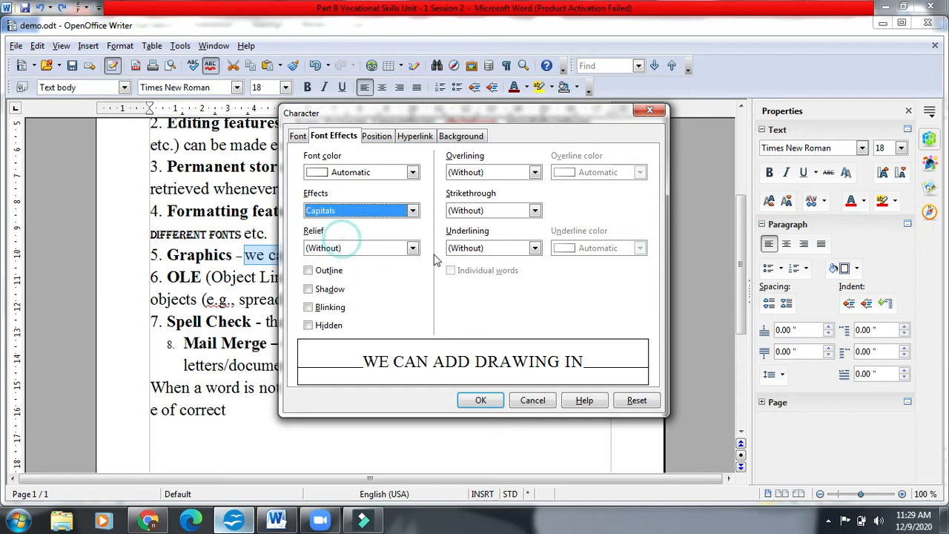
{"action": "left_click", "coordinate": [481, 401]}
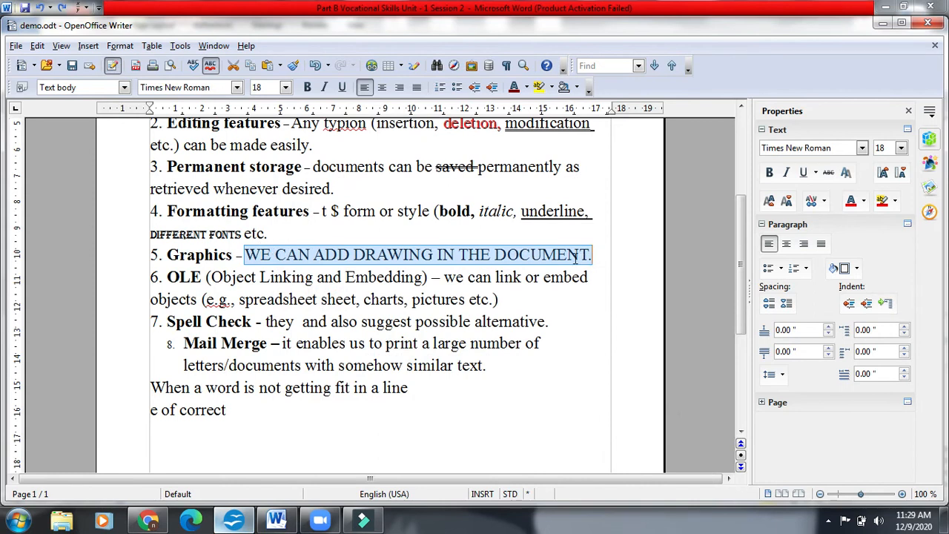
- Change the font effect of the selected Graphics sentence to Lowercase
{"action": "left_click", "coordinate": [119, 45]}
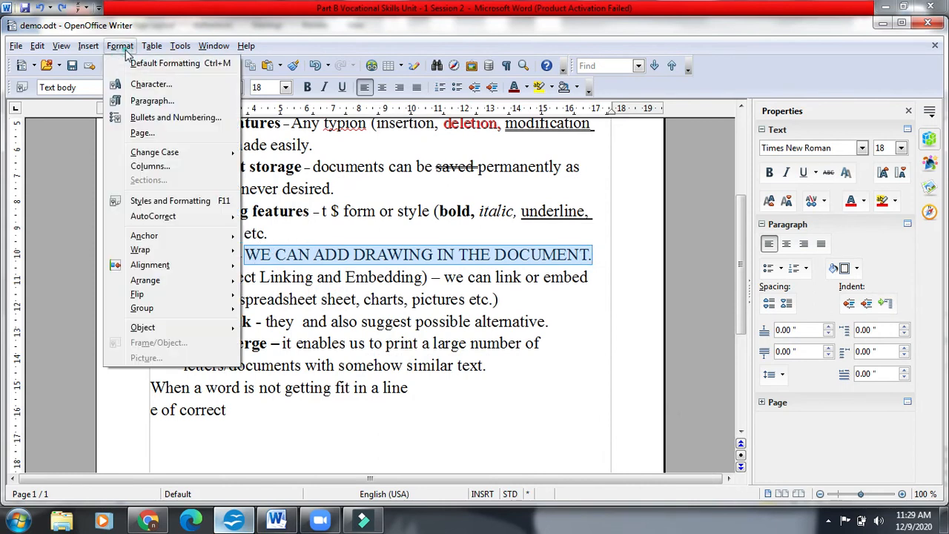
{"action": "left_click", "coordinate": [149, 86]}
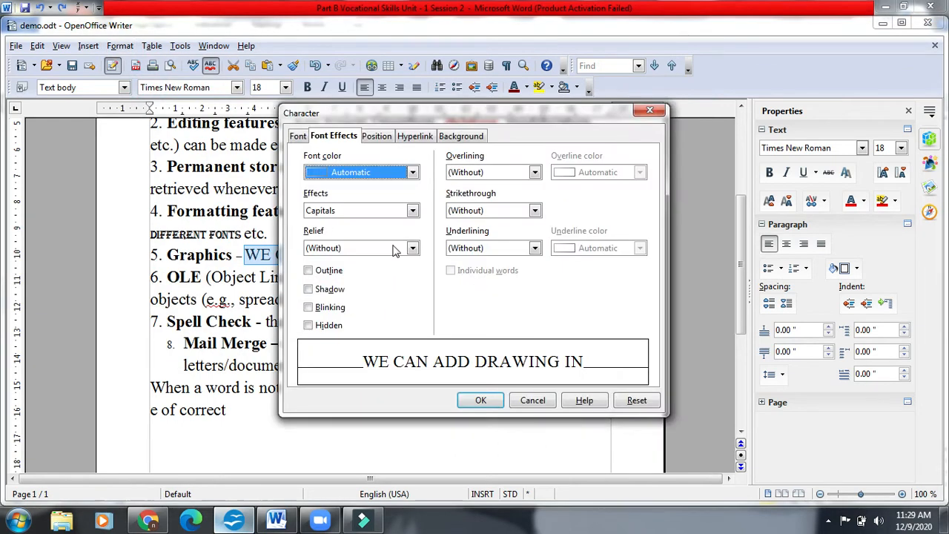
{"action": "left_click", "coordinate": [412, 210]}
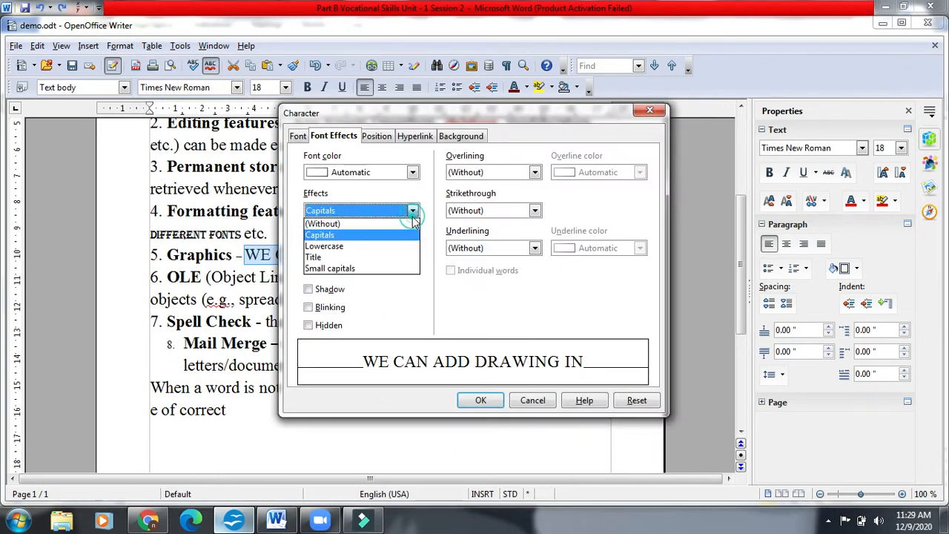
{"action": "left_click", "coordinate": [355, 246]}
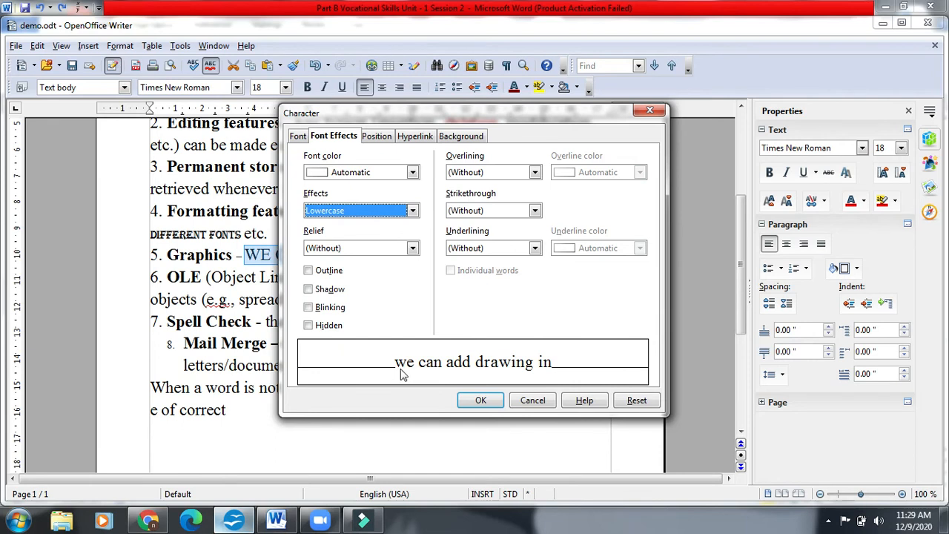
{"action": "left_click", "coordinate": [480, 399]}
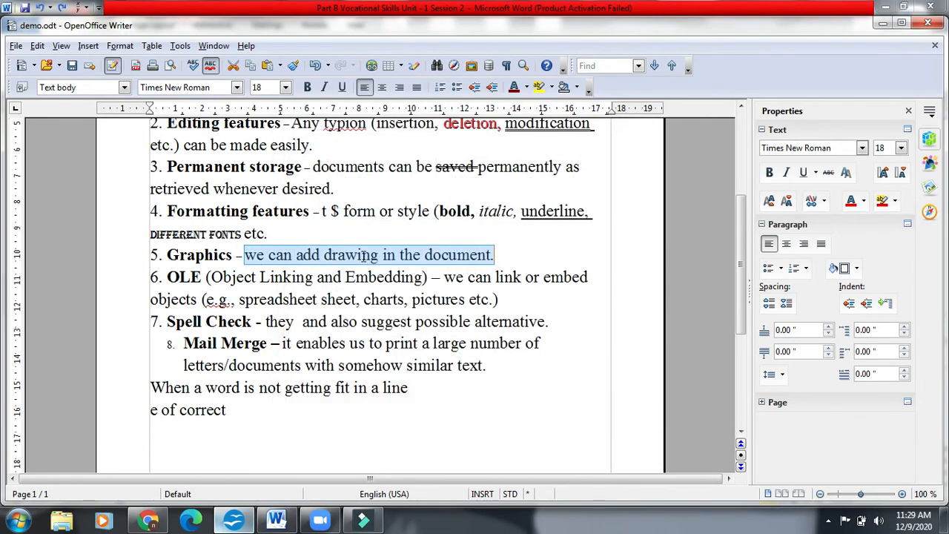
- Change the Graphics sentence's font effect to Title, and select the sentence again
{"action": "left_click", "coordinate": [126, 48]}
{"action": "left_click", "coordinate": [141, 84]}
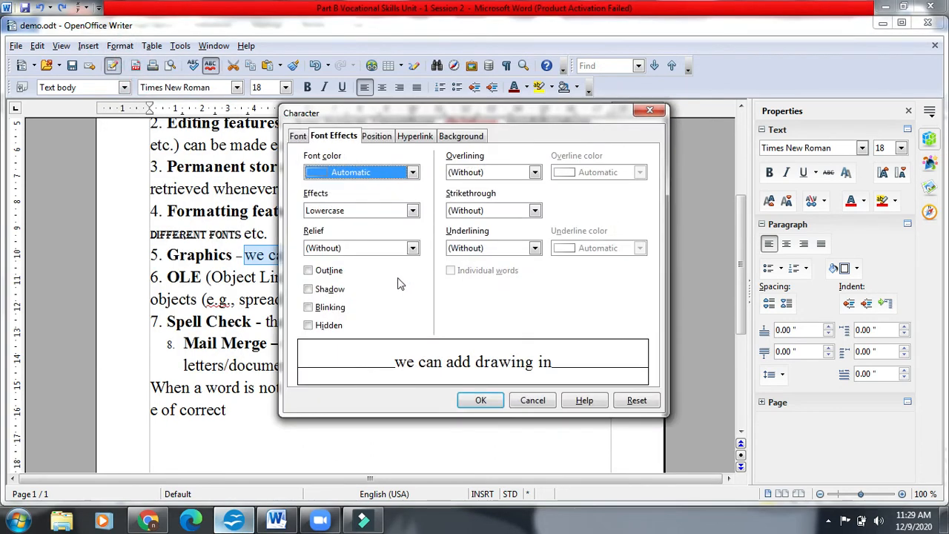
{"action": "left_click", "coordinate": [413, 210]}
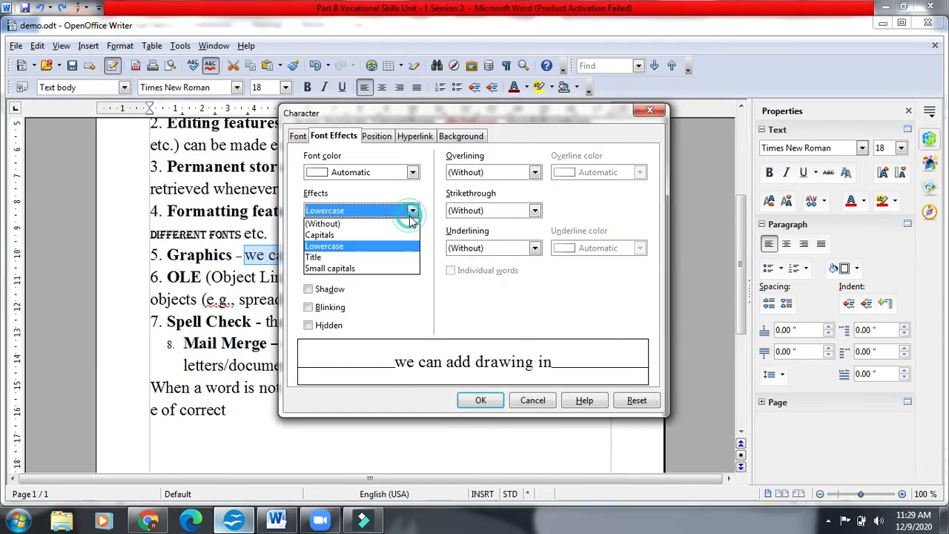
{"action": "left_click", "coordinate": [356, 257]}
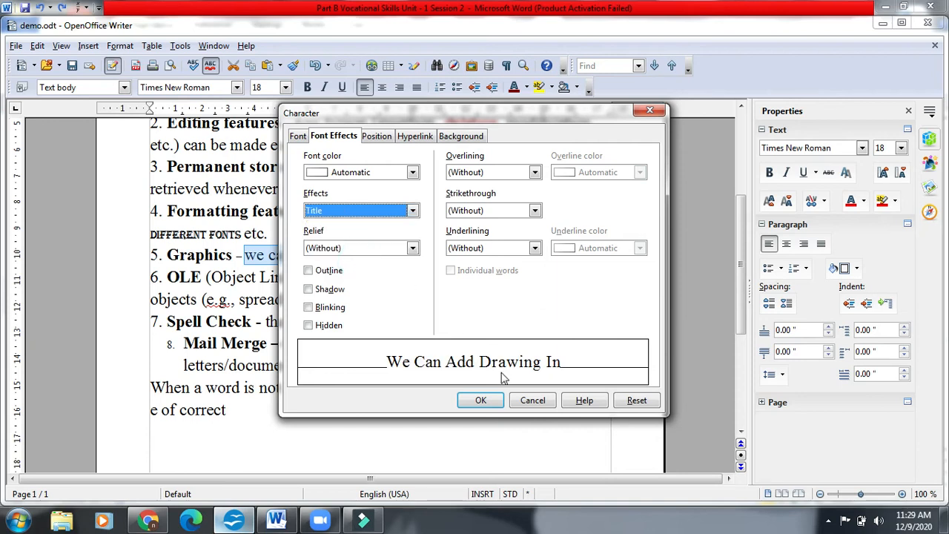
{"action": "left_click", "coordinate": [484, 402]}
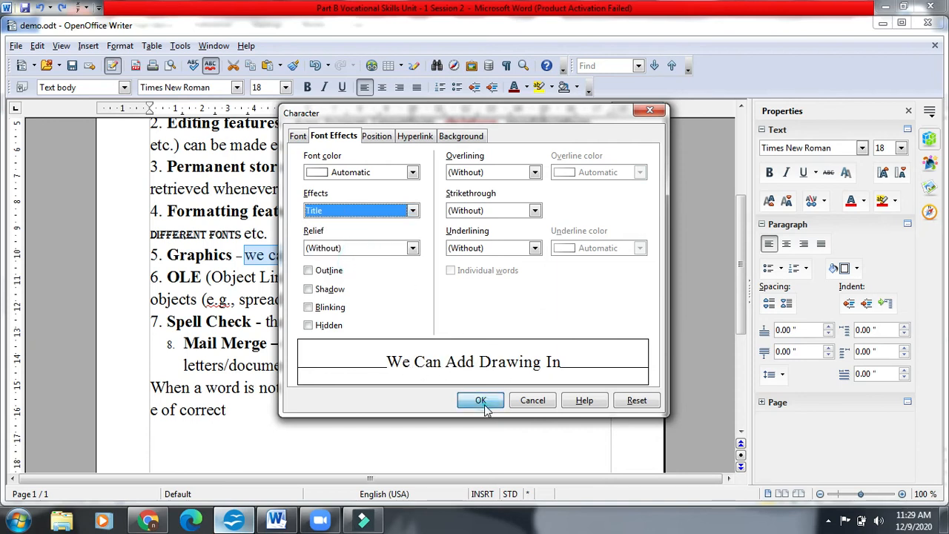
{"action": "left_click", "coordinate": [269, 255]}
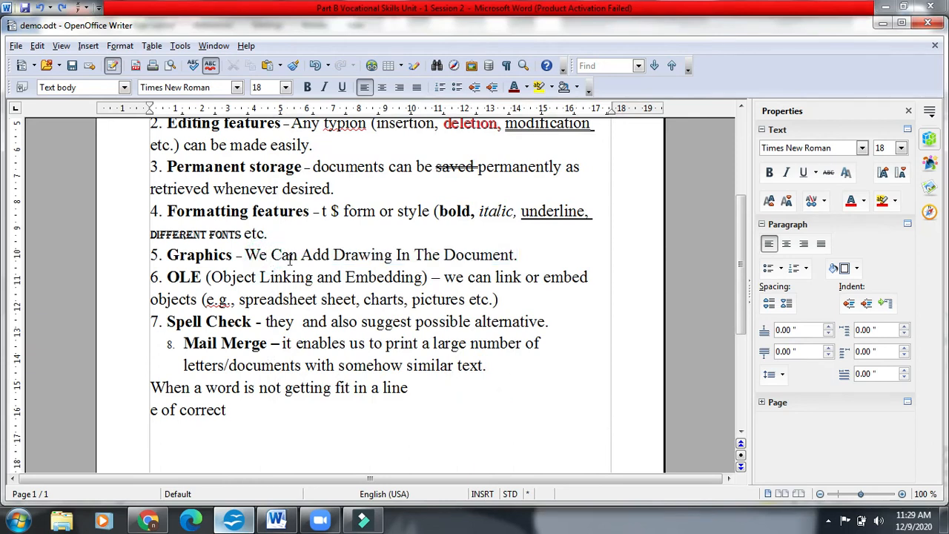
{"action": "mouse_move", "coordinate": [244, 255]}
{"action": "left_mouse_down"}
{"action": "mouse_move", "coordinate": [482, 275]}
{"action": "mouse_move", "coordinate": [515, 257]}
{"action": "mouse_move", "coordinate": [498, 255]}
{"action": "left_mouse_up"}
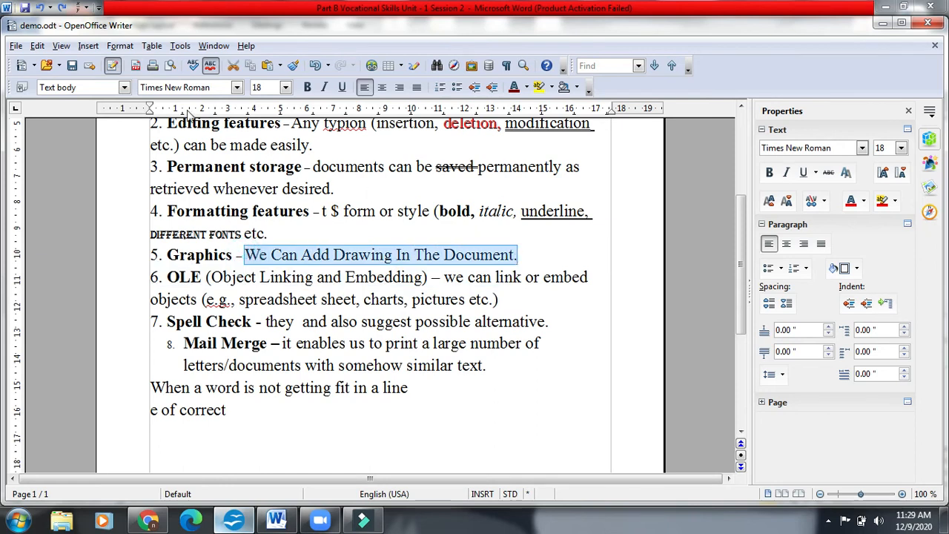
{"action": "left_click", "coordinate": [119, 45]}
{"action": "left_click", "coordinate": [152, 100]}
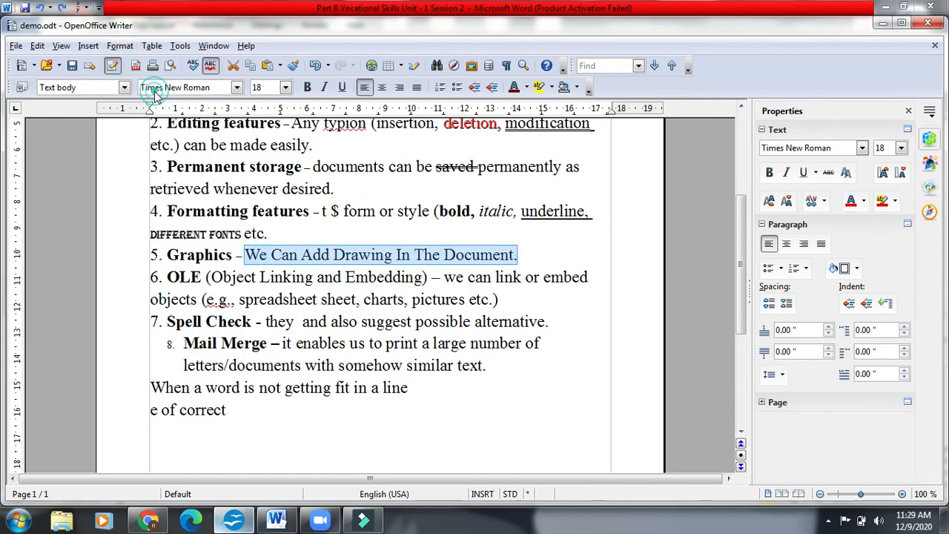
{"action": "left_click", "coordinate": [650, 98]}
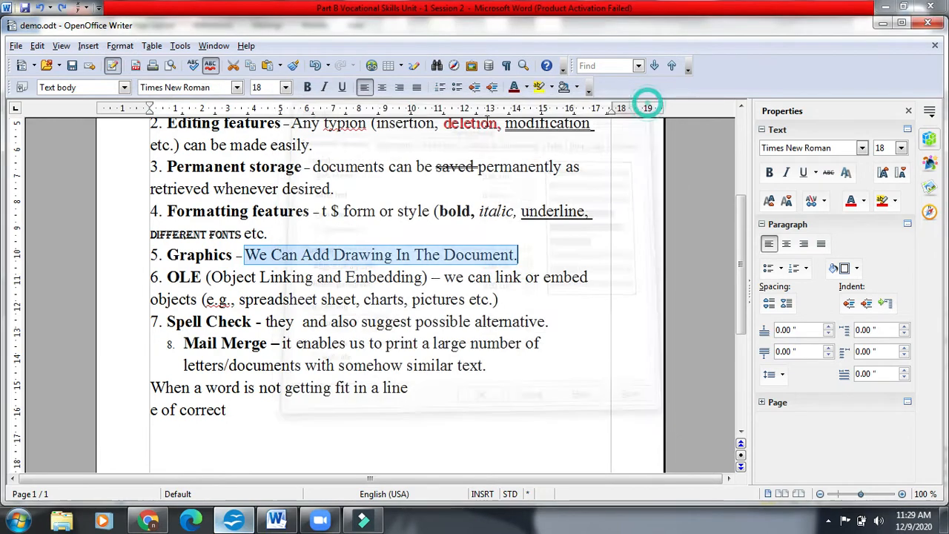
- Apply the Small capitals font effect to the Graphics sentence and deselect it
{"action": "left_click", "coordinate": [117, 45]}
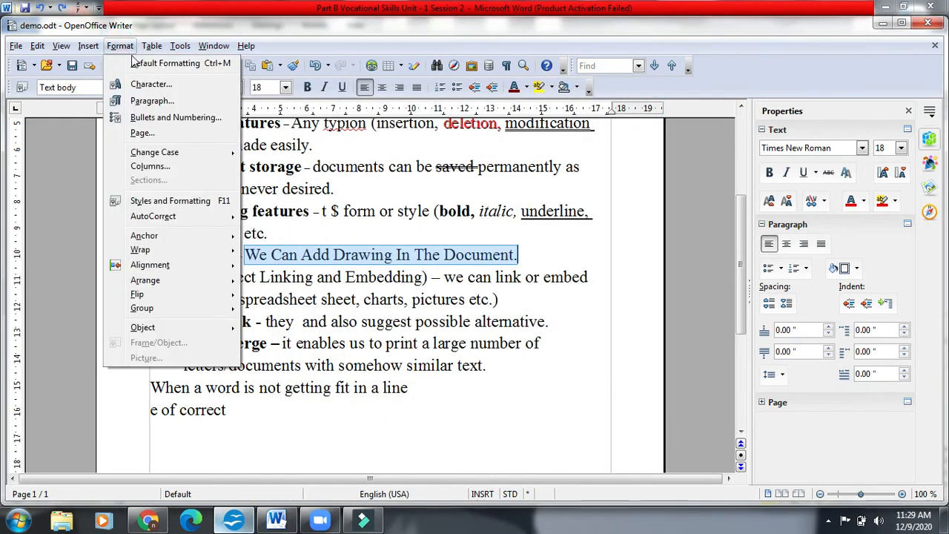
{"action": "left_click", "coordinate": [128, 53]}
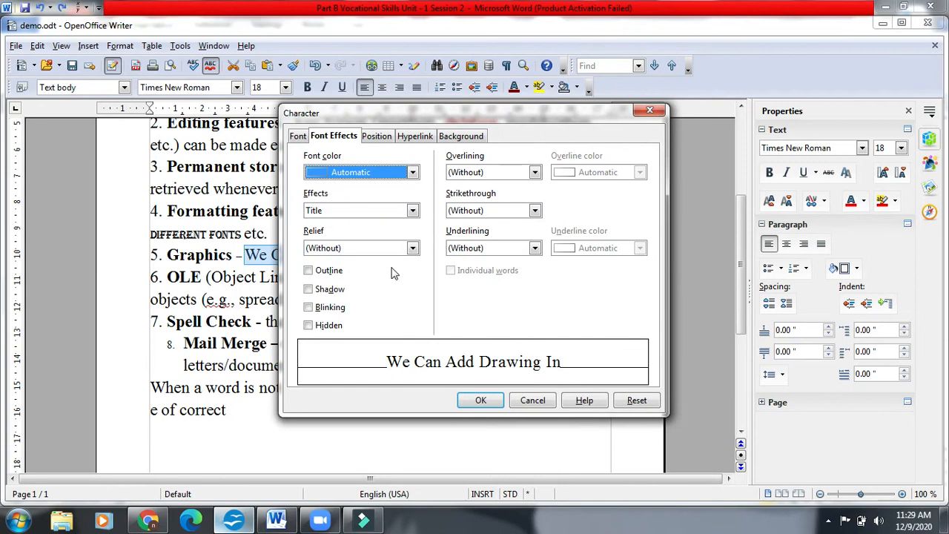
{"action": "left_click", "coordinate": [413, 211]}
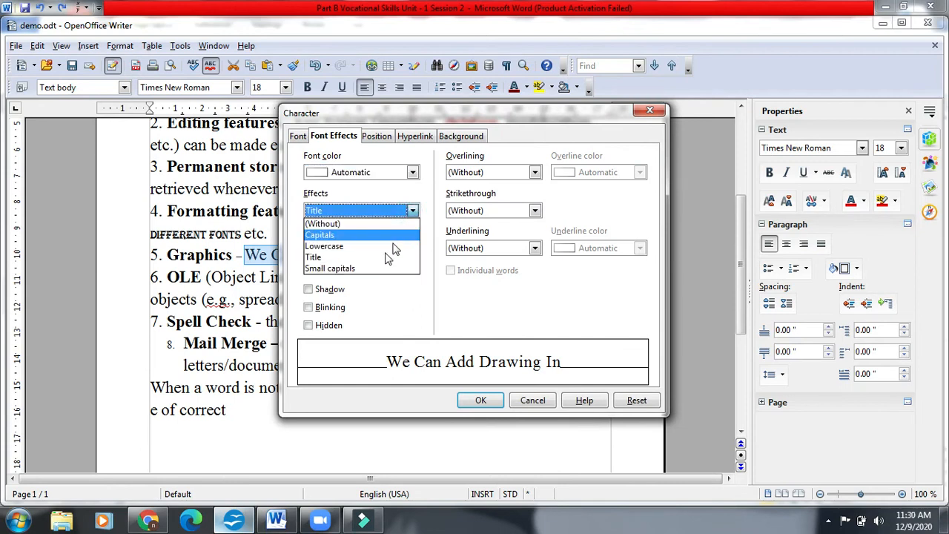
{"action": "left_click", "coordinate": [370, 268]}
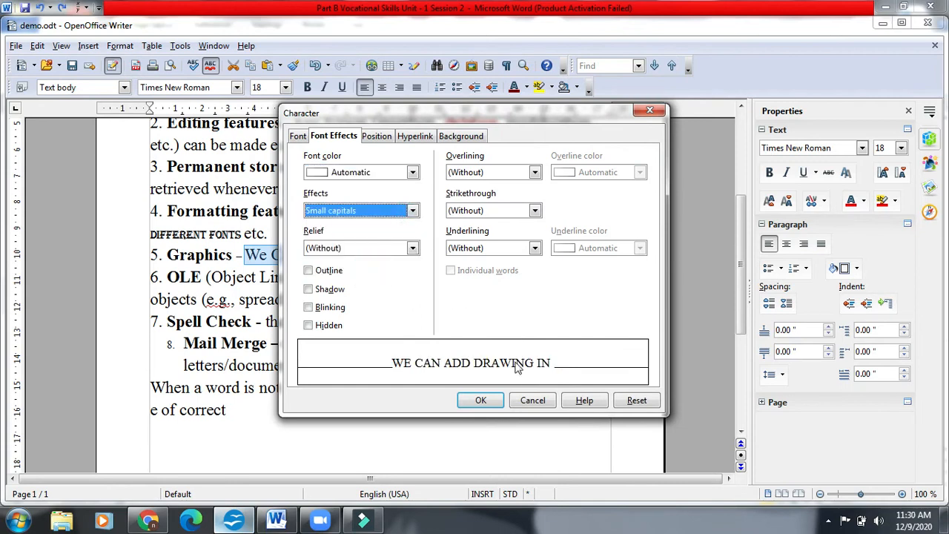
{"action": "left_click", "coordinate": [481, 401]}
{"action": "left_click", "coordinate": [522, 252]}
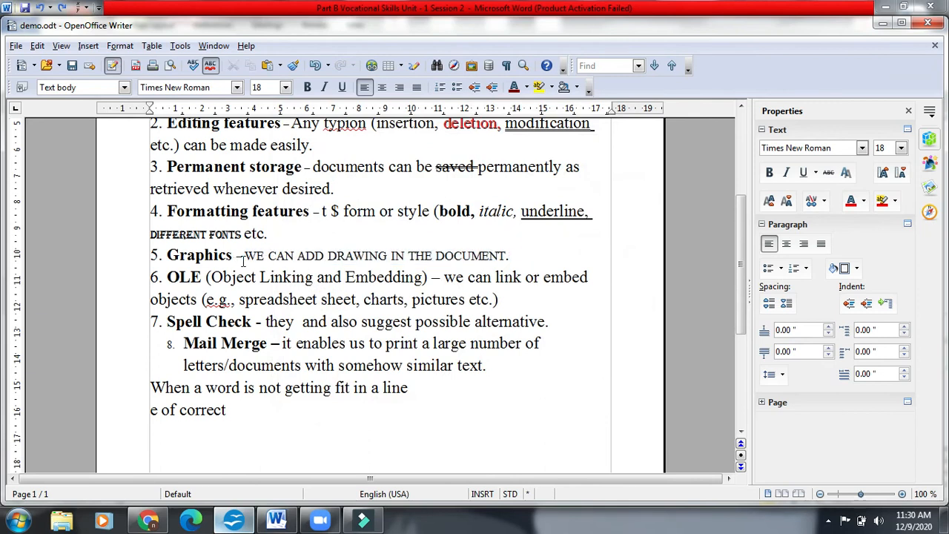
- Review the words of the Graphics sentence and highlight the whole sentence
{"action": "left_click", "coordinate": [279, 255]}
{"action": "left_click", "coordinate": [365, 254]}
{"action": "left_click", "coordinate": [416, 257]}
{"action": "left_click_drag", "start_coordinate": [509, 255], "coordinate": [245, 255]}
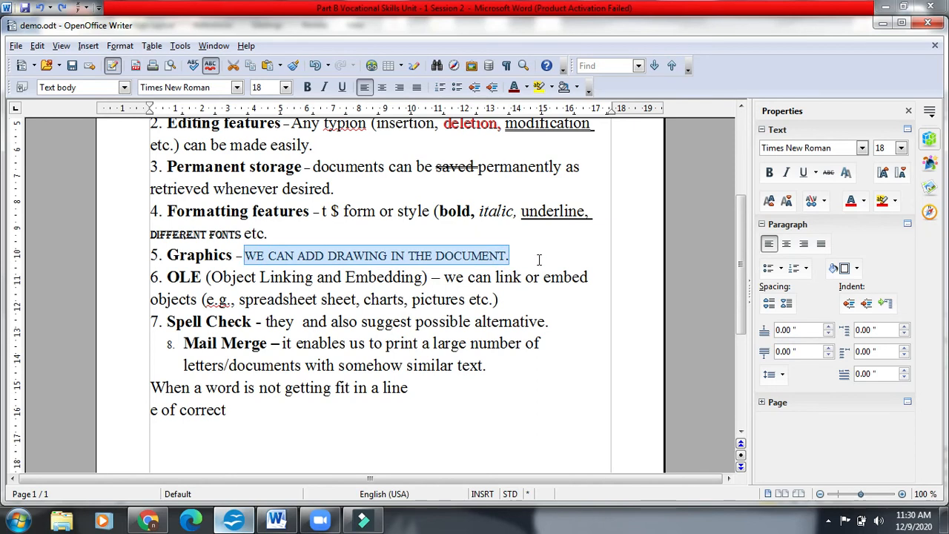
- Switch to the Word notes and highlight the question "How to change font/text colour?"
{"action": "key", "text": "alt+Tab"}
{"action": "scroll", "coordinate": [578, 285], "scroll_direction": "down", "scroll_amount": 1}
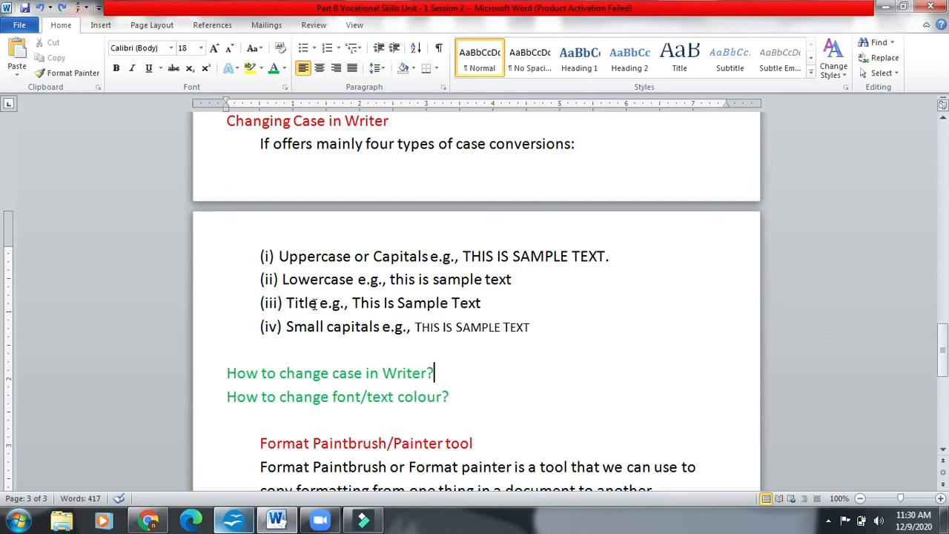
{"action": "scroll", "coordinate": [591, 340], "scroll_direction": "down", "scroll_amount": 1}
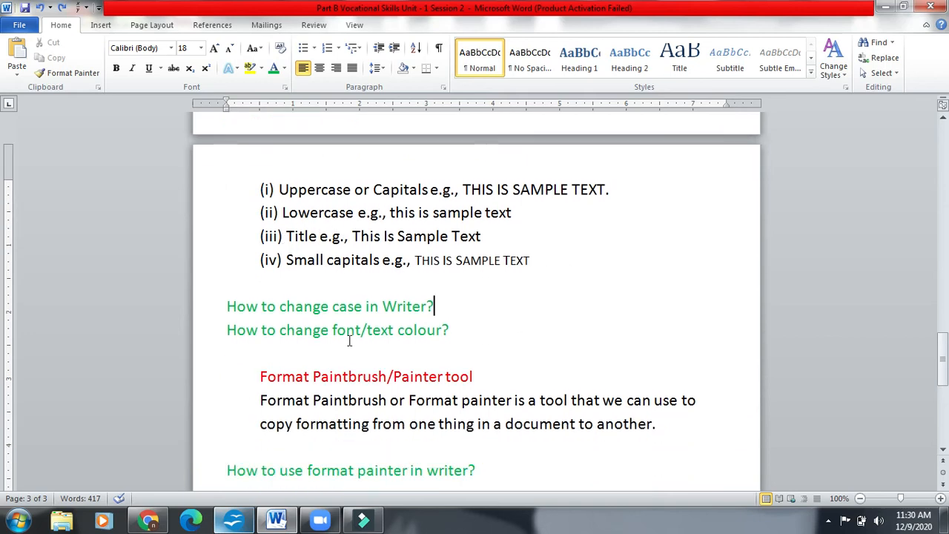
{"action": "left_click_drag", "start_coordinate": [222, 330], "coordinate": [497, 345]}
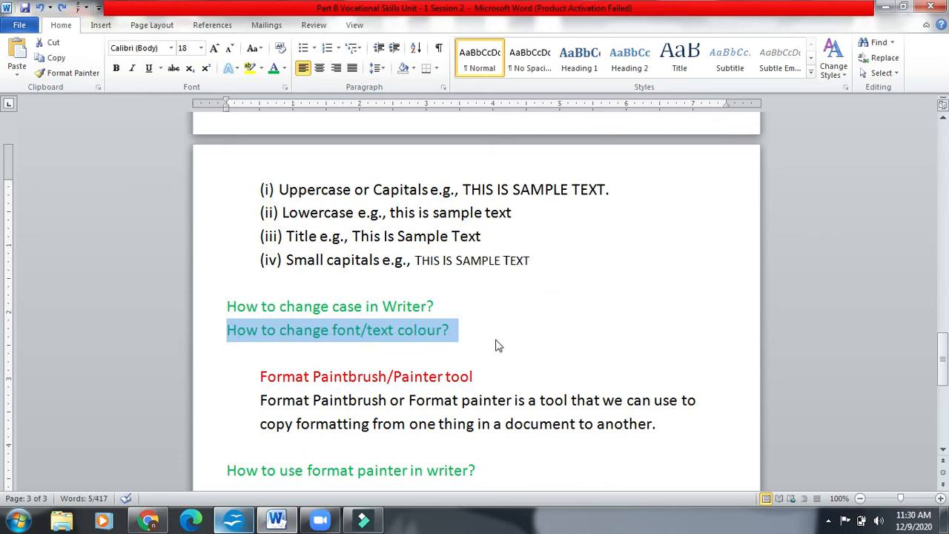
- Switch to the OpenOffice Writer document and set the font colour of the word "Object" in the OLE line to Blue
{"action": "key", "text": "alt+Tab"}
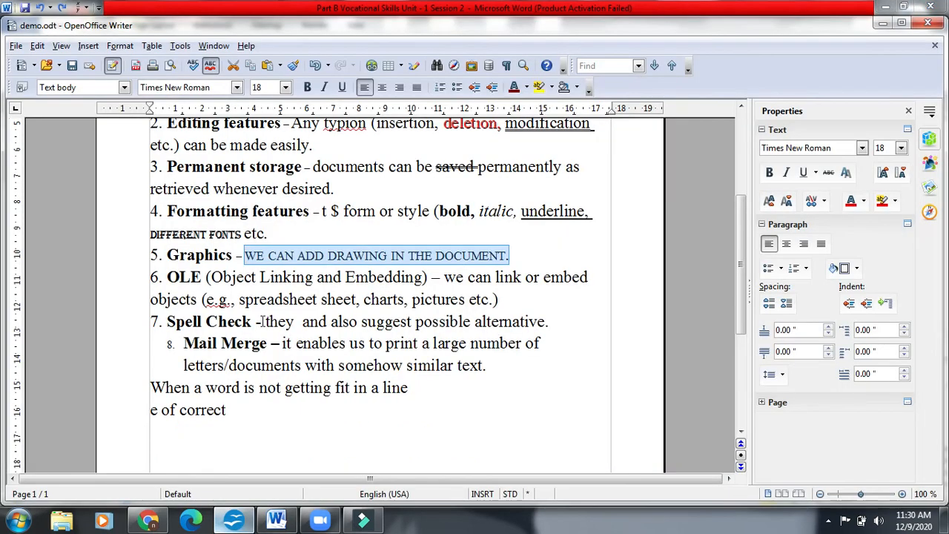
{"action": "left_click_drag", "start_coordinate": [213, 276], "coordinate": [256, 280]}
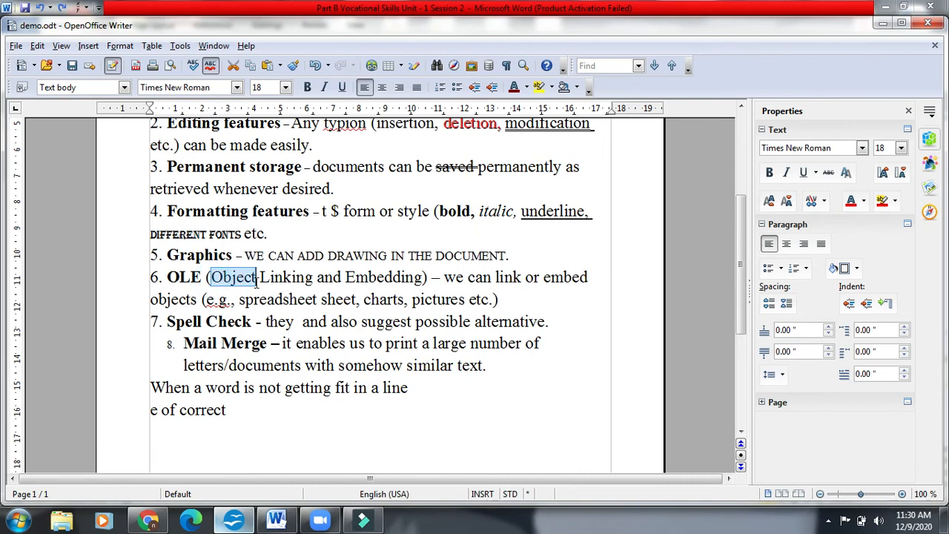
{"action": "left_click", "coordinate": [120, 46]}
{"action": "left_click", "coordinate": [138, 83]}
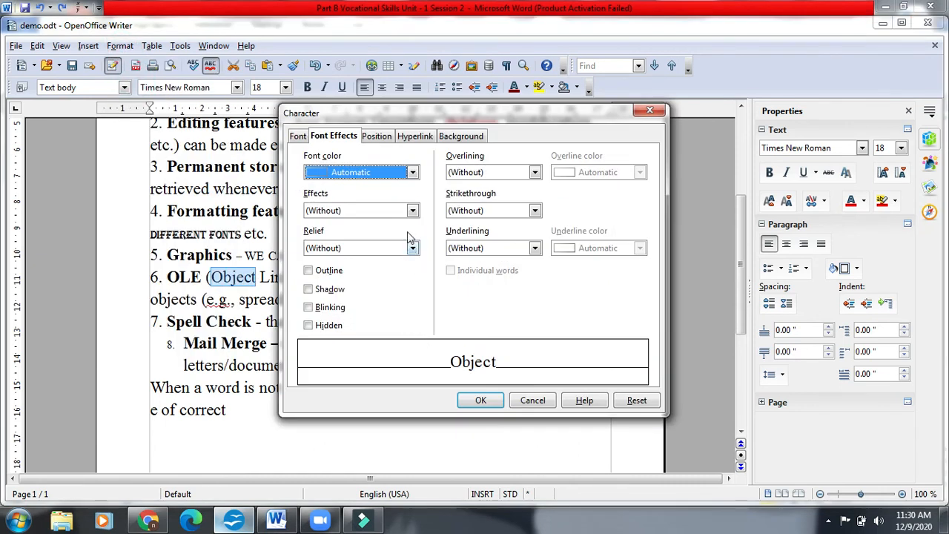
{"action": "left_click", "coordinate": [413, 173]}
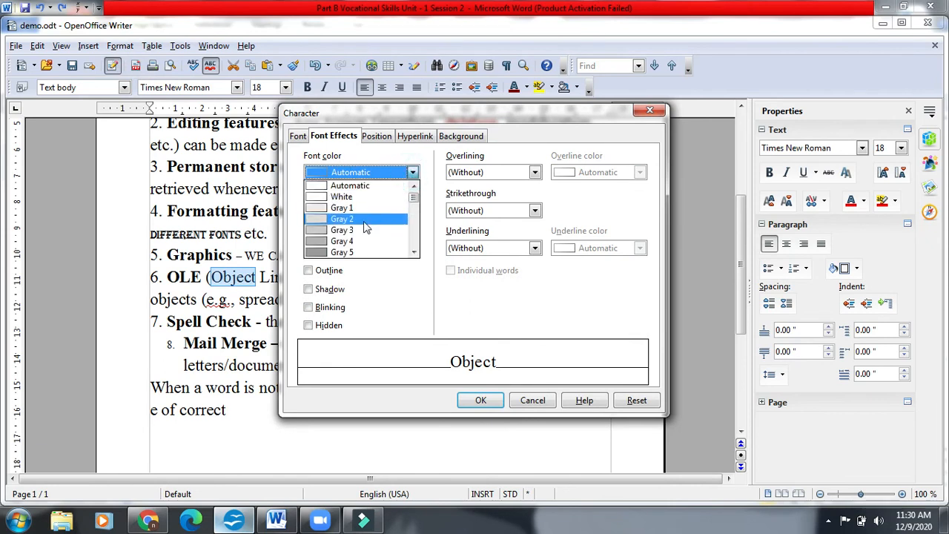
{"action": "scroll", "coordinate": [413, 252], "scroll_direction": "down", "scroll_amount": 4}
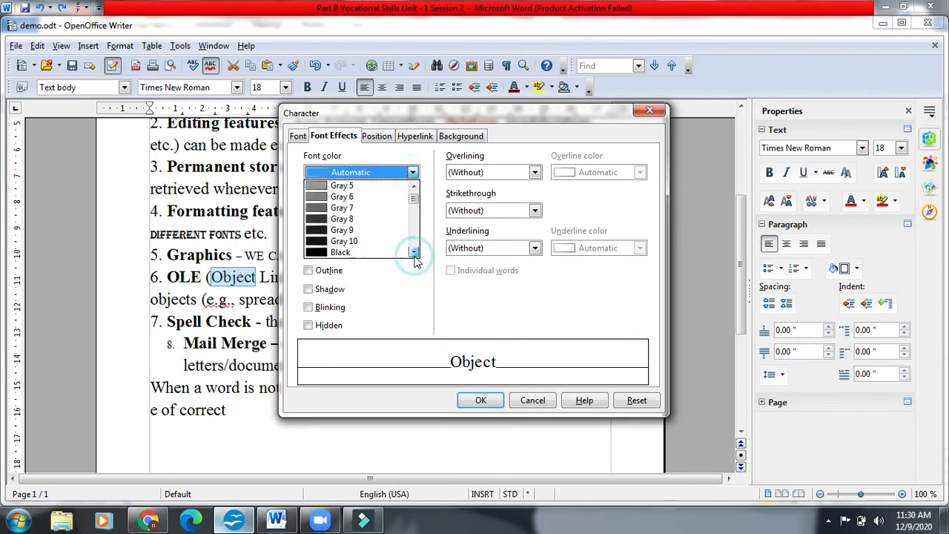
{"action": "scroll", "coordinate": [413, 256], "scroll_direction": "down", "scroll_amount": 2}
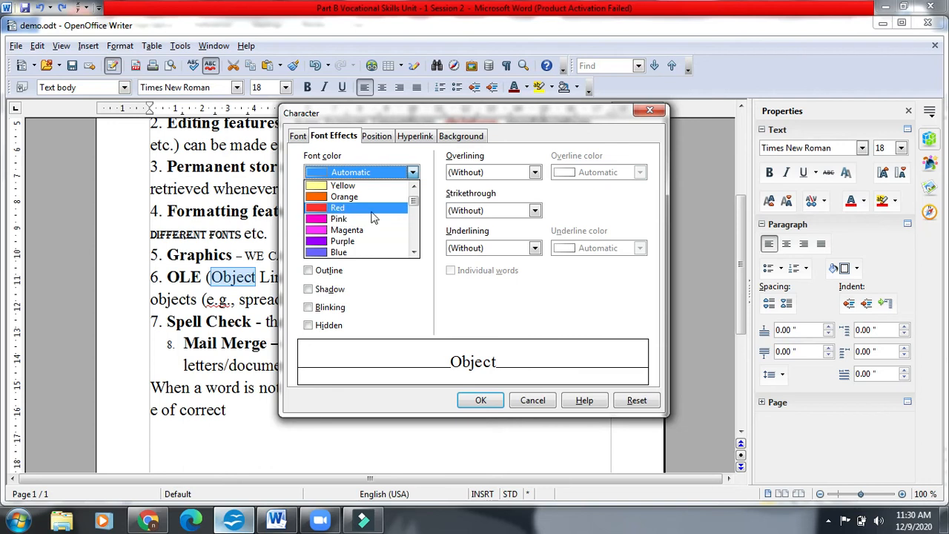
{"action": "left_click", "coordinate": [351, 254]}
{"action": "left_click", "coordinate": [482, 399]}
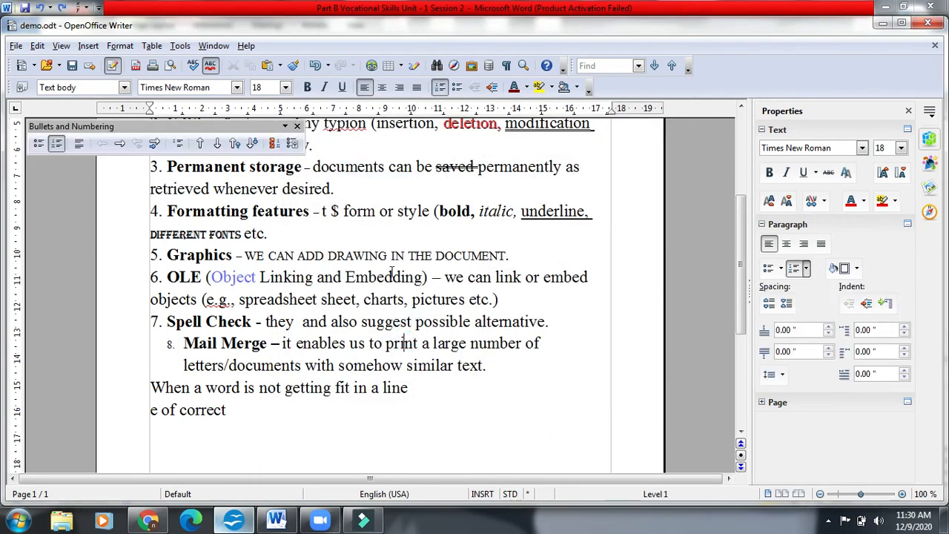
- Switch to the Word notes and highlight the heading "Format Paintbrush/Painter tool"
{"action": "key", "text": "alt+Tab"}
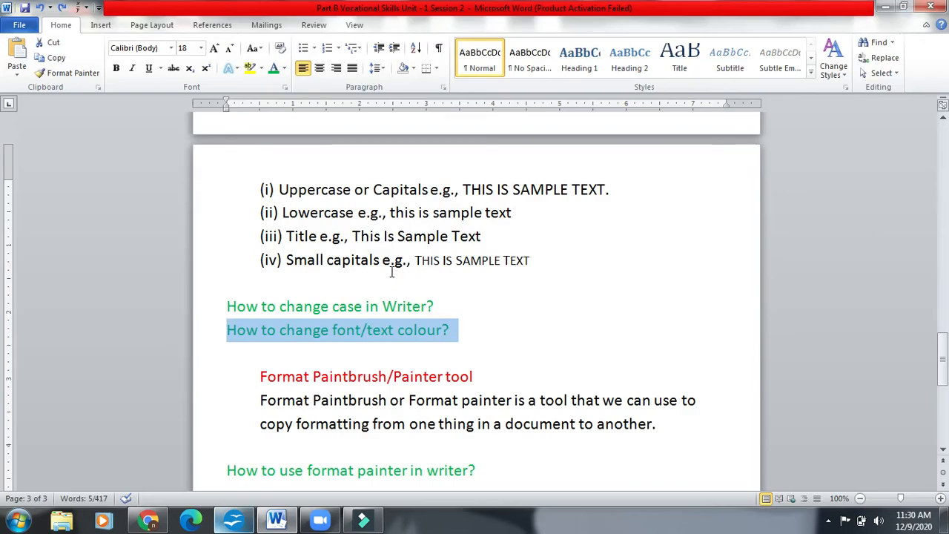
{"action": "left_click", "coordinate": [478, 336]}
{"action": "scroll", "coordinate": [537, 331], "scroll_direction": "down", "scroll_amount": 1}
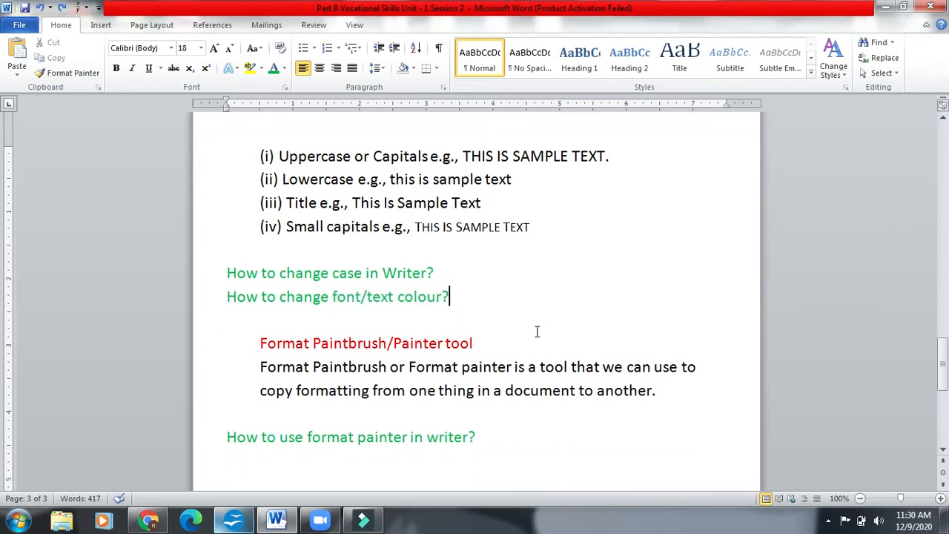
{"action": "scroll", "coordinate": [537, 331], "scroll_direction": "down", "scroll_amount": 1}
{"action": "left_click_drag", "start_coordinate": [259, 310], "coordinate": [509, 316]}
{"action": "left_click", "coordinate": [505, 313]}
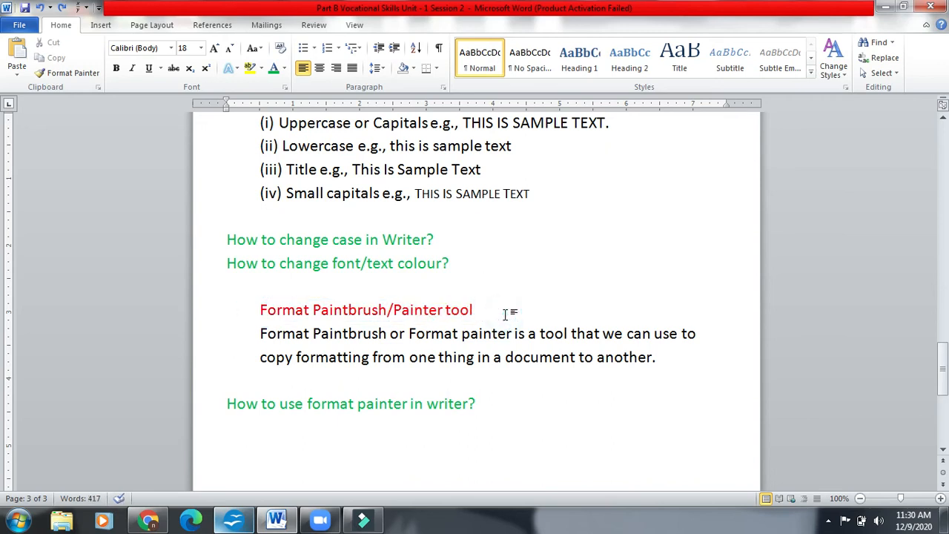
- Copy the formatting of "How to change case in Writer?" onto the heading "Format Paintbrush/Painter tool" with Format Painter
{"action": "left_click", "coordinate": [332, 238]}
{"action": "left_click_drag", "start_coordinate": [442, 239], "coordinate": [245, 239]}
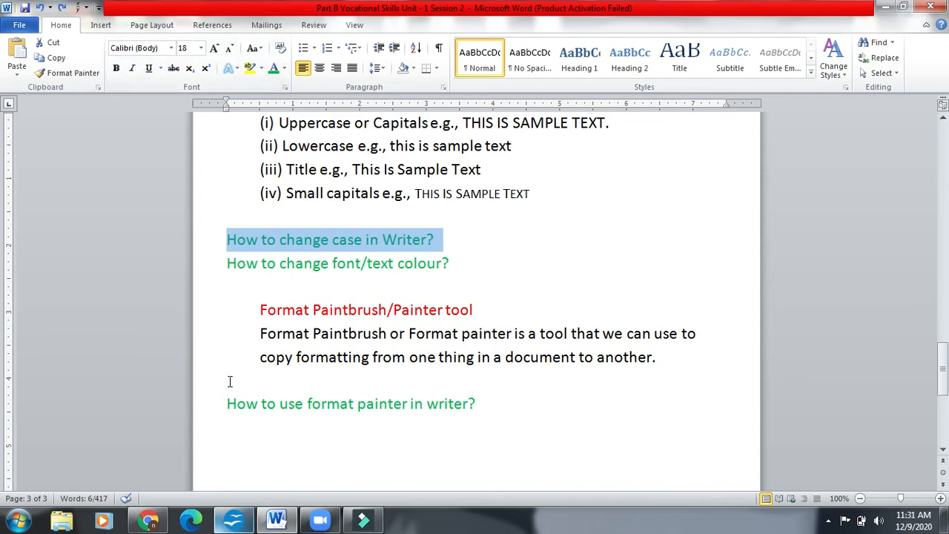
{"action": "left_click_drag", "start_coordinate": [256, 310], "coordinate": [475, 312]}
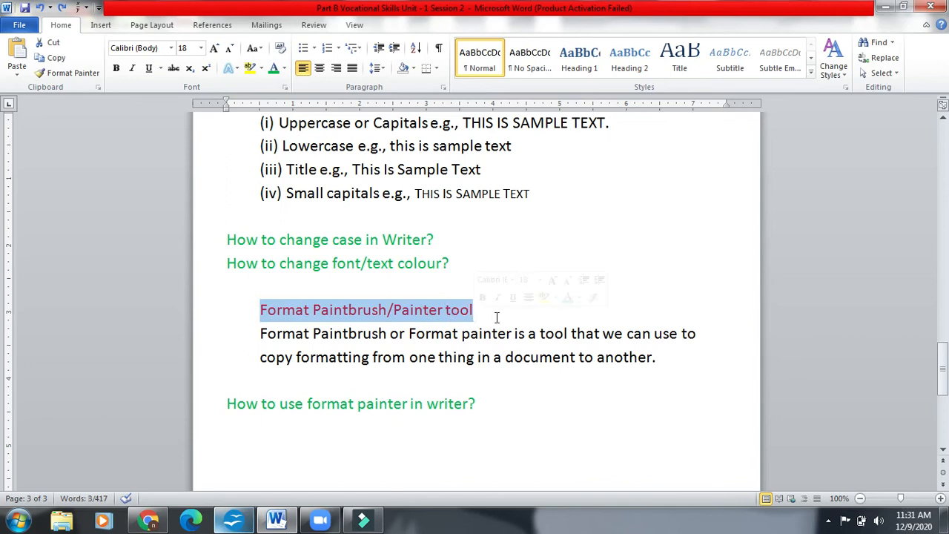
{"action": "left_click_drag", "start_coordinate": [445, 240], "coordinate": [241, 241]}
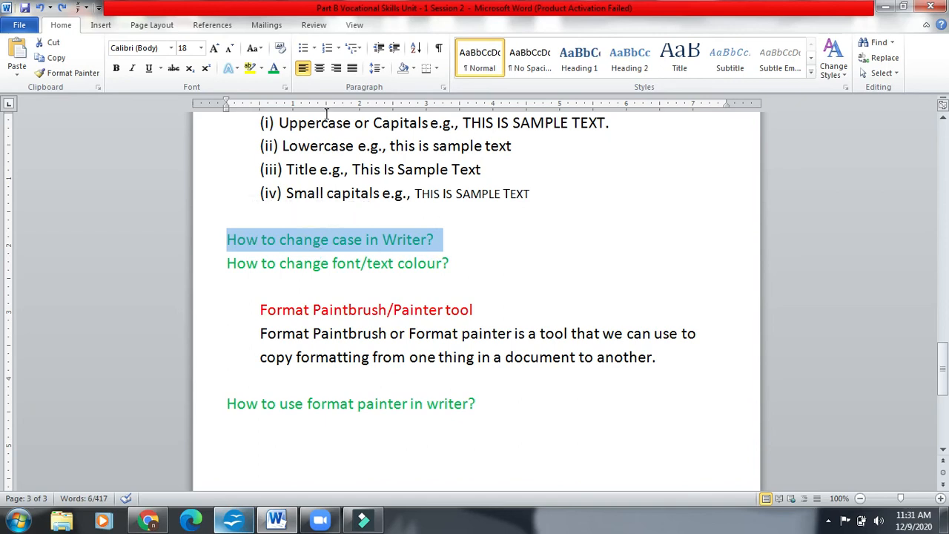
{"action": "left_click", "coordinate": [64, 73]}
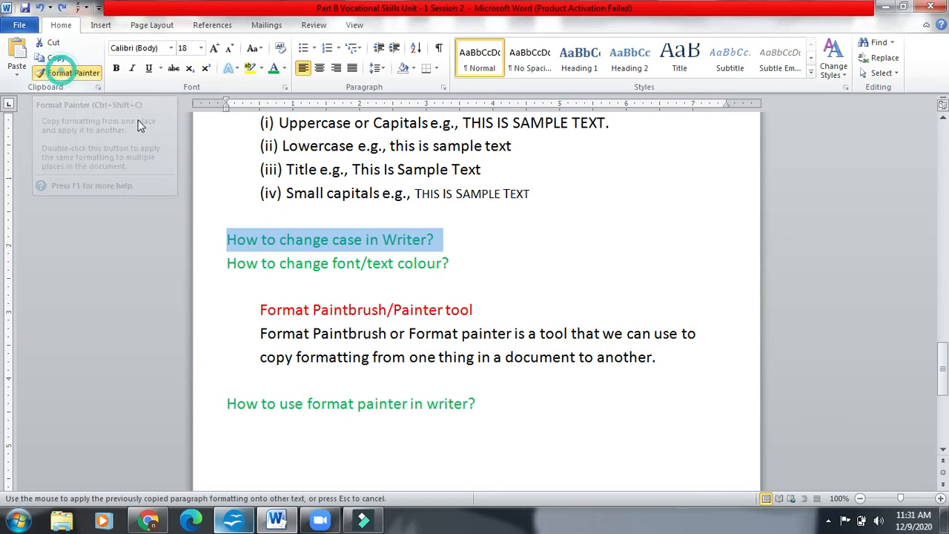
{"action": "left_click_drag", "start_coordinate": [258, 311], "coordinate": [470, 312]}
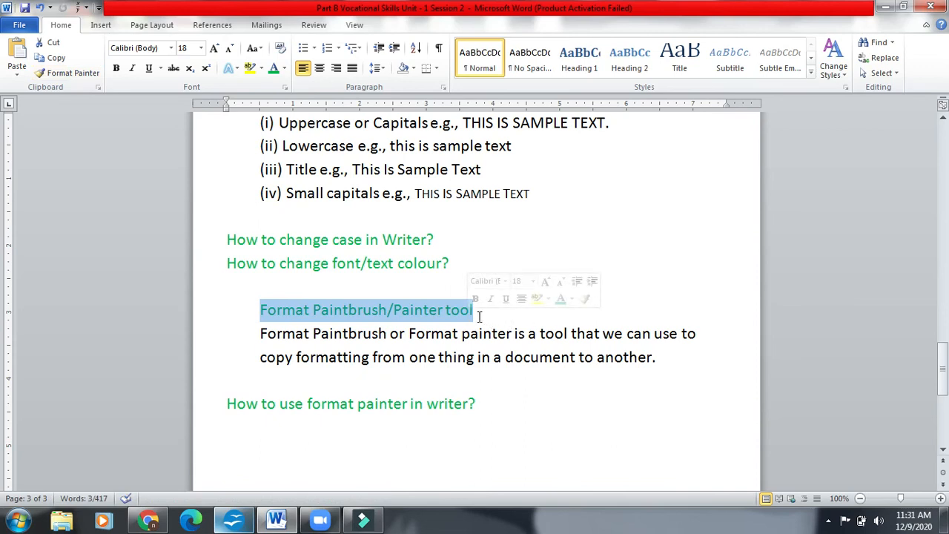
- Undo and redo the heading's copied formatting, and highlight the source question "How to change case in Writer?"
{"action": "key", "text": "ctrl+z"}
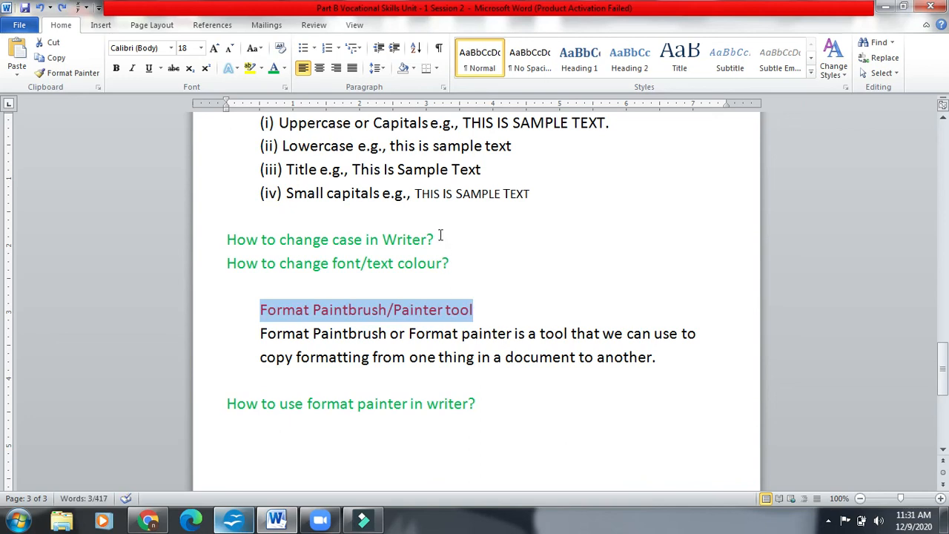
{"action": "key", "text": "ctrl+y"}
{"action": "left_click_drag", "start_coordinate": [440, 236], "coordinate": [251, 241]}
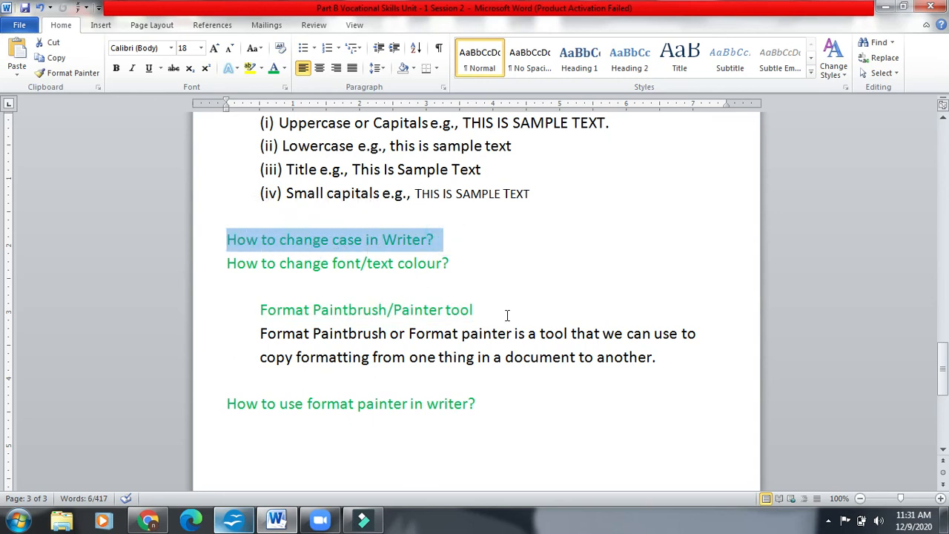
- Switch to Writer and use Format Paintbrush to copy formatting from "word is not getting fit in a line" to "(bold, italic, underline, different fonts etc."
{"action": "key", "text": "alt+Tab"}
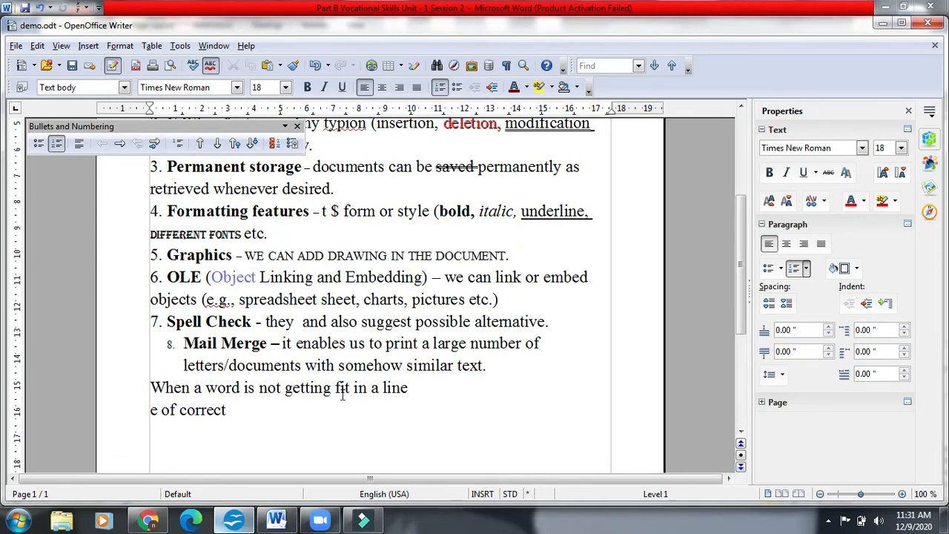
{"action": "left_click_drag", "start_coordinate": [424, 391], "coordinate": [210, 394]}
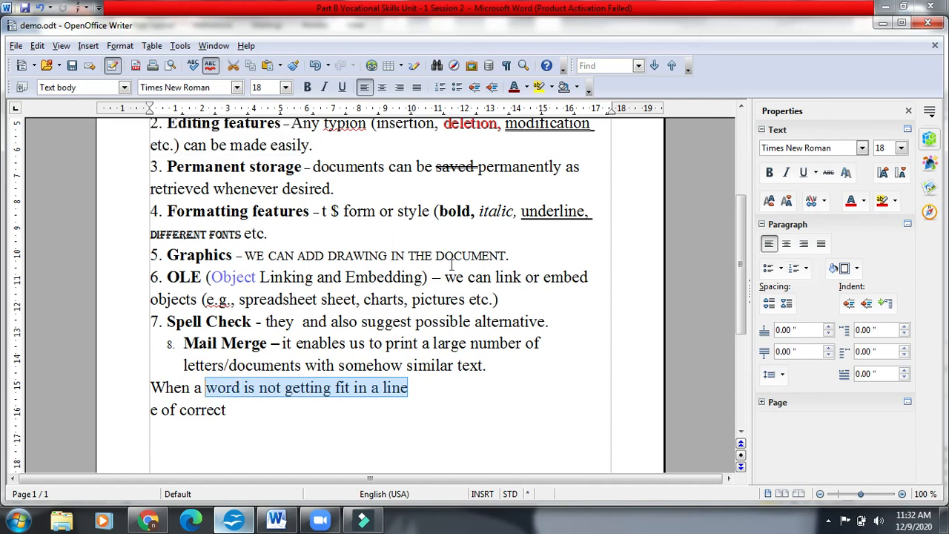
{"action": "left_click", "coordinate": [294, 66]}
{"action": "mouse_move", "coordinate": [436, 212]}
{"action": "left_mouse_down"}
{"action": "mouse_move", "coordinate": [444, 214]}
{"action": "mouse_move", "coordinate": [267, 234]}
{"action": "left_mouse_up"}
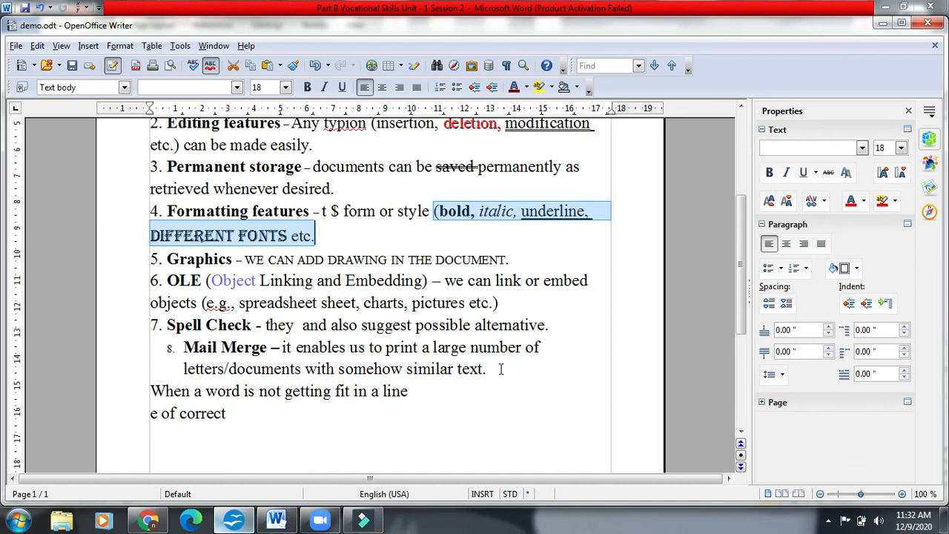
{"action": "left_click", "coordinate": [293, 65]}
{"action": "scroll", "coordinate": [431, 215], "scroll_direction": "up", "scroll_amount": 3}
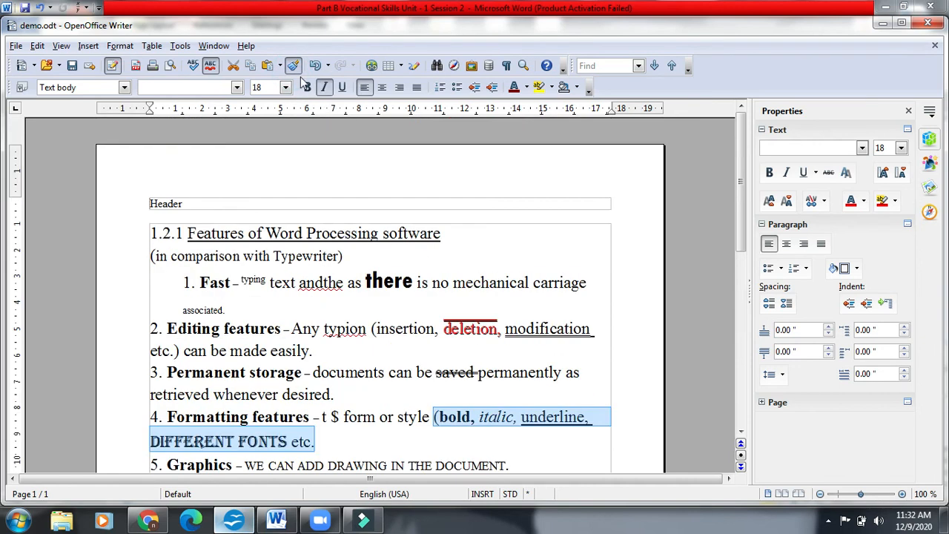
{"action": "scroll", "coordinate": [551, 335], "scroll_direction": "down", "scroll_amount": 3}
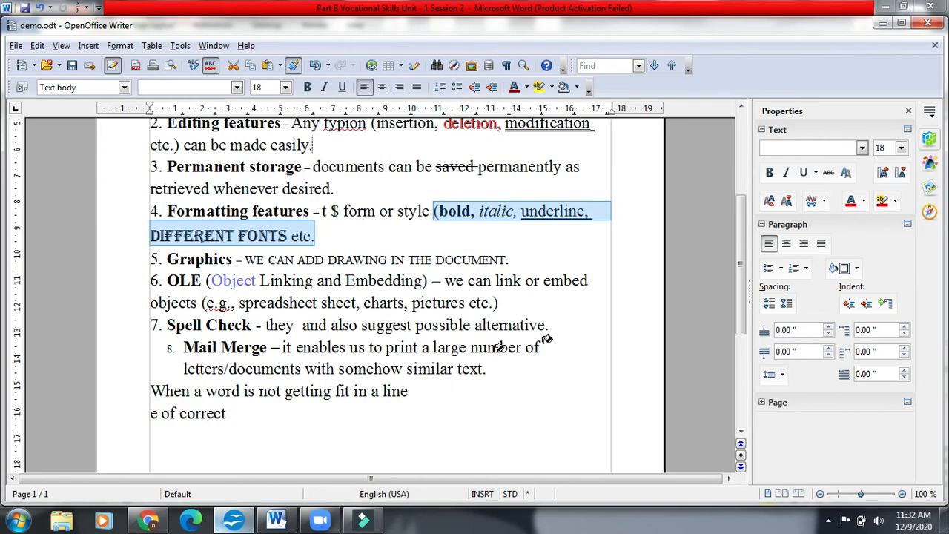
{"action": "left_click", "coordinate": [417, 238]}
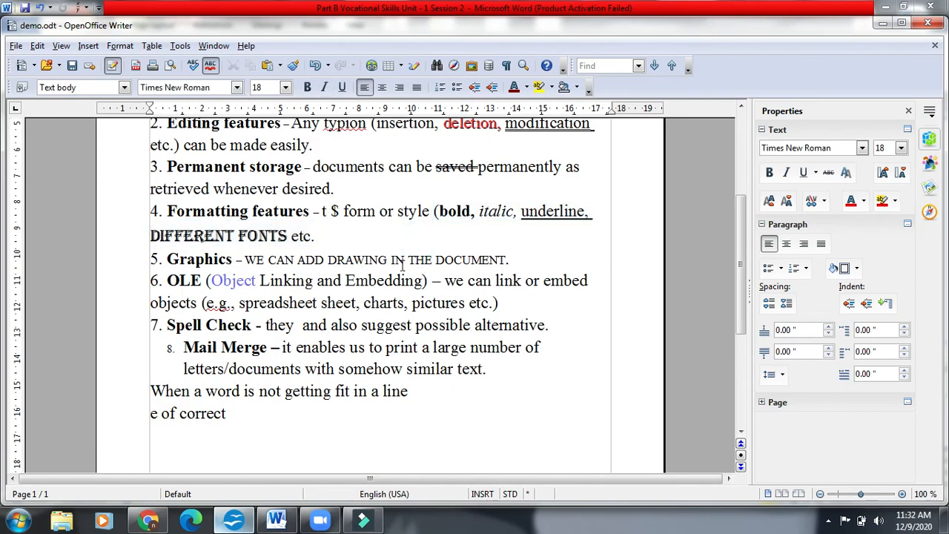
- Copy the Graphics sentence's small-capitals formatting onto "(bold, italic, underline," in the Formatting features line with Format Paintbrush
{"action": "left_click_drag", "start_coordinate": [241, 260], "coordinate": [531, 257]}
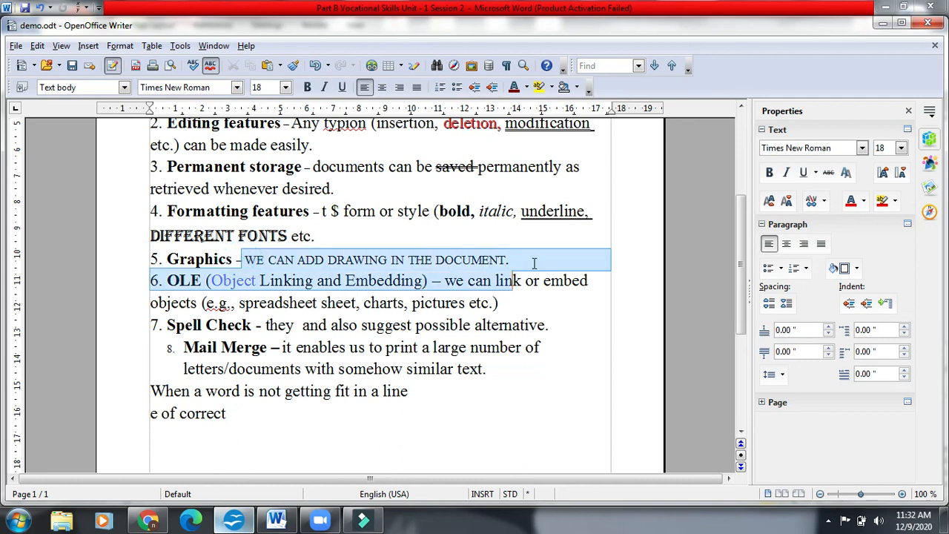
{"action": "left_click", "coordinate": [523, 230]}
{"action": "left_click_drag", "start_coordinate": [242, 260], "coordinate": [505, 261]}
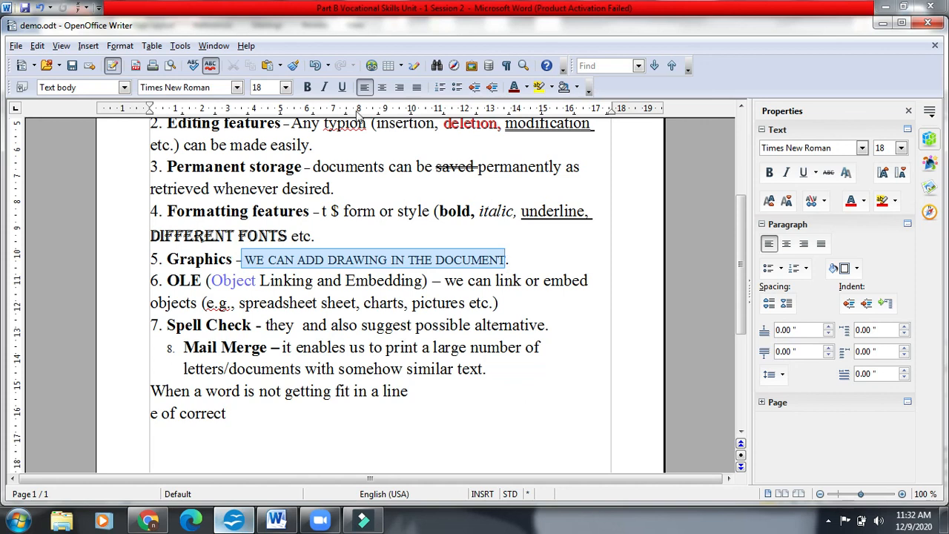
{"action": "left_click", "coordinate": [294, 66]}
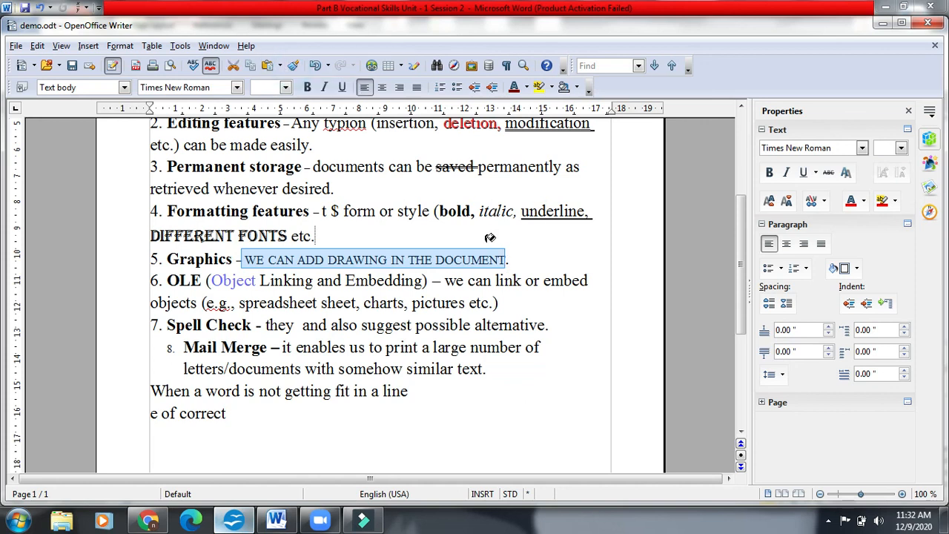
{"action": "left_click_drag", "start_coordinate": [435, 212], "coordinate": [601, 213]}
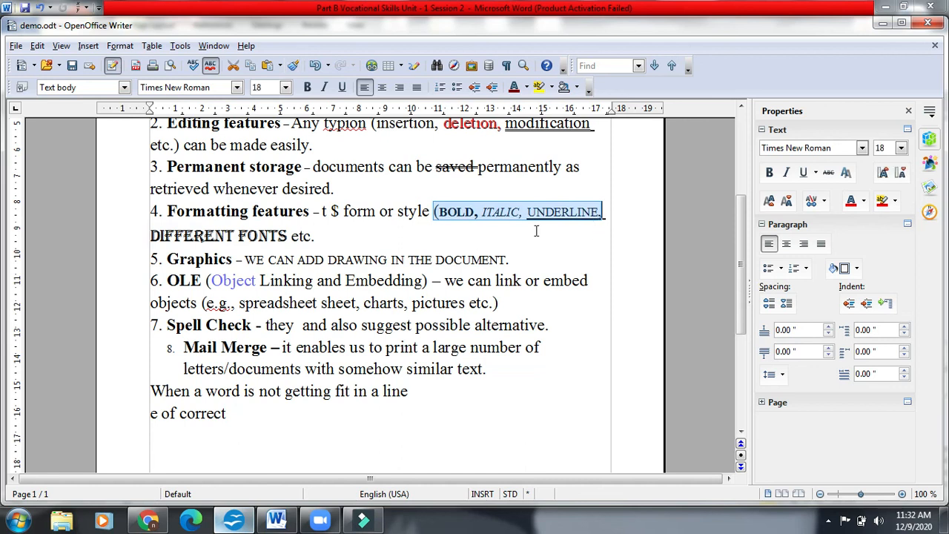
{"action": "left_click", "coordinate": [515, 249]}
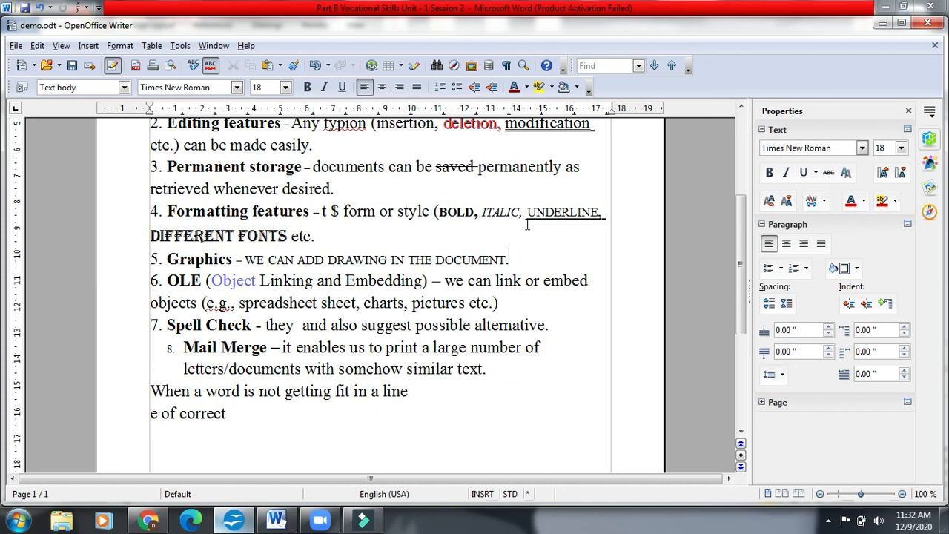
- Switch to the Word notes and highlight parts of the Format painter definition and the question "How to use format painter in writer?"
{"action": "key", "text": "alt+Tab"}
{"action": "scroll", "coordinate": [555, 256], "scroll_direction": "down", "scroll_amount": 2}
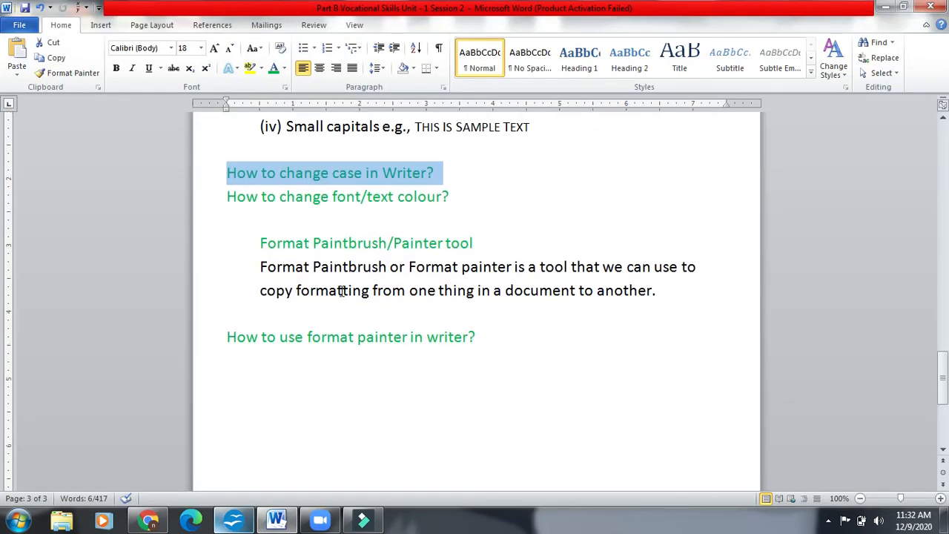
{"action": "left_click_drag", "start_coordinate": [256, 266], "coordinate": [513, 268]}
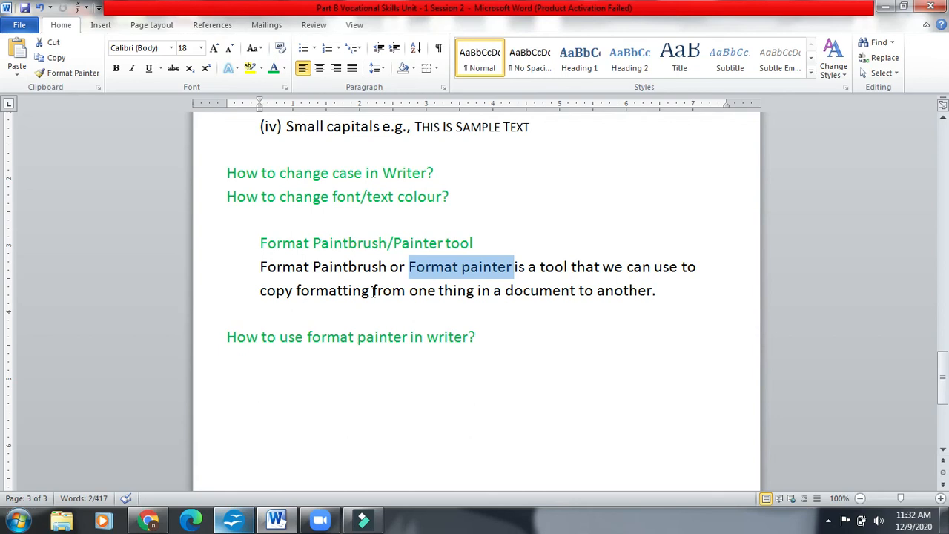
{"action": "mouse_move", "coordinate": [372, 290]}
{"action": "left_mouse_down"}
{"action": "mouse_move", "coordinate": [665, 293]}
{"action": "mouse_move", "coordinate": [667, 304]}
{"action": "left_mouse_up"}
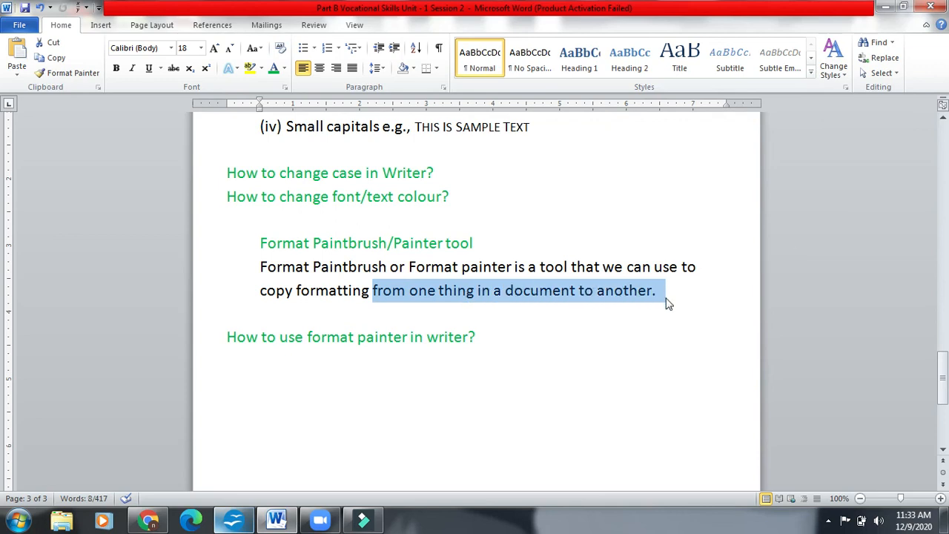
{"action": "left_click", "coordinate": [667, 299]}
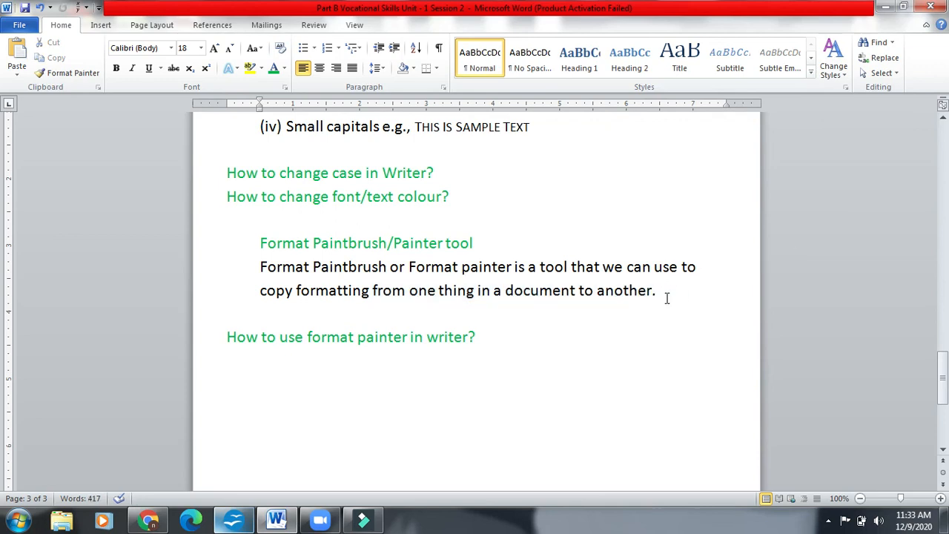
{"action": "left_click_drag", "start_coordinate": [226, 337], "coordinate": [481, 343]}
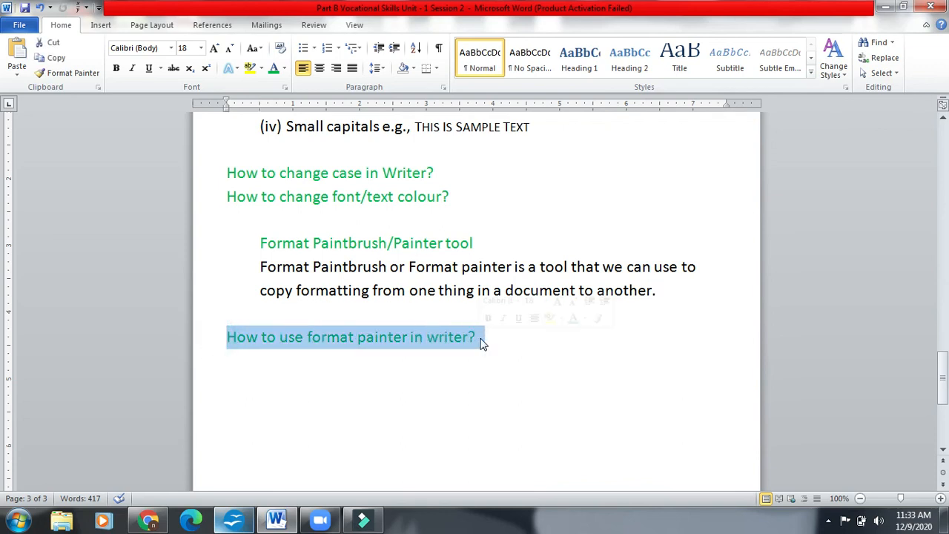